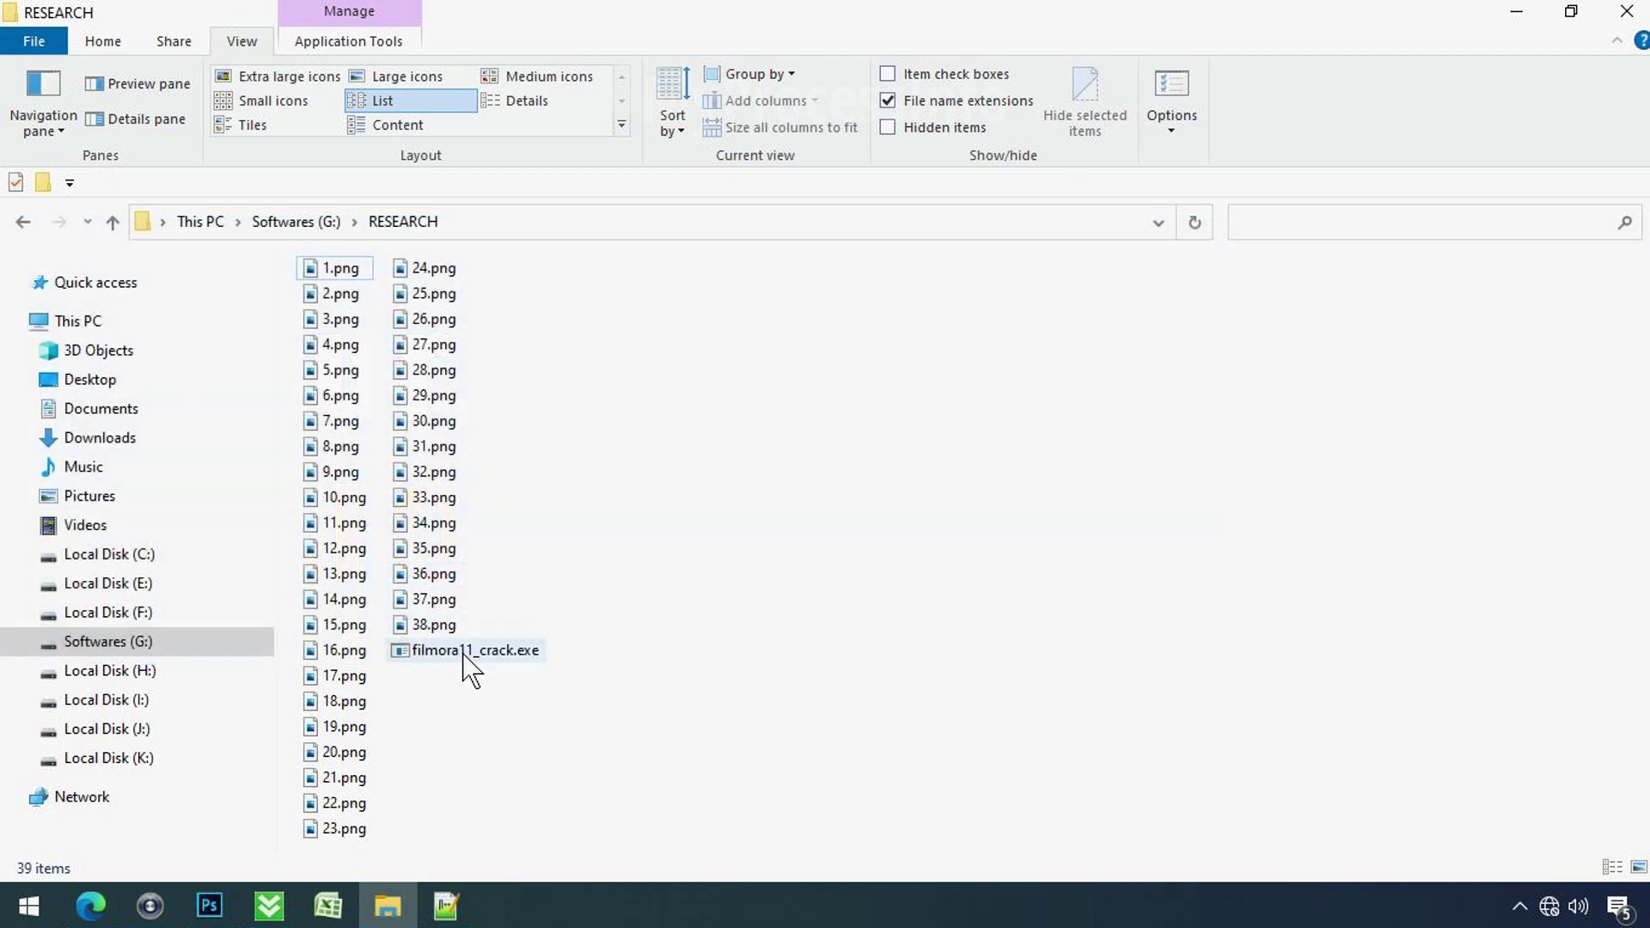
- Run filmora11_crack.exe to encrypt the RESEARCH images, then rename 2.png.foty back to 2.png
double_click(465, 655)
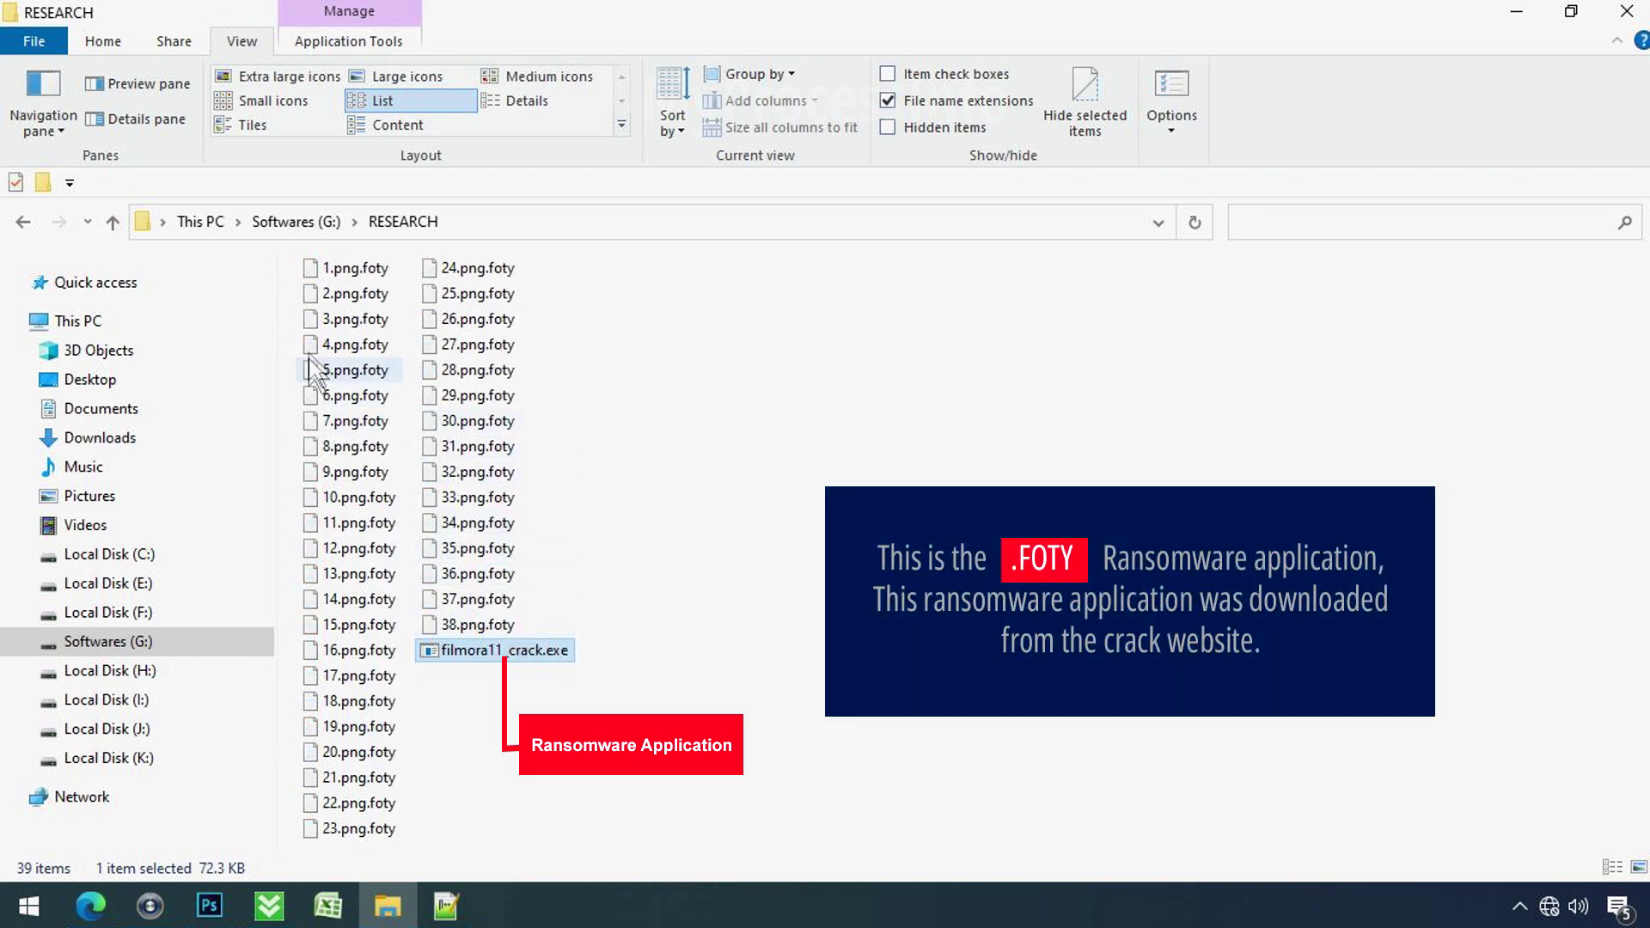
left_click(334, 297)
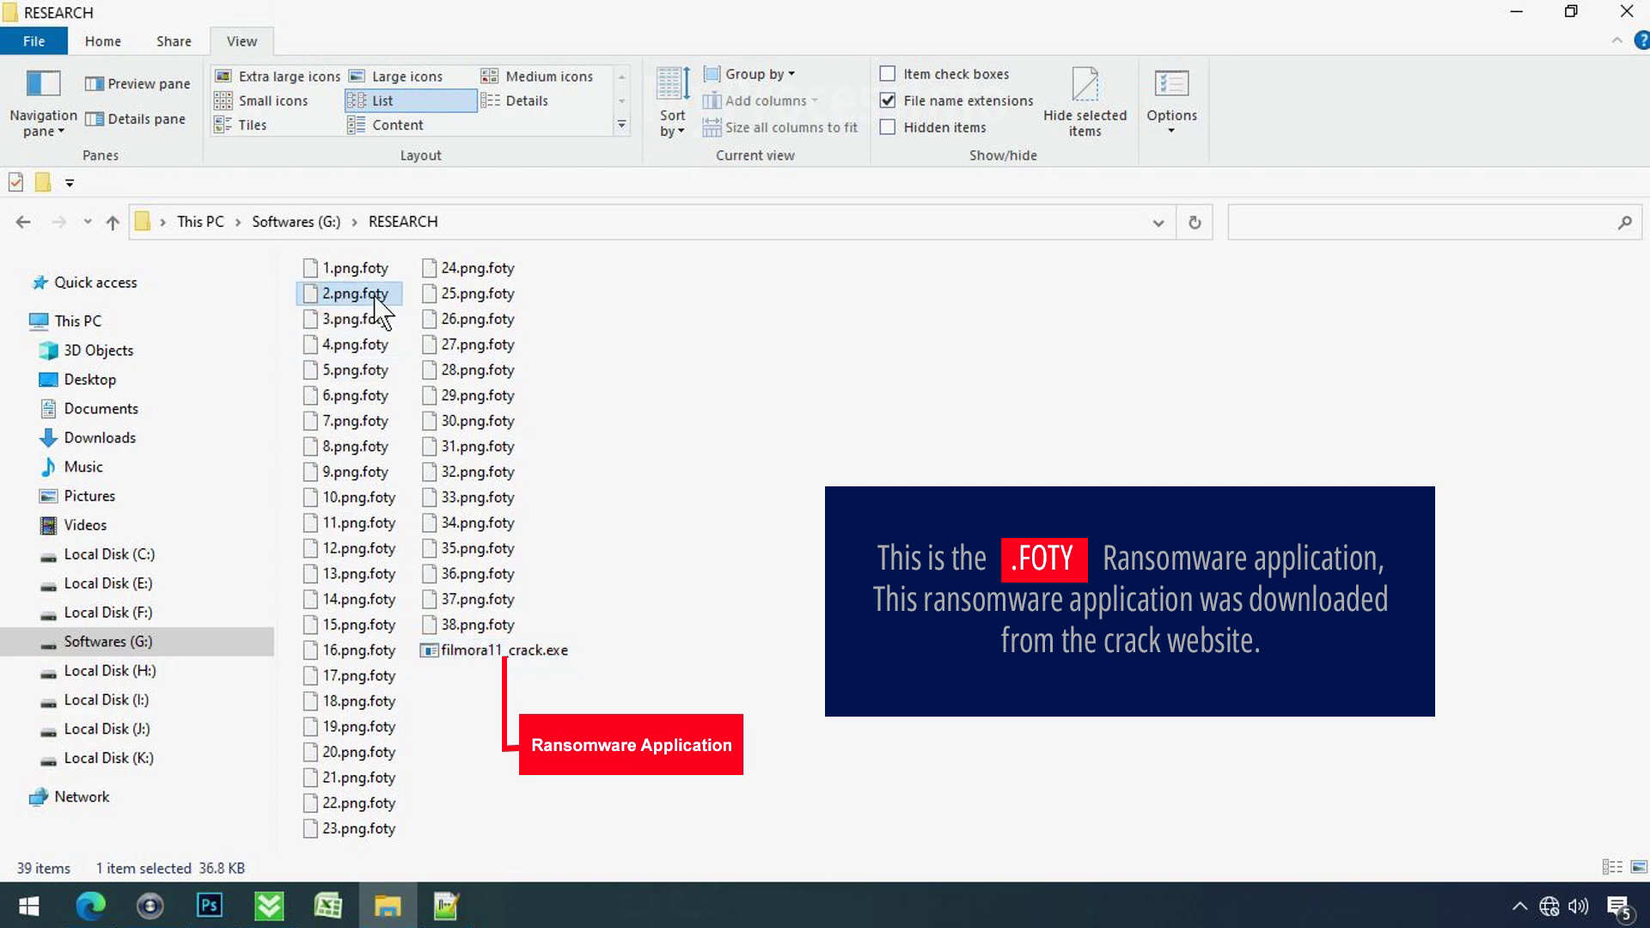
left_click_drag(364, 293, 406, 295)
key("Delete")
key("Return")
left_click(945, 458)
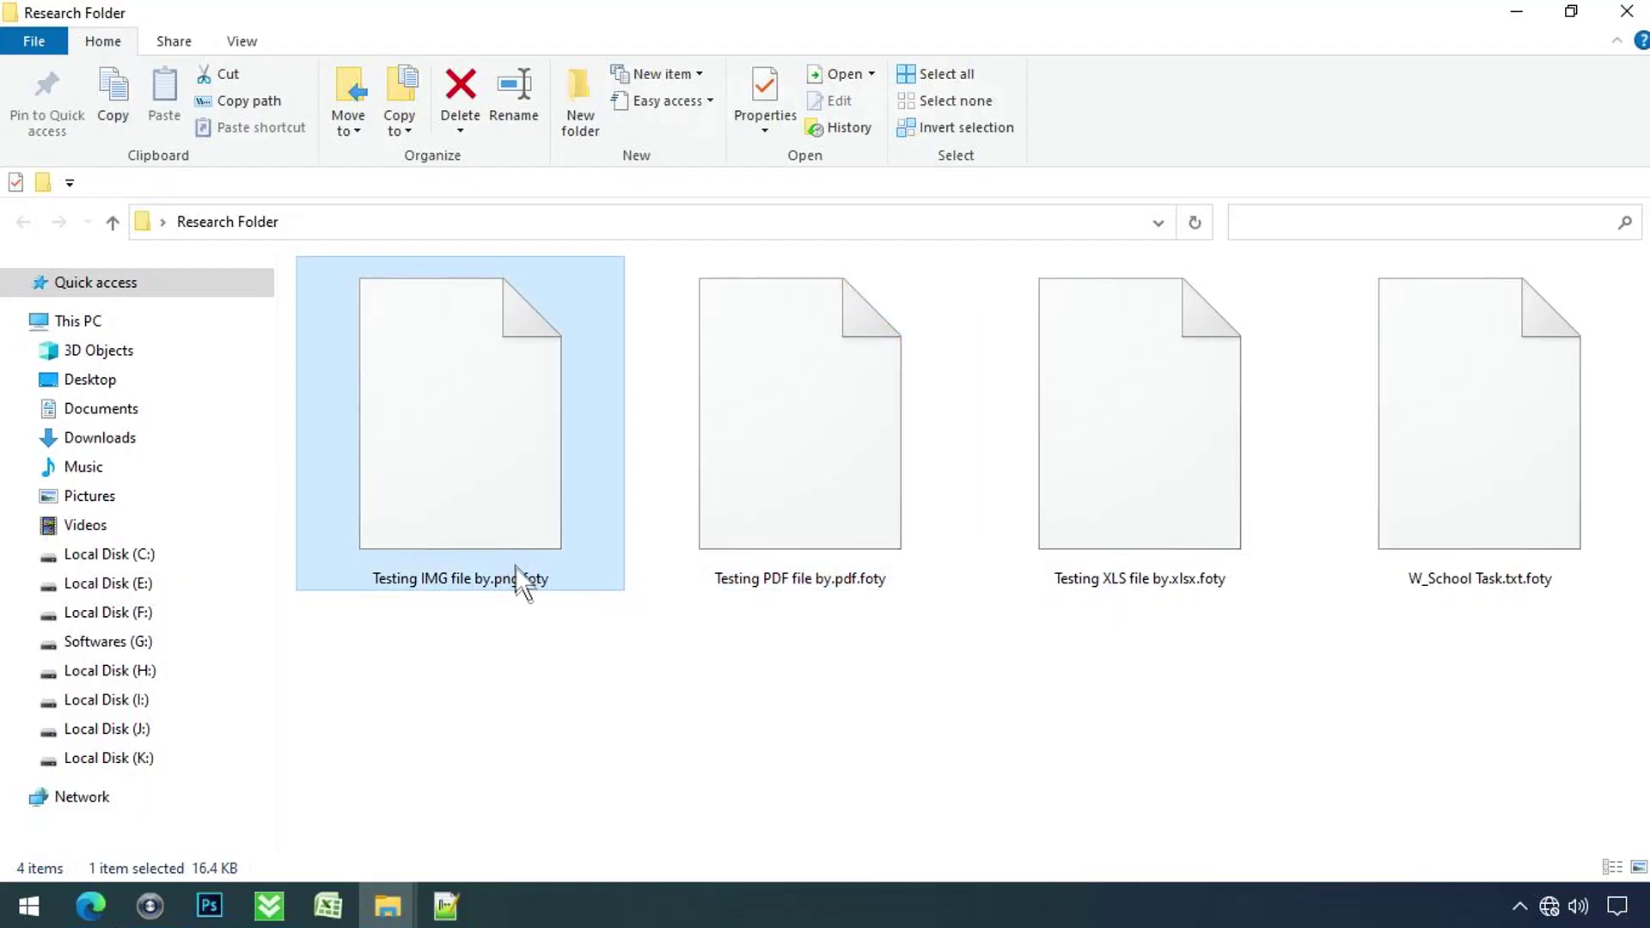
- Strip '.foty' from 'Testing IMG file by.png.foty' and try opening it in Photos
left_click_drag(521, 585, 626, 601)
key("Delete")
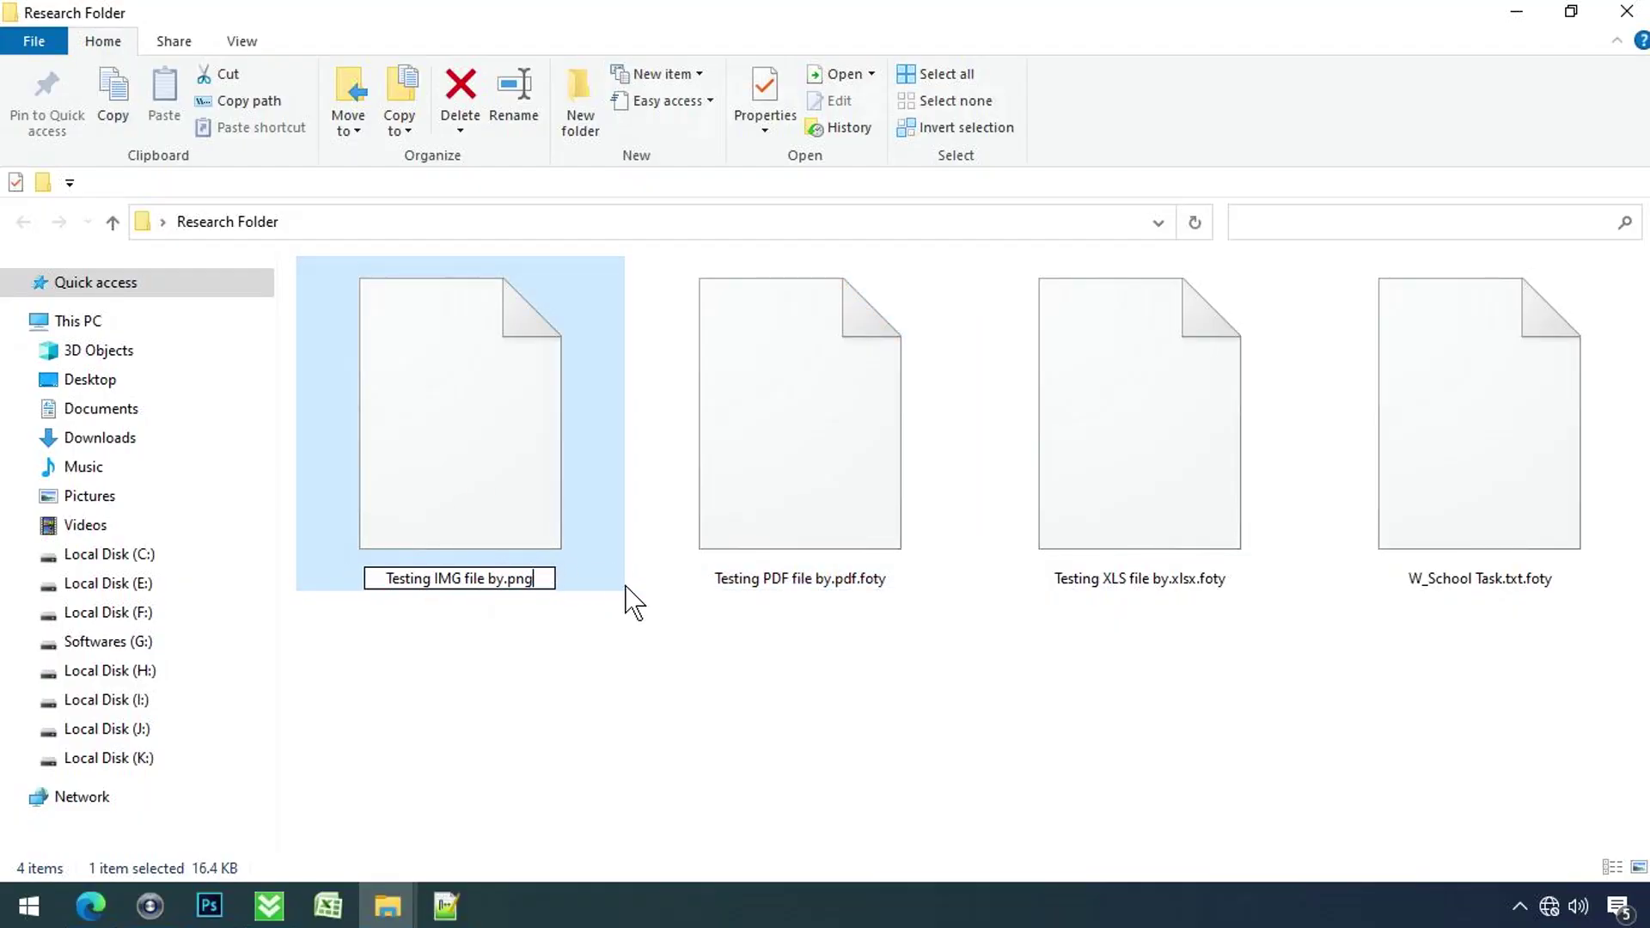
key("Return")
left_click(941, 464)
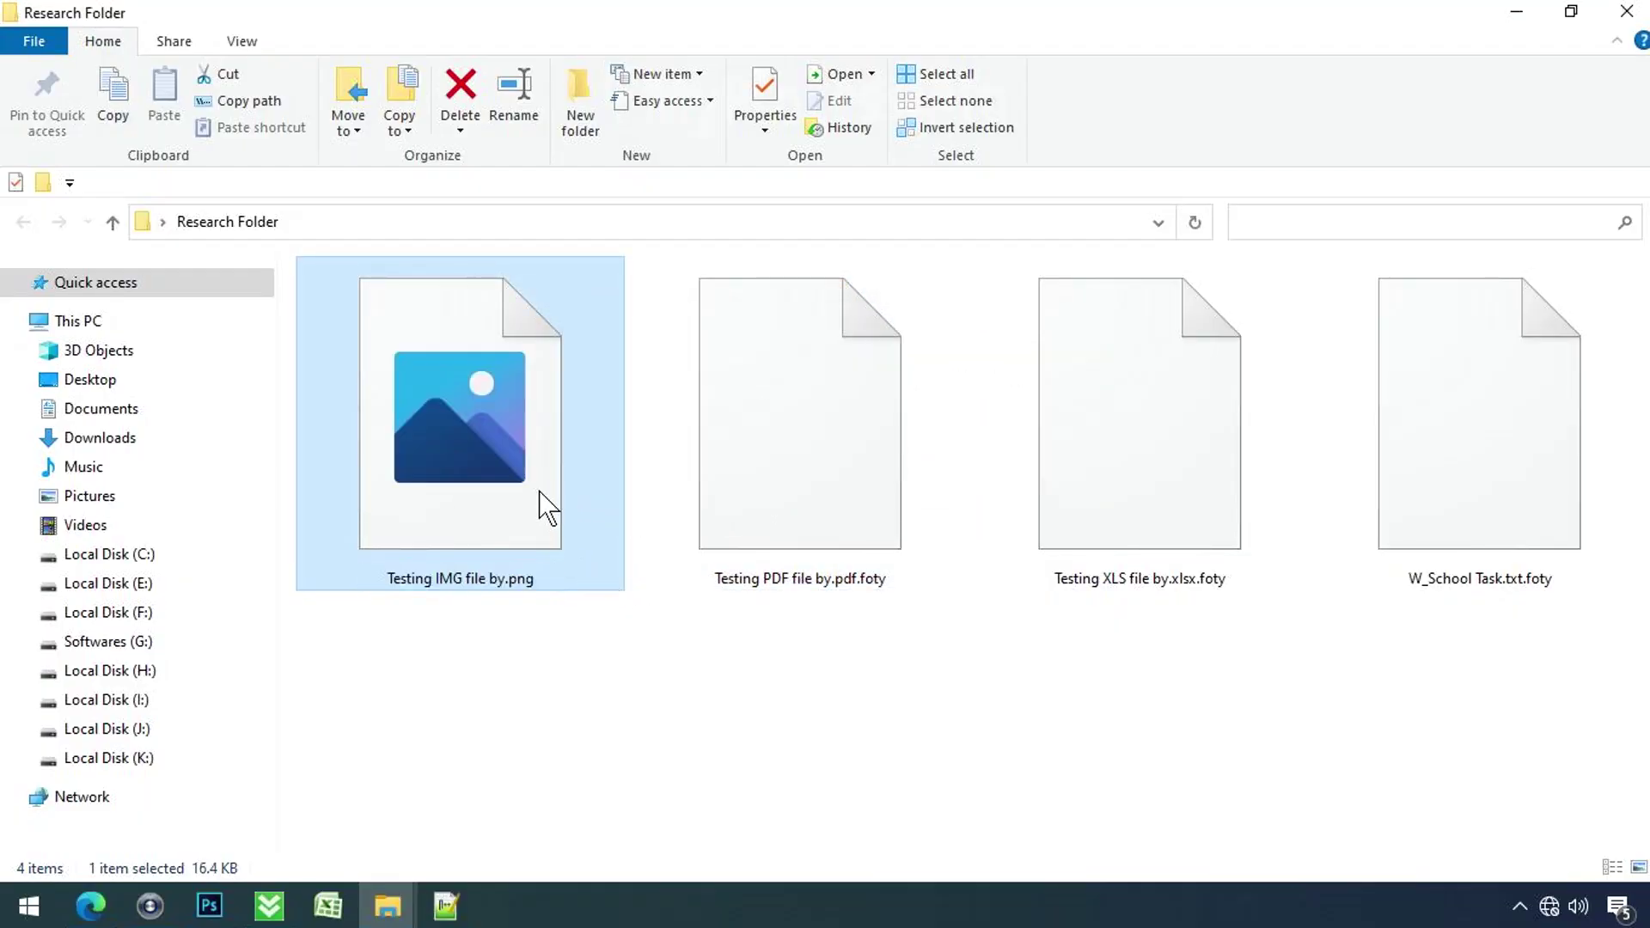
double_click(539, 504)
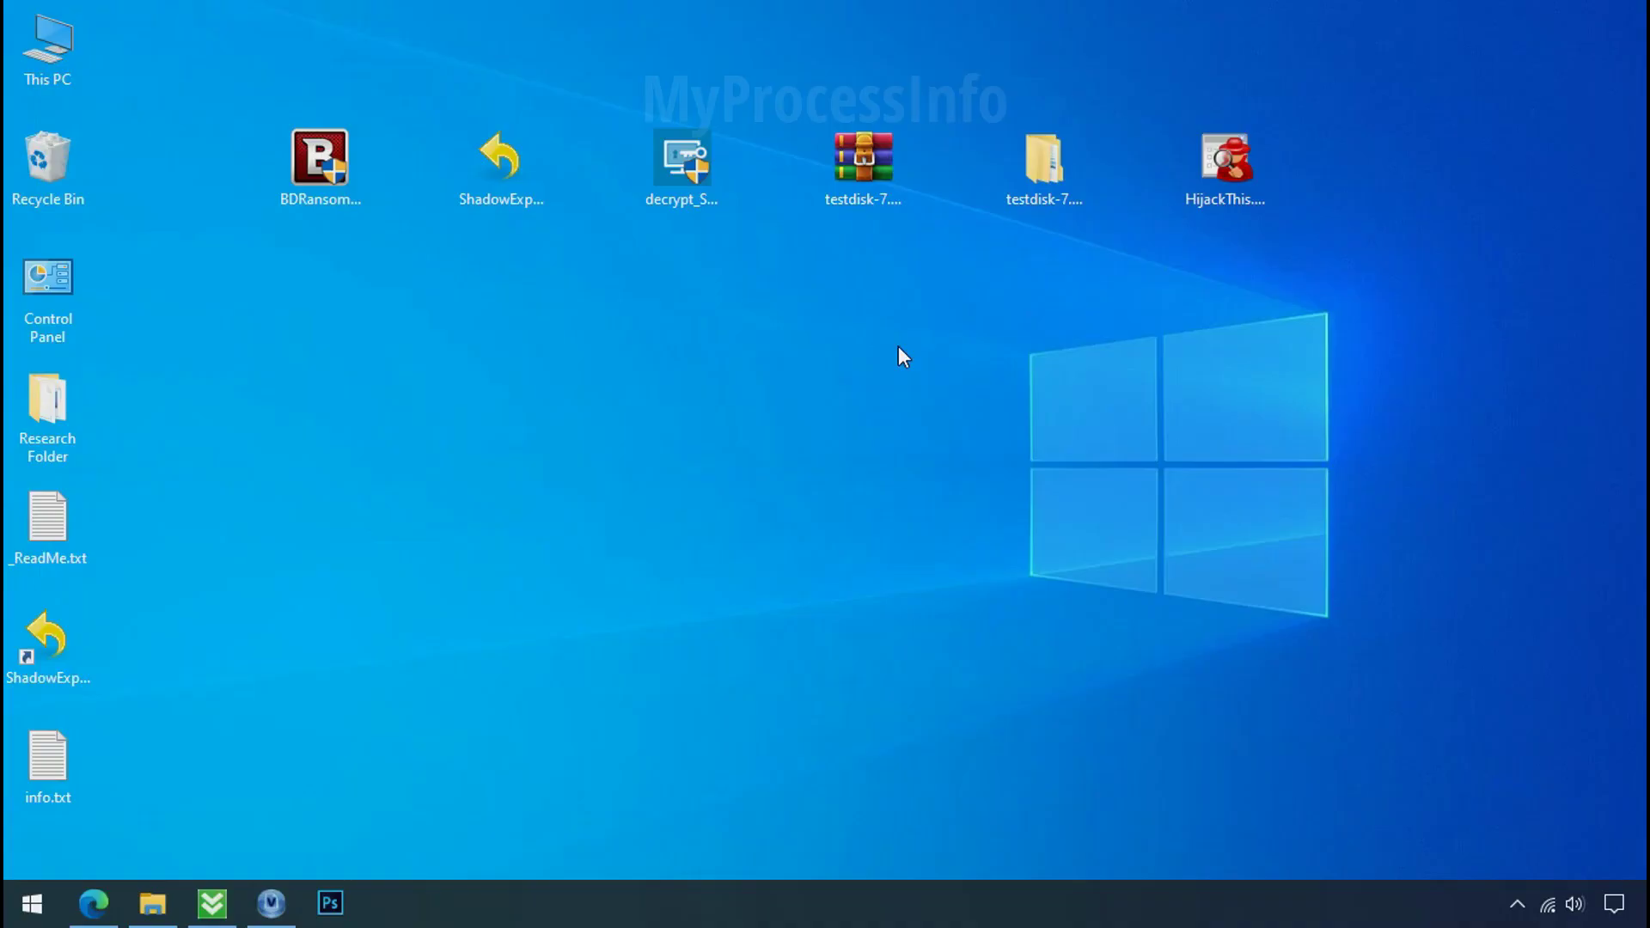
- Search %LOCALAPPDATA% from the Start menu to open the AppData Local folder
left_click(32, 903)
type("%")
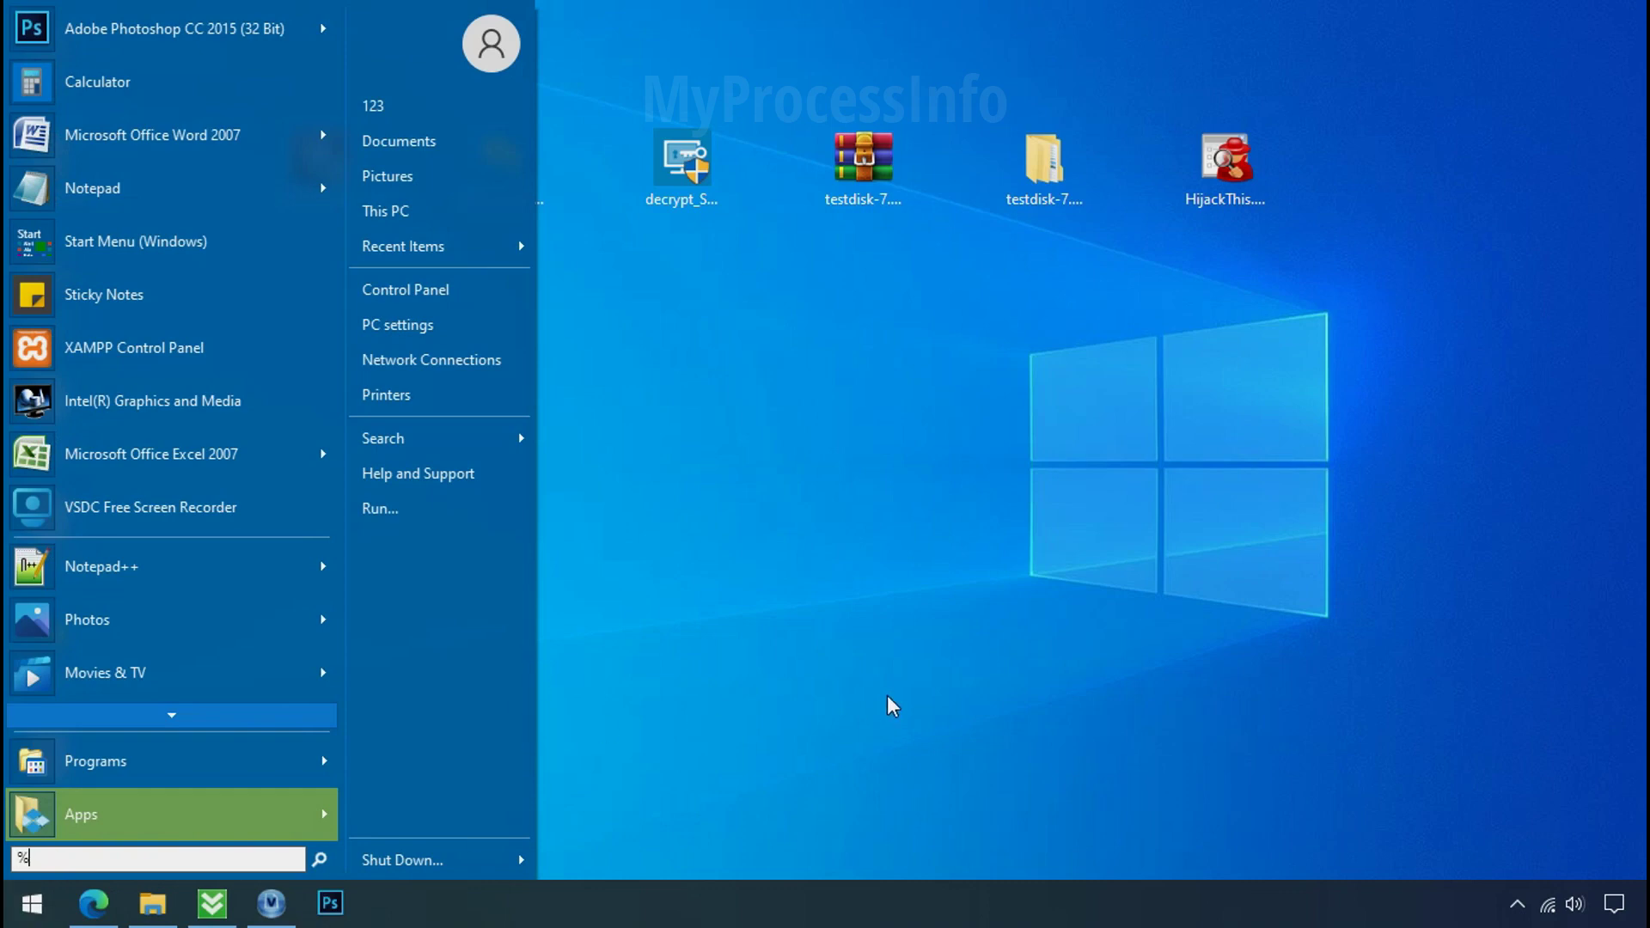
type("LOCALAPPDA")
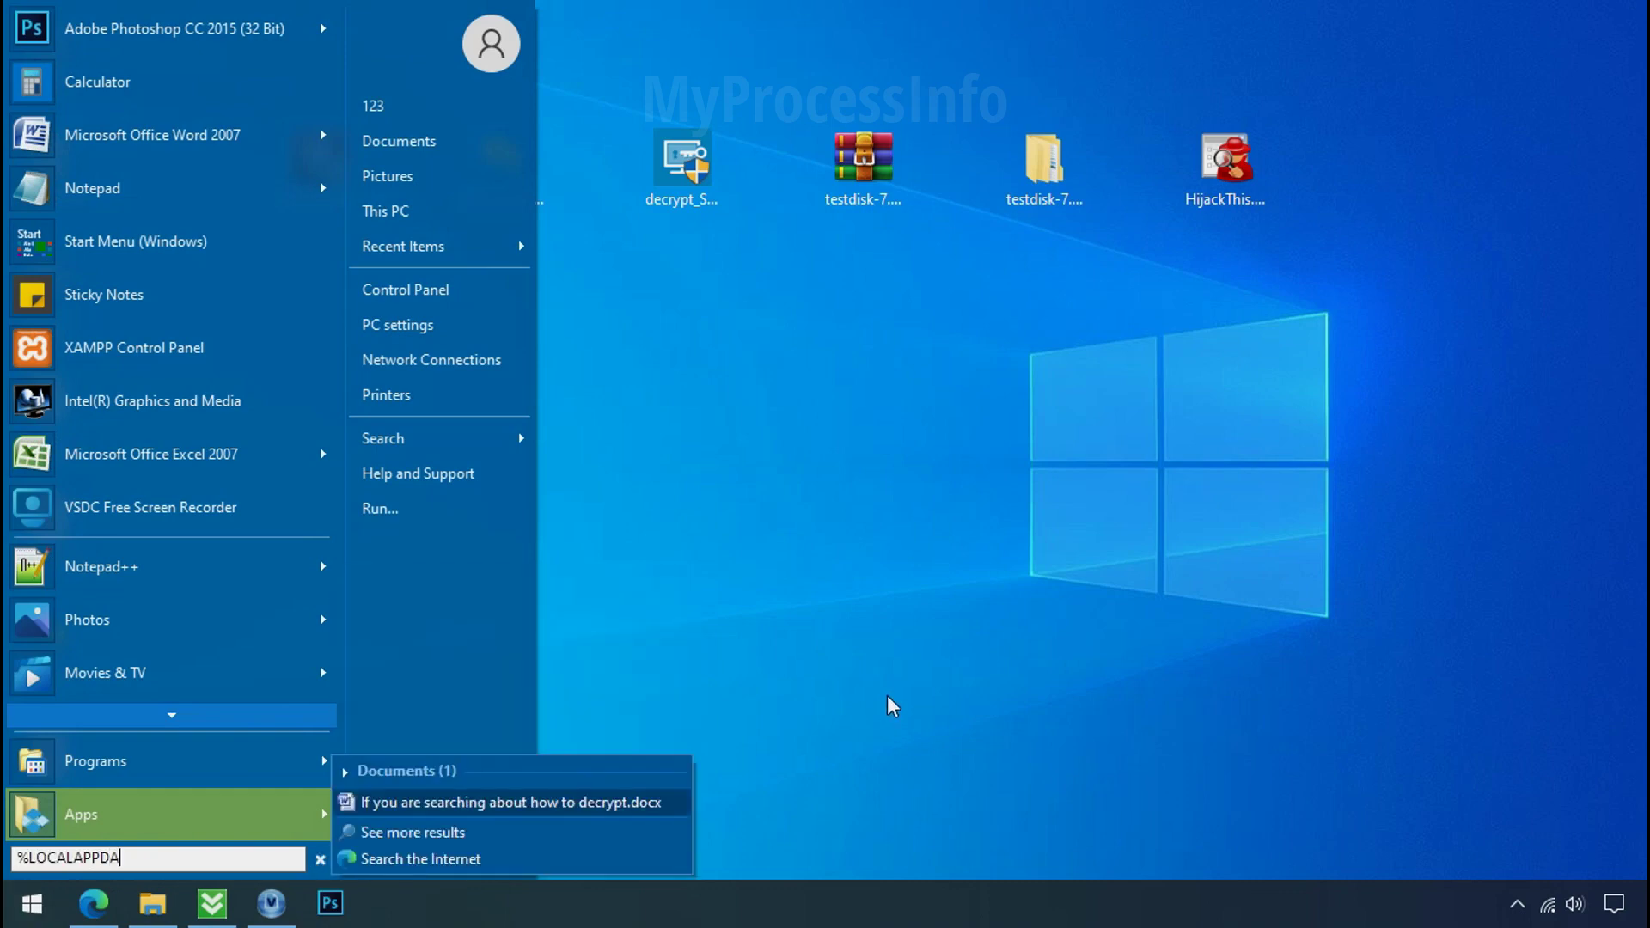
type("TA%")
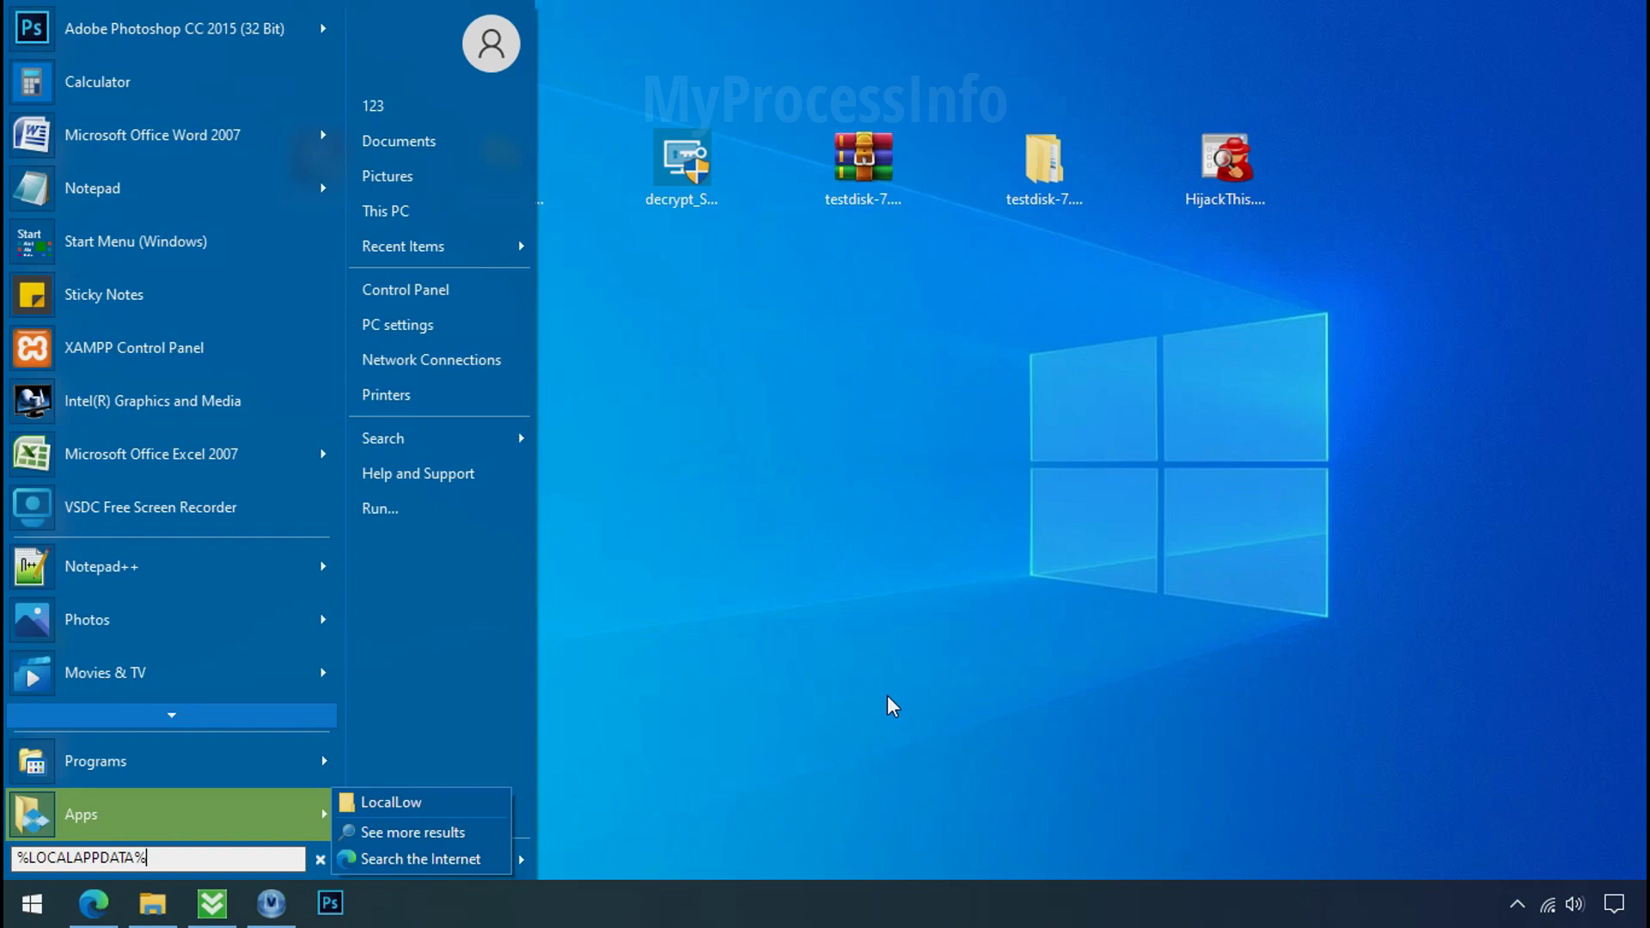
key("Return")
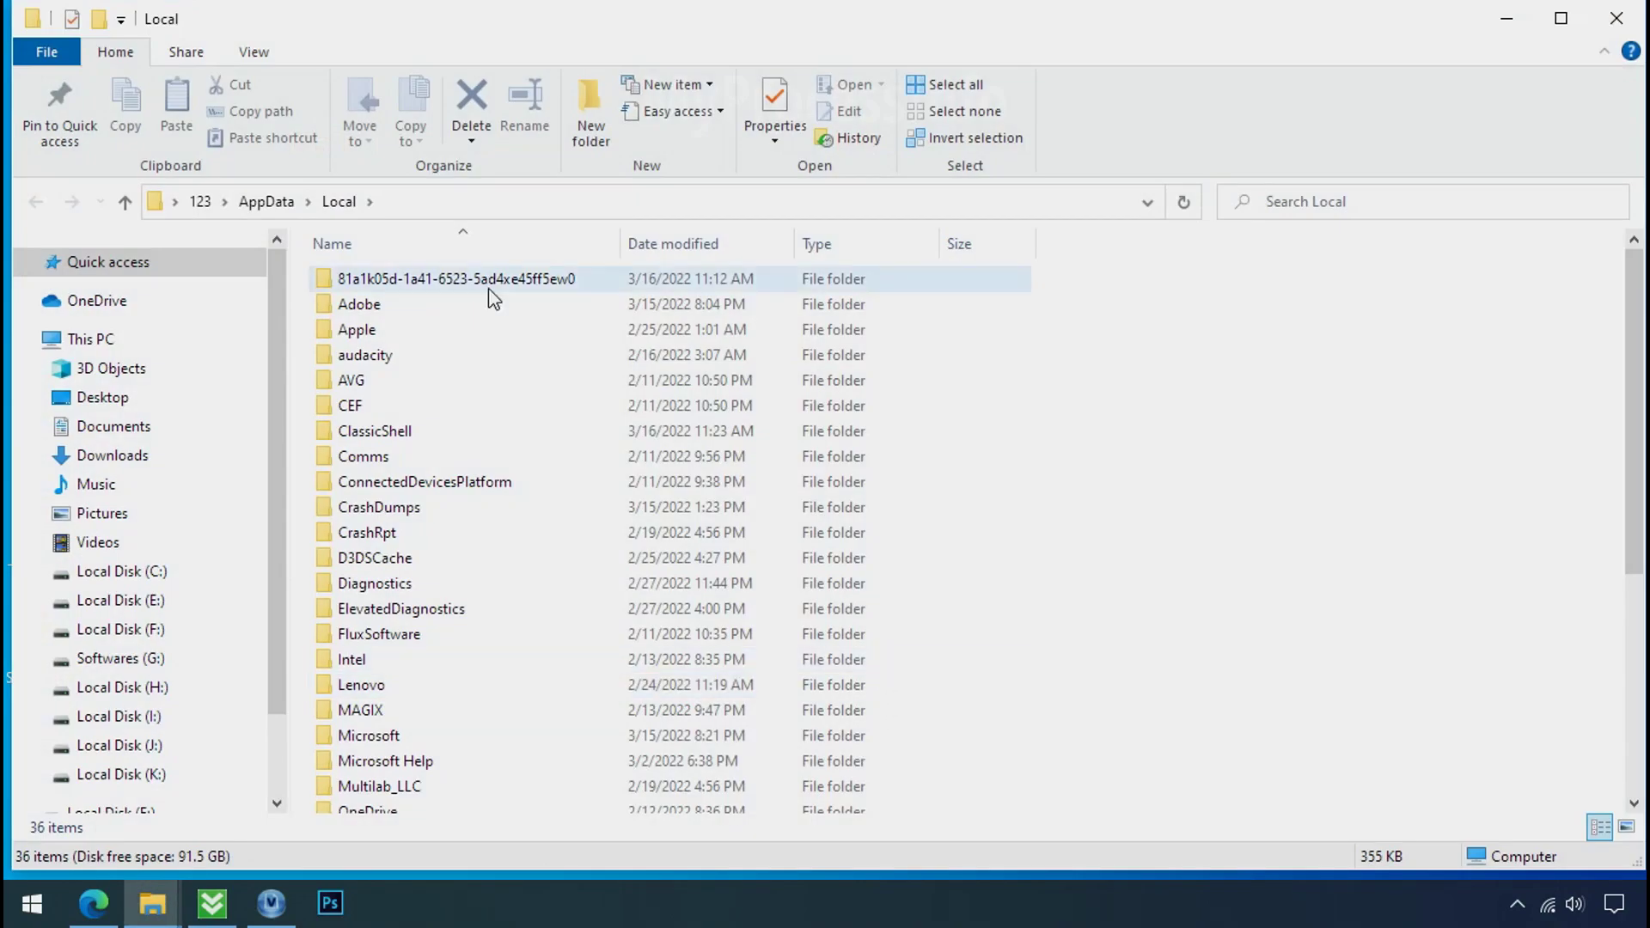
- Open the random-named 81a1k05d… folder and bring up D6E1.exe's context menu
left_click(999, 284)
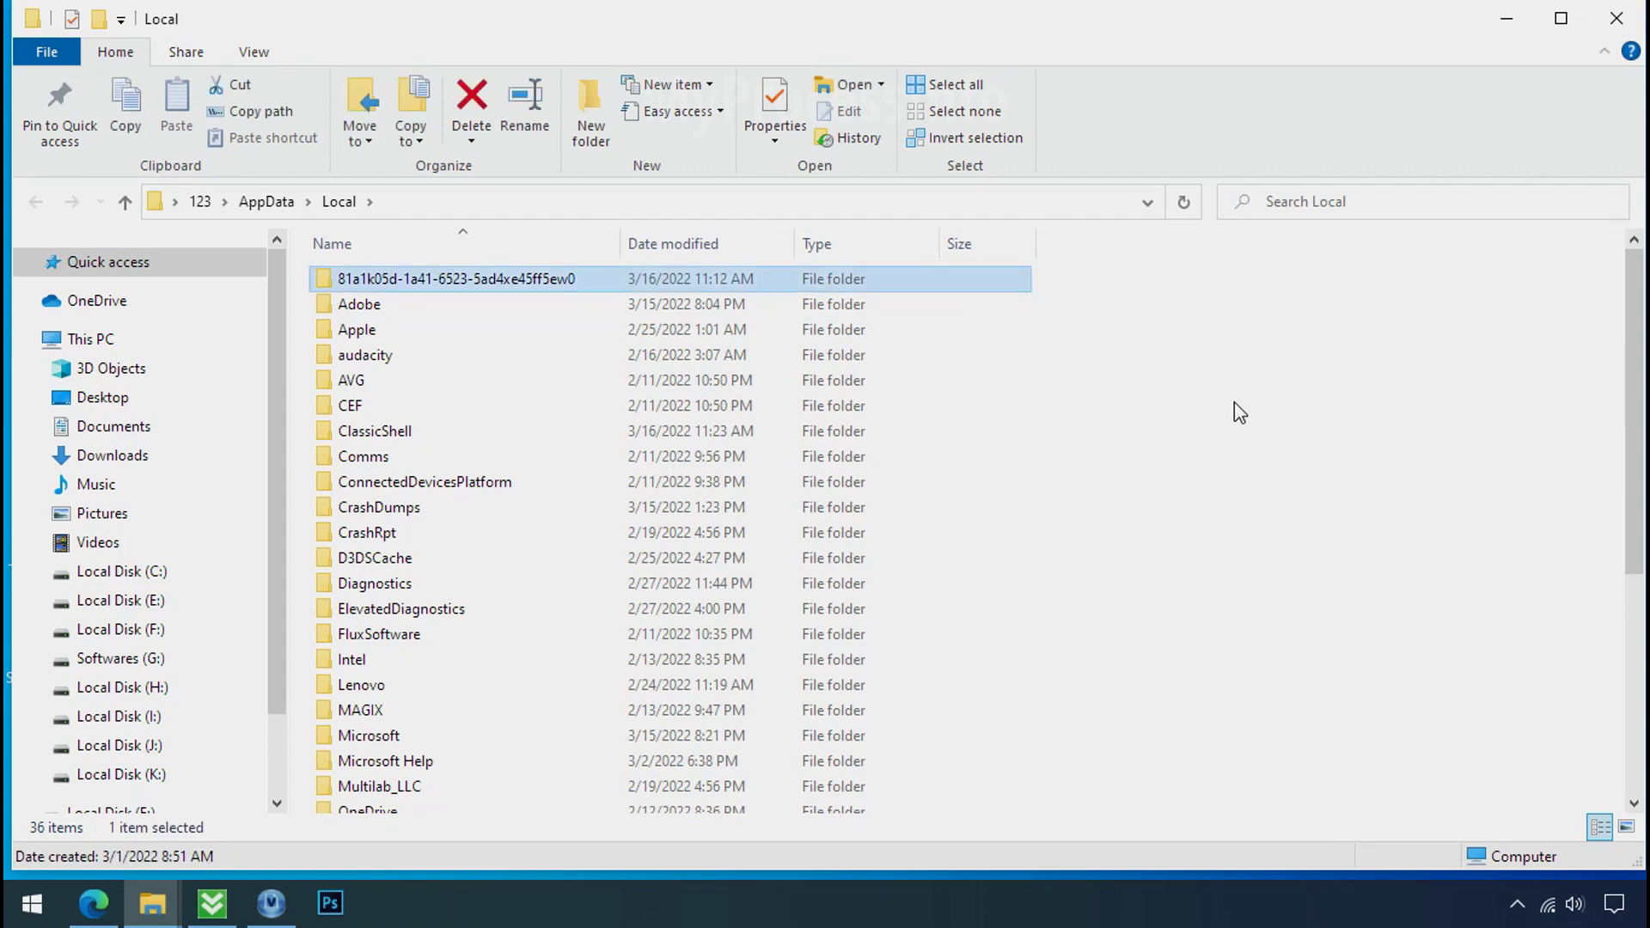
double_click(449, 288)
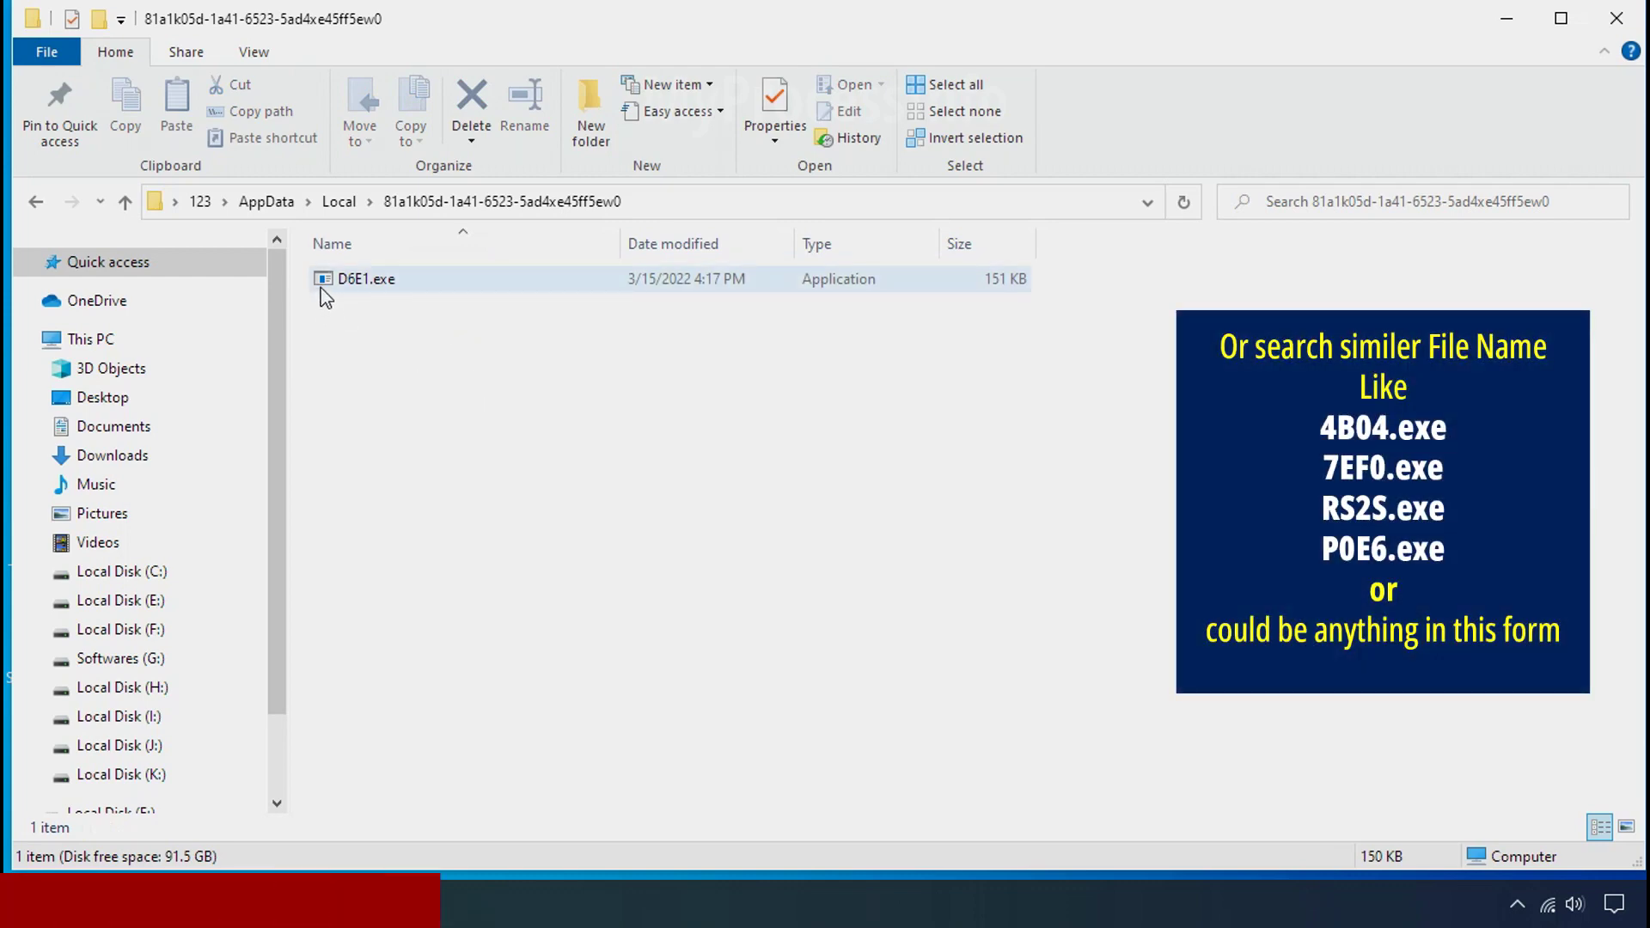
left_click(368, 284)
right_click(368, 283)
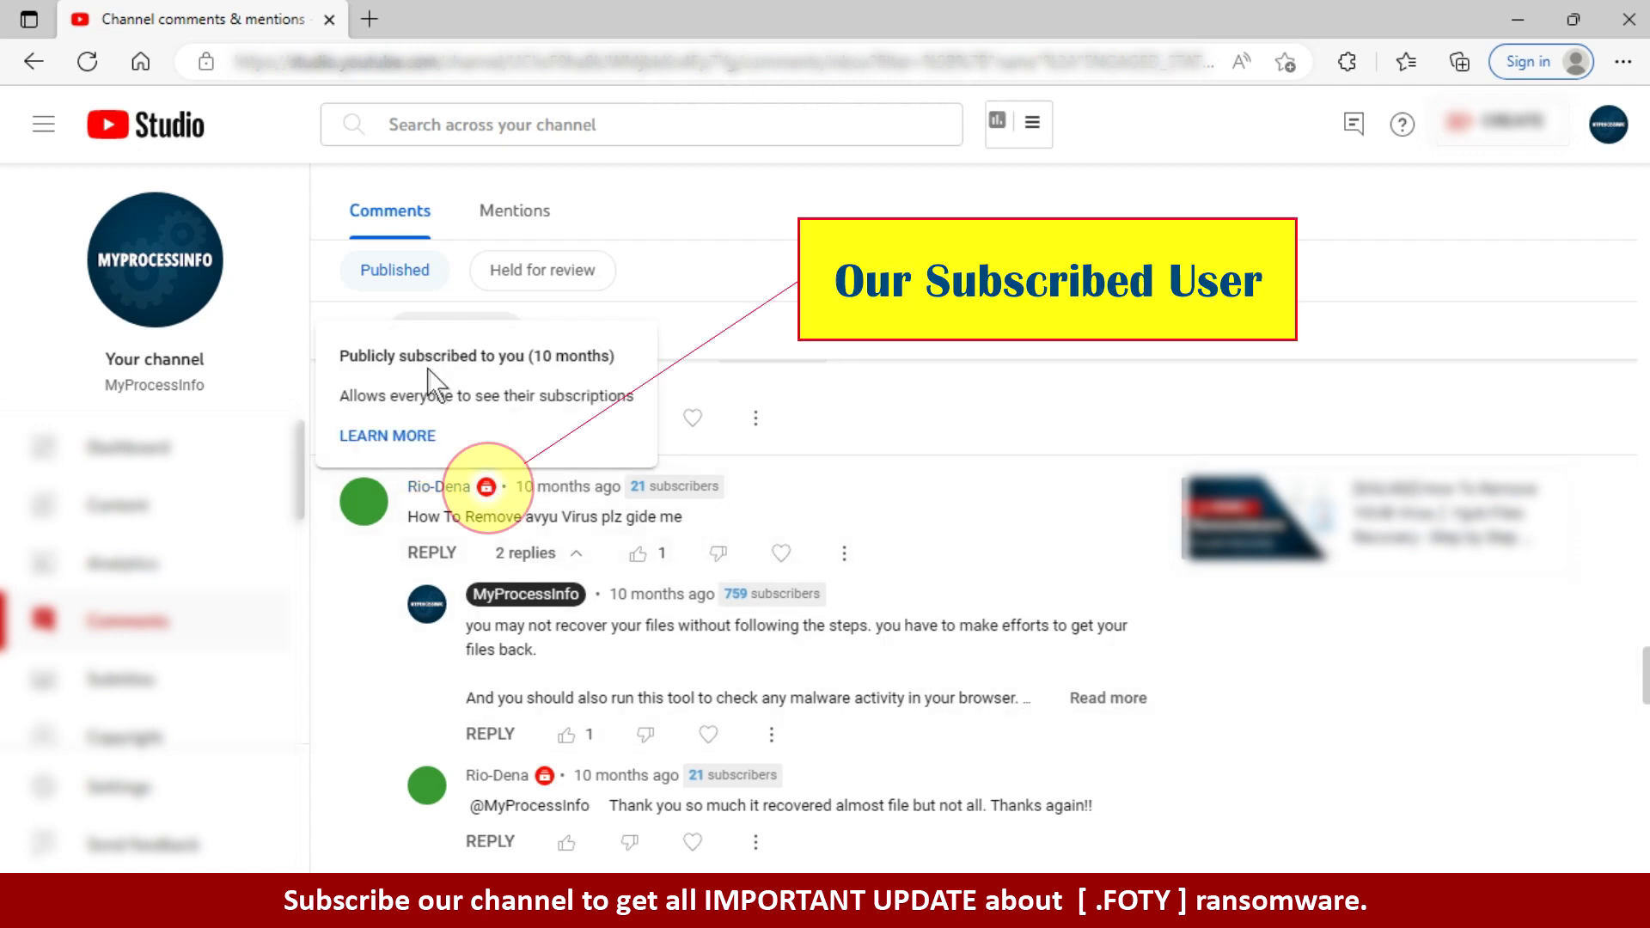
left_click_drag(348, 355, 623, 359)
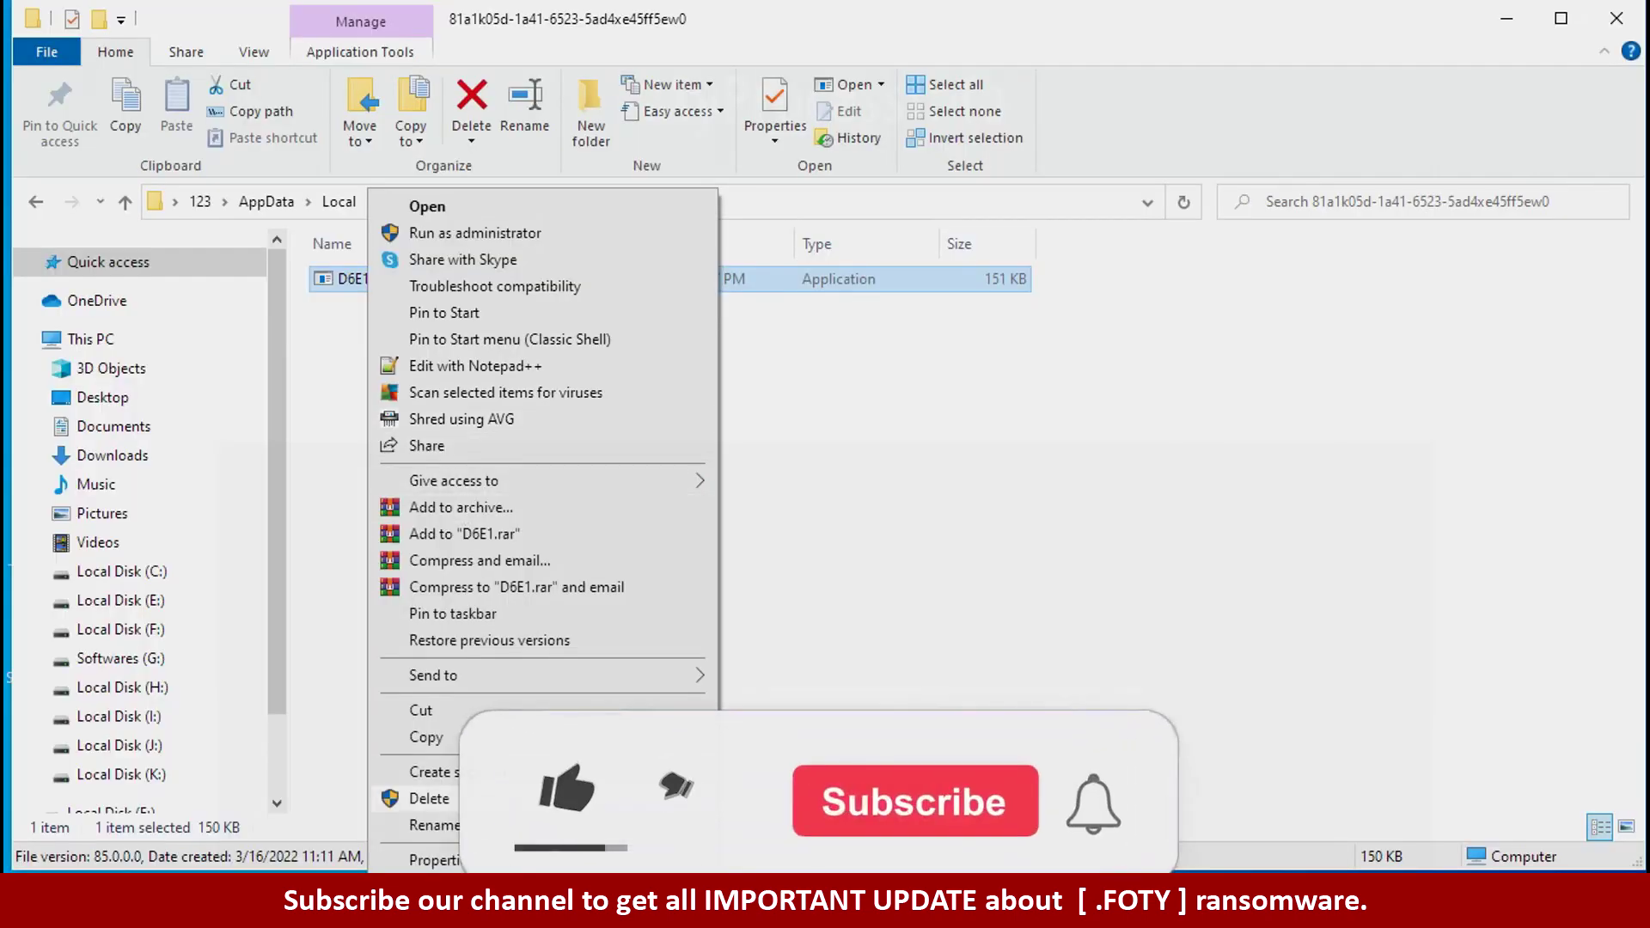
- Try deleting D6E1.exe, retry after access is denied, then cancel and close the folder
left_click(429, 799)
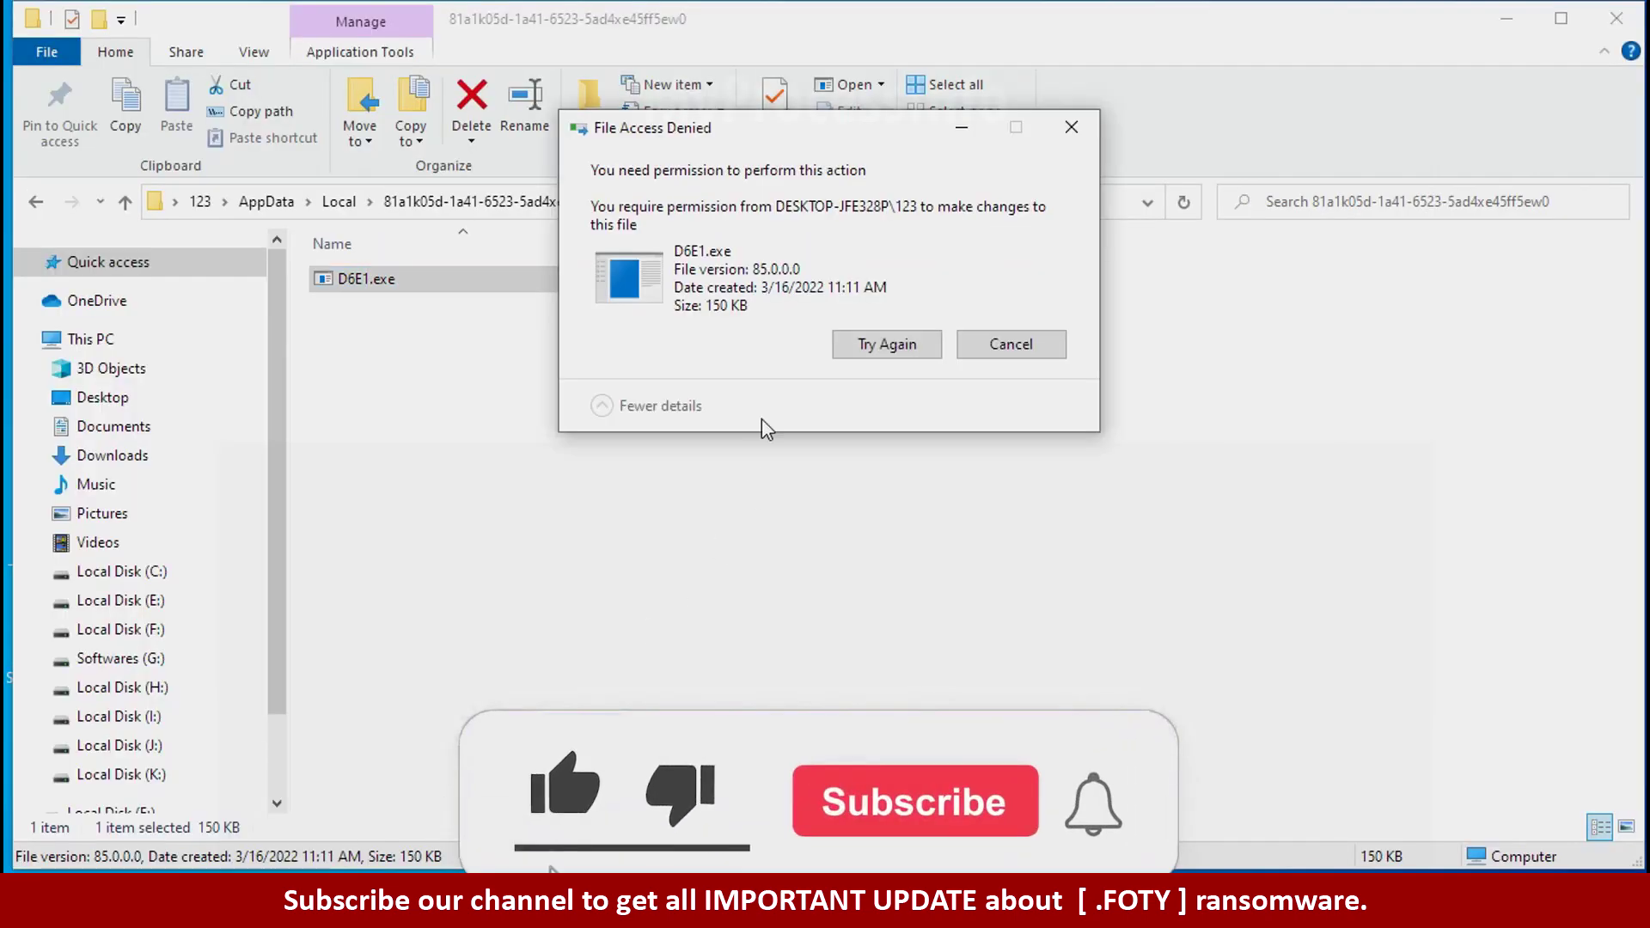
left_click(886, 348)
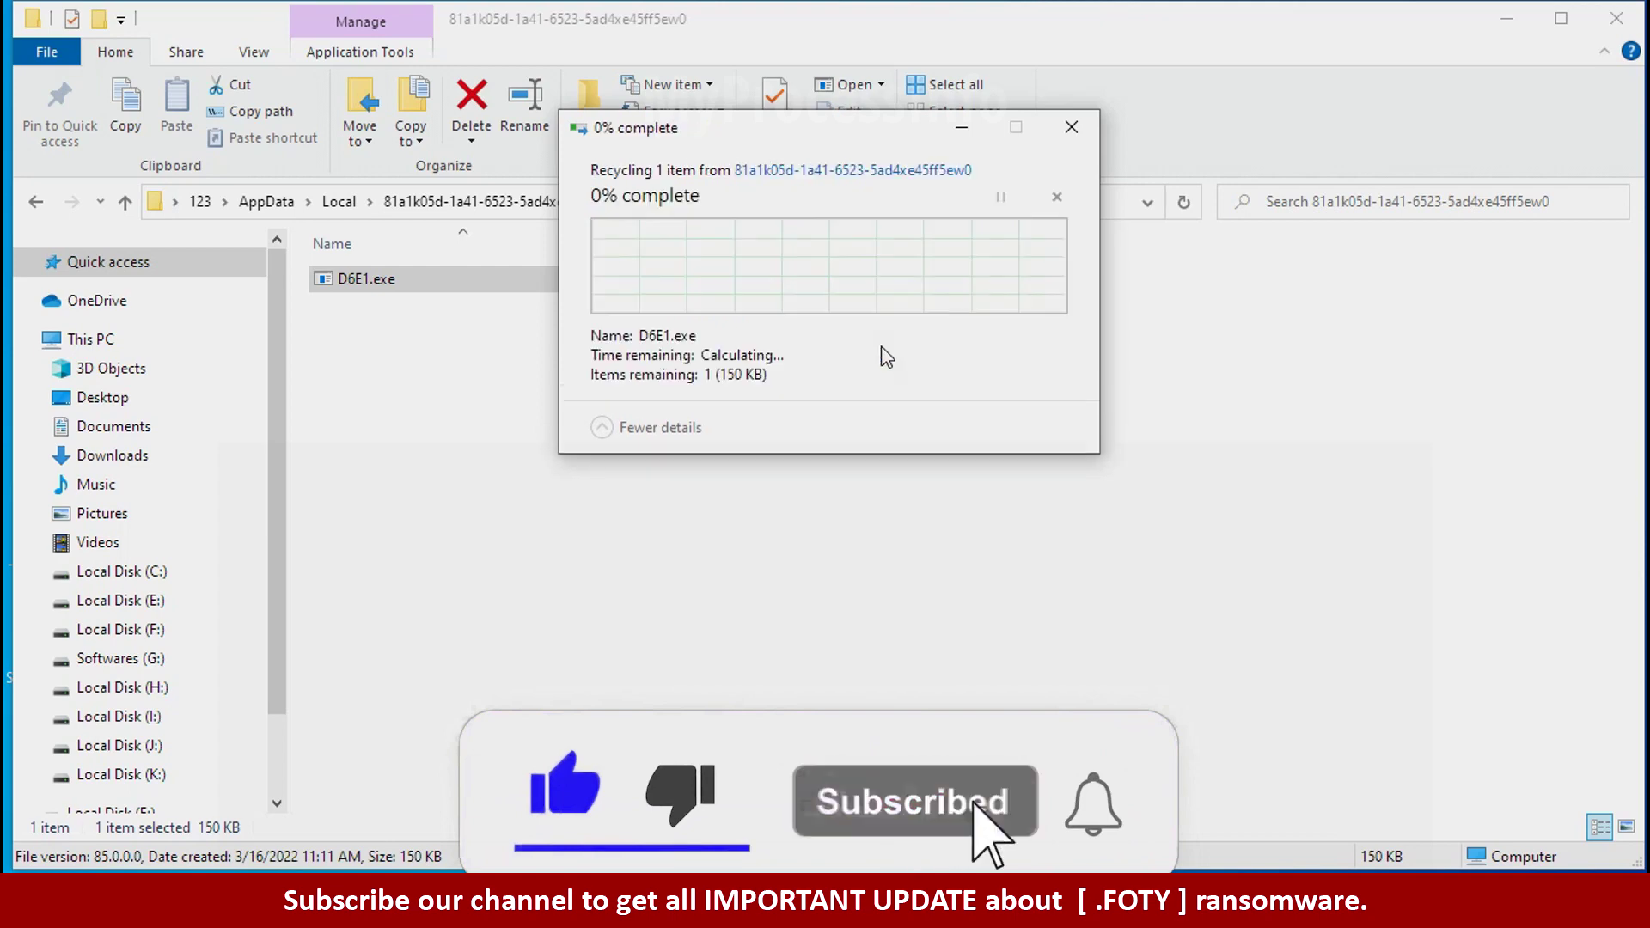
left_click(885, 348)
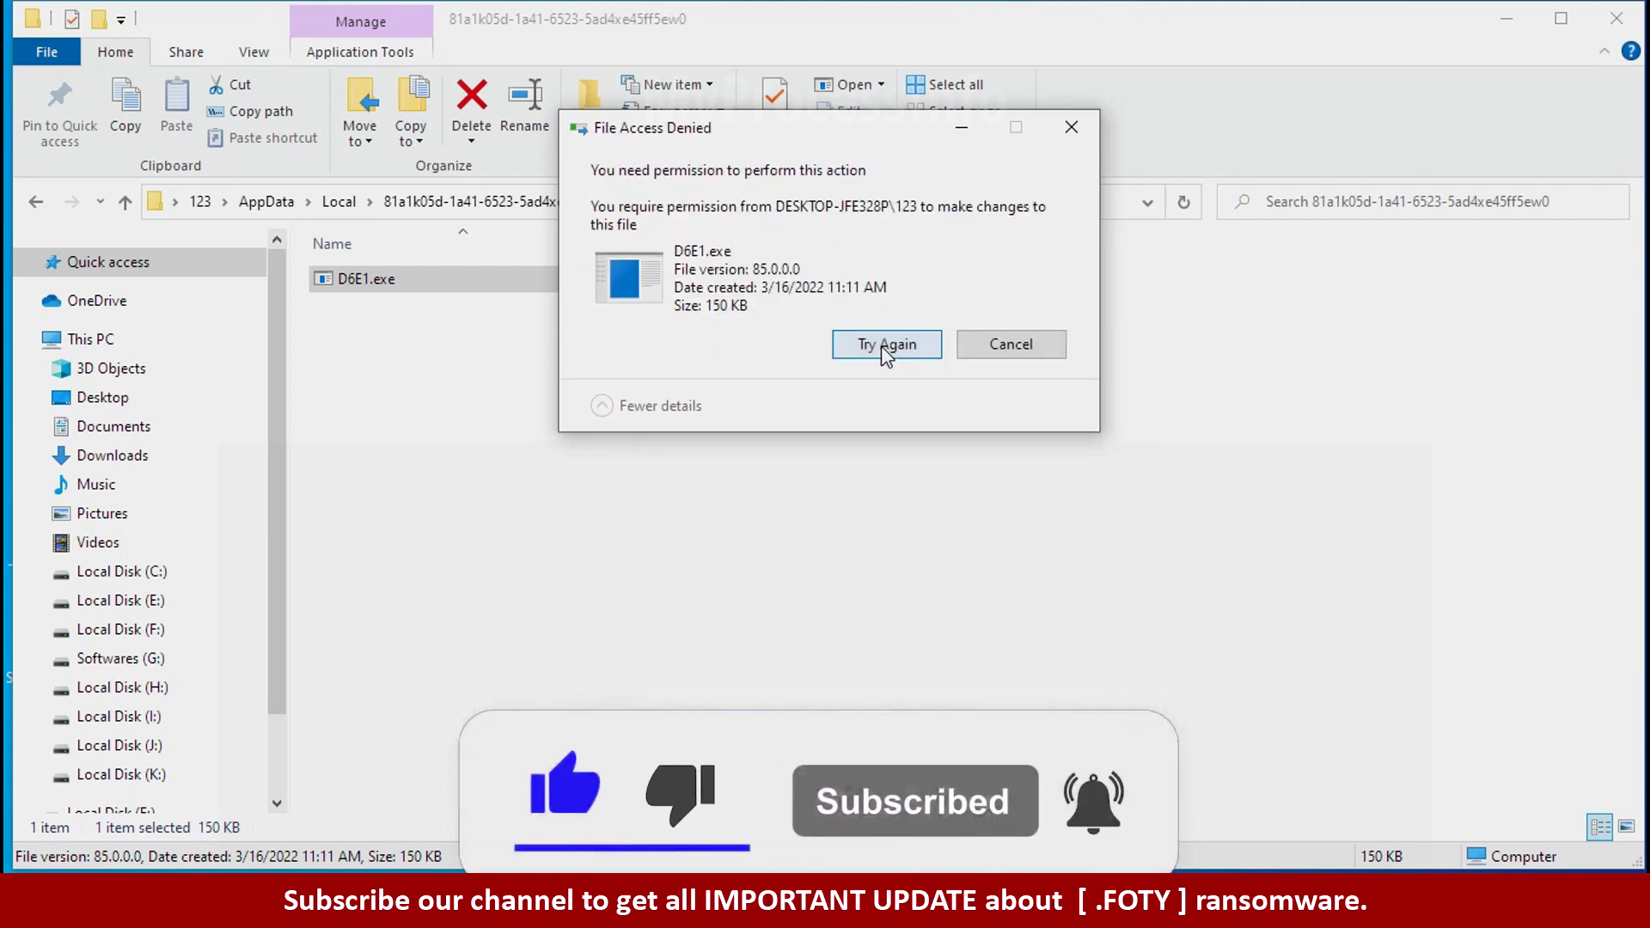
left_click(885, 356)
left_click(1069, 127)
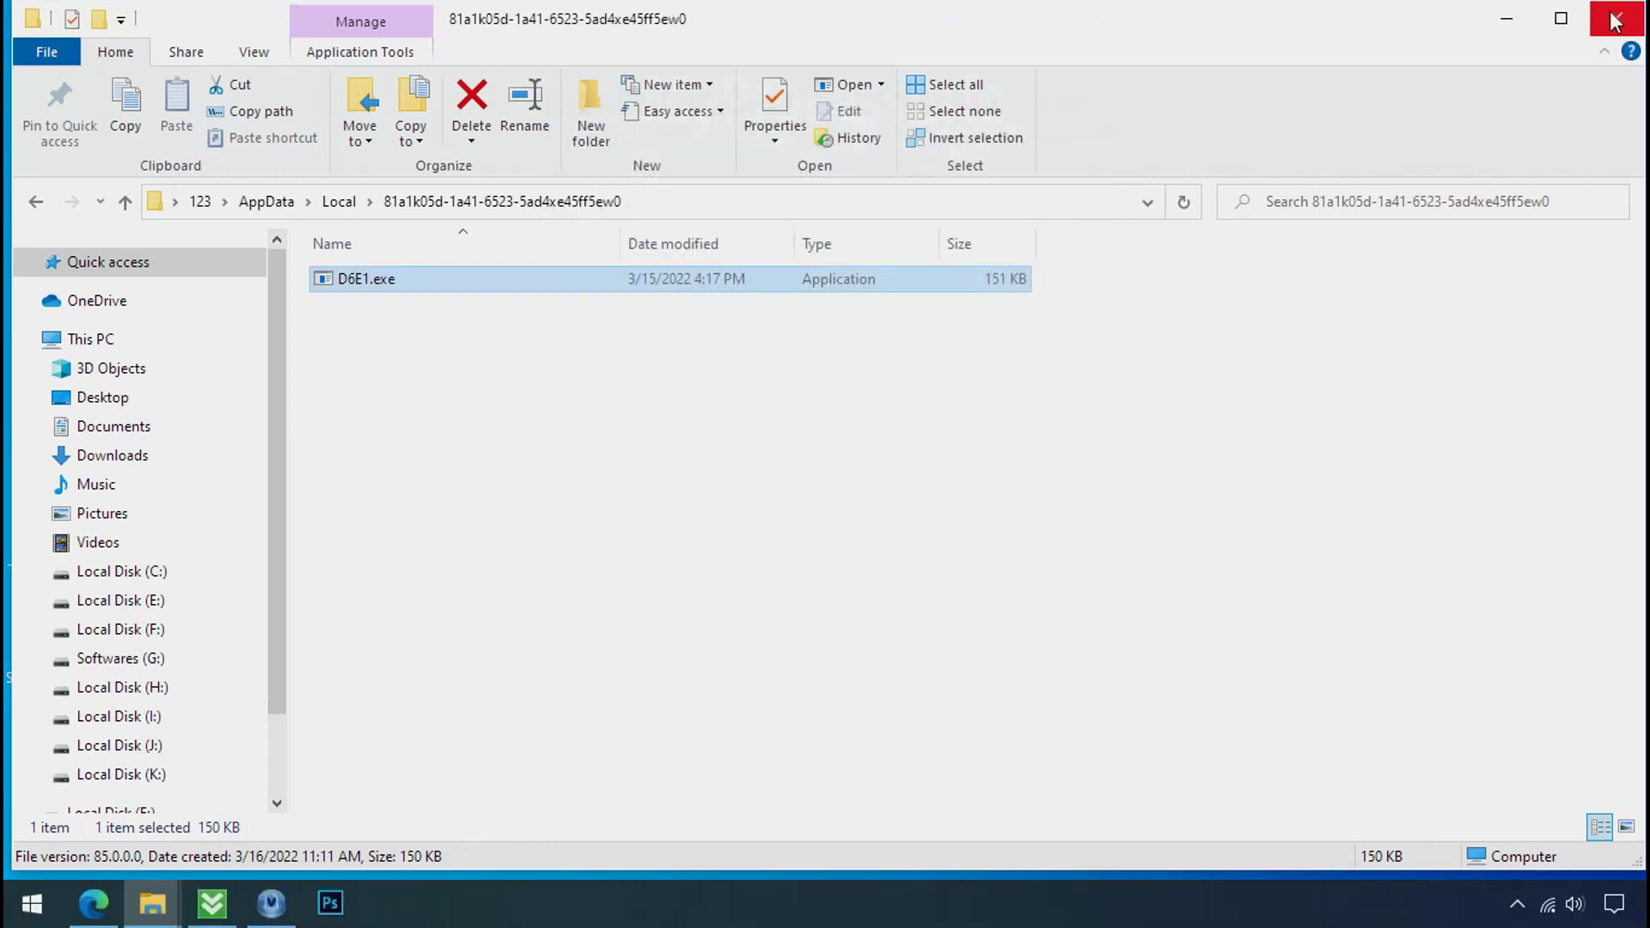
left_click(1616, 19)
right_click(1248, 907)
- Launch Task Manager from the taskbar and scroll to the D6E1.exe processes
left_click(1340, 778)
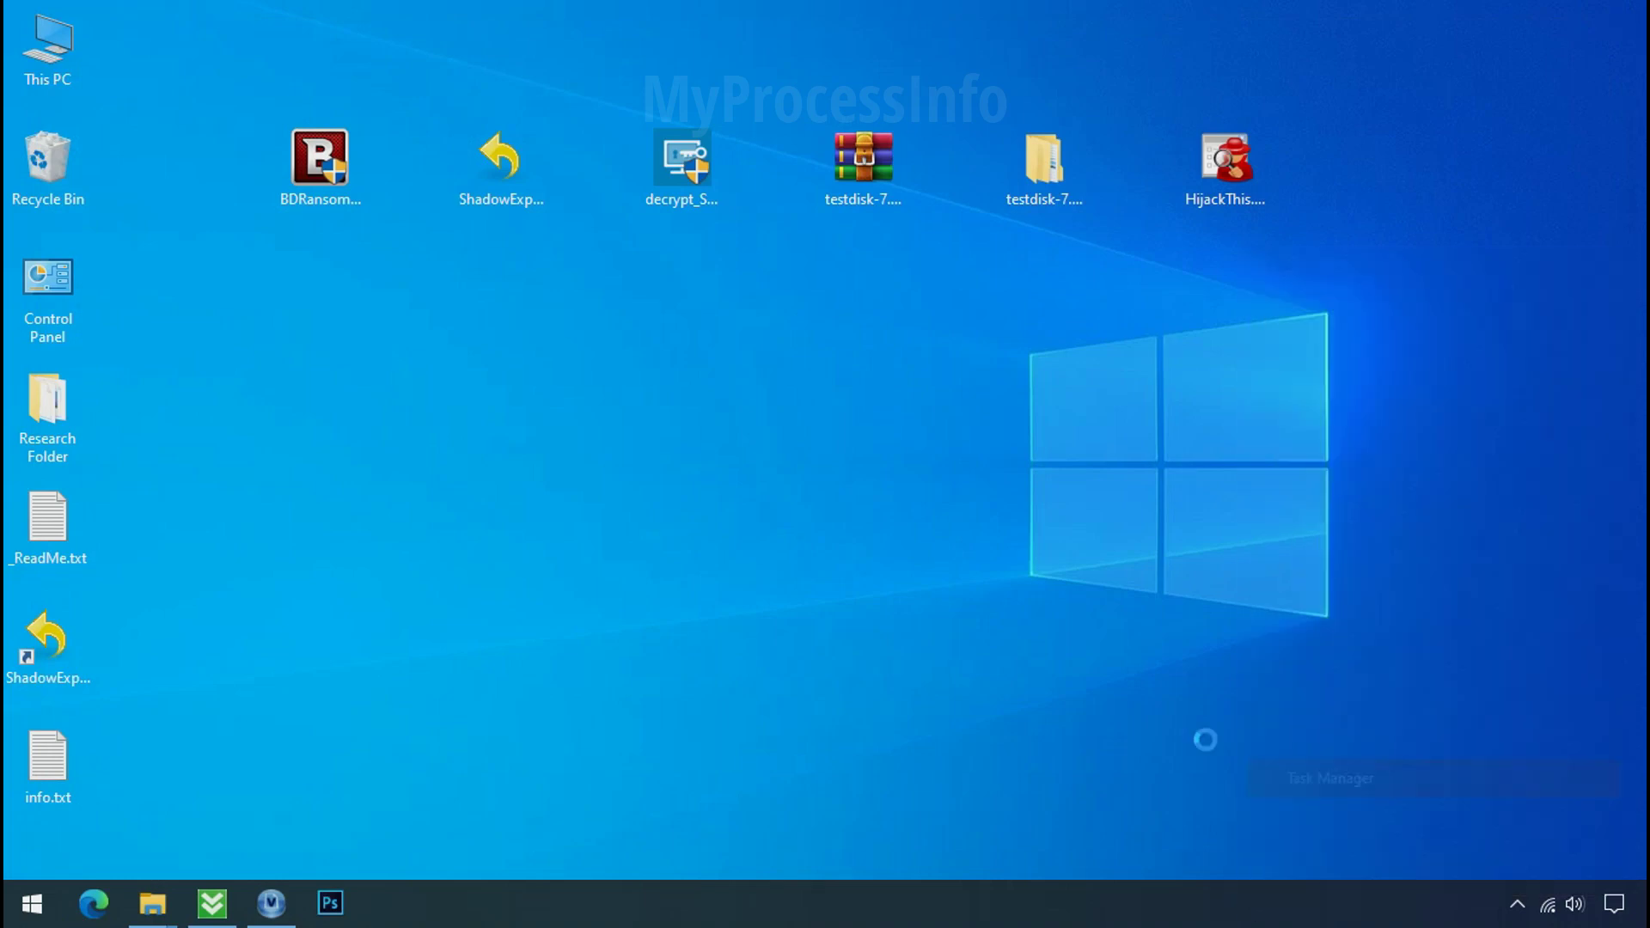
left_click(498, 303)
scroll(502, 344, "down", 2)
scroll(502, 343, "down", 1)
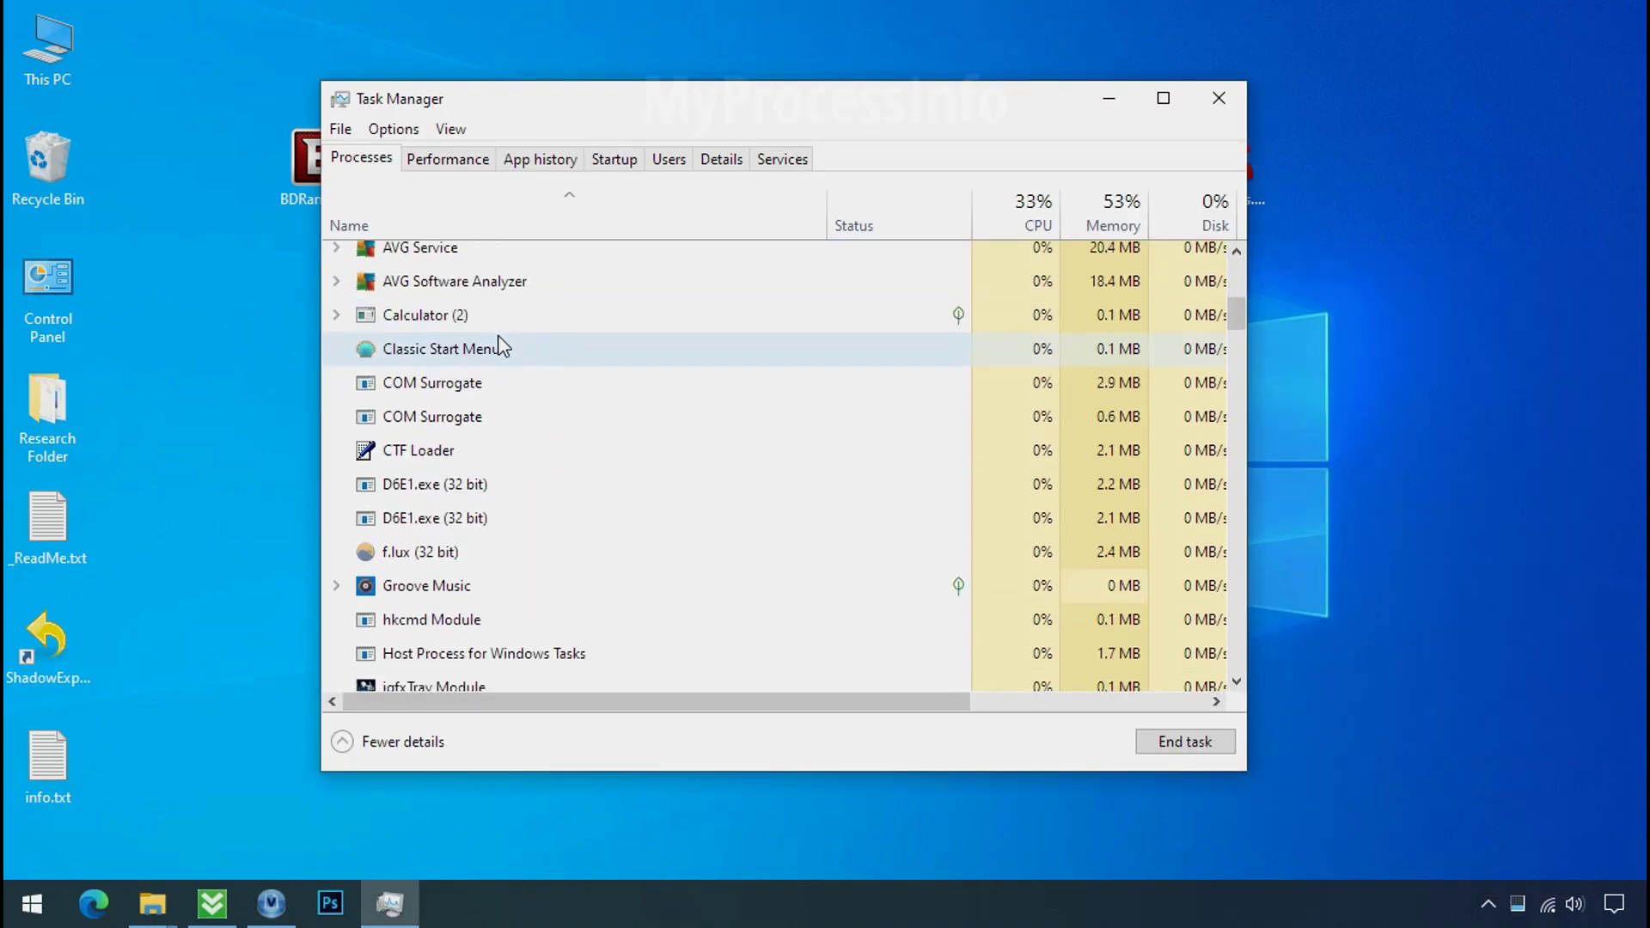
scroll(503, 344, "down", 1)
- Open the first D6E1.exe process's file location, a Local\Temp subfolder
left_click(480, 379)
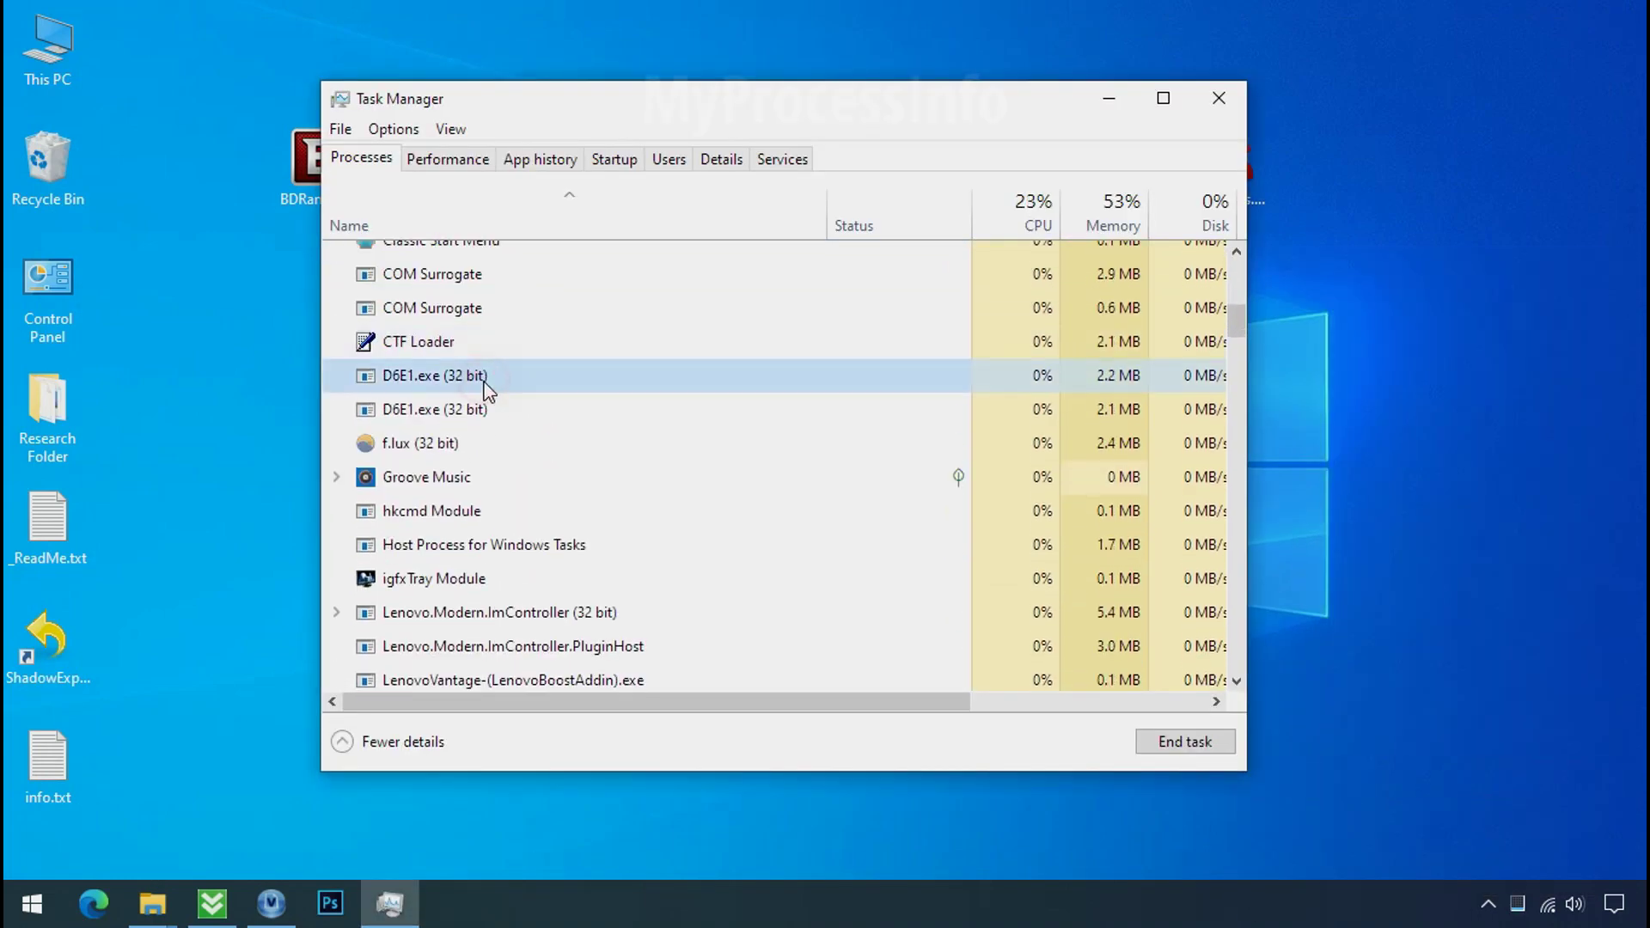
left_click(477, 413)
left_click(569, 374)
left_click(598, 409)
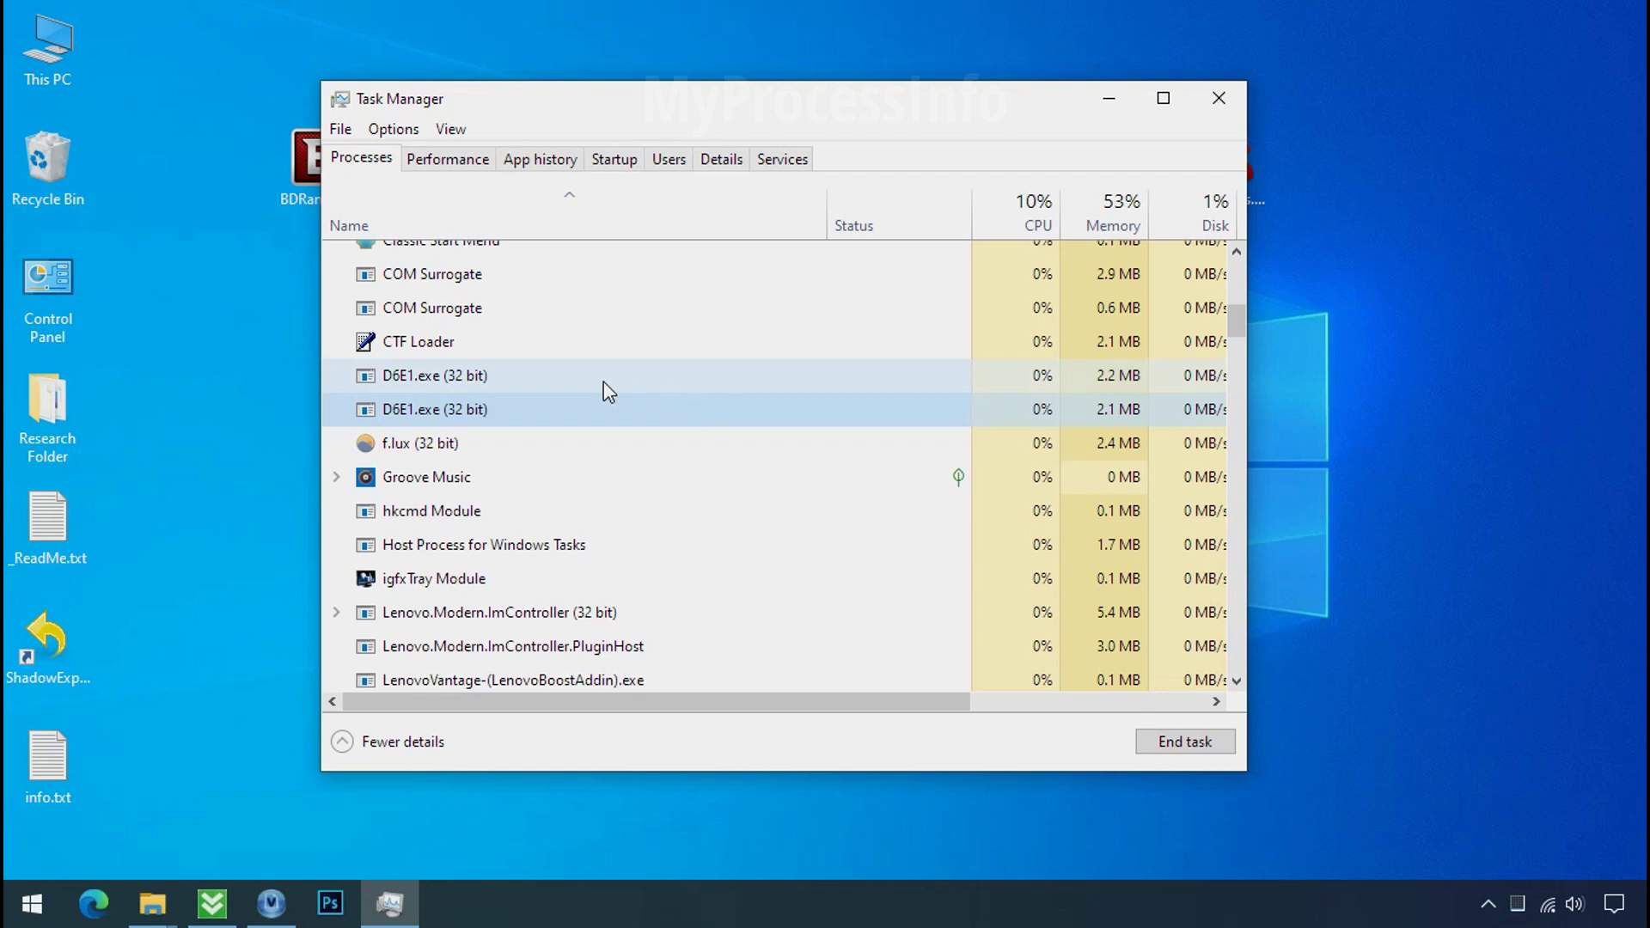
left_click(492, 381)
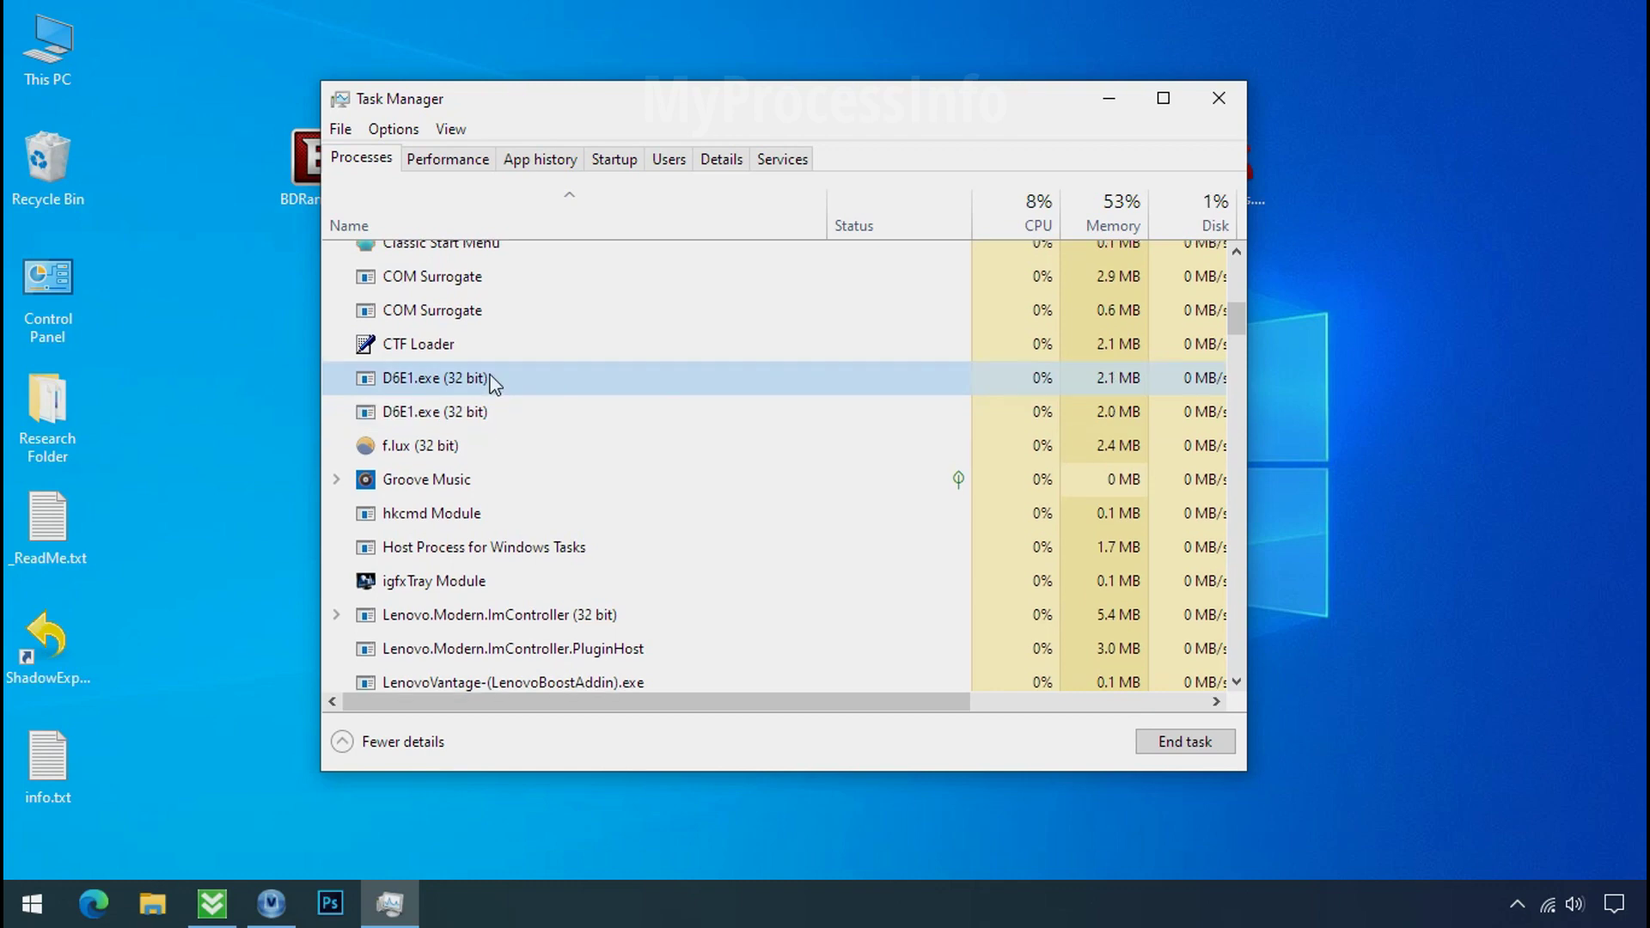
right_click(492, 382)
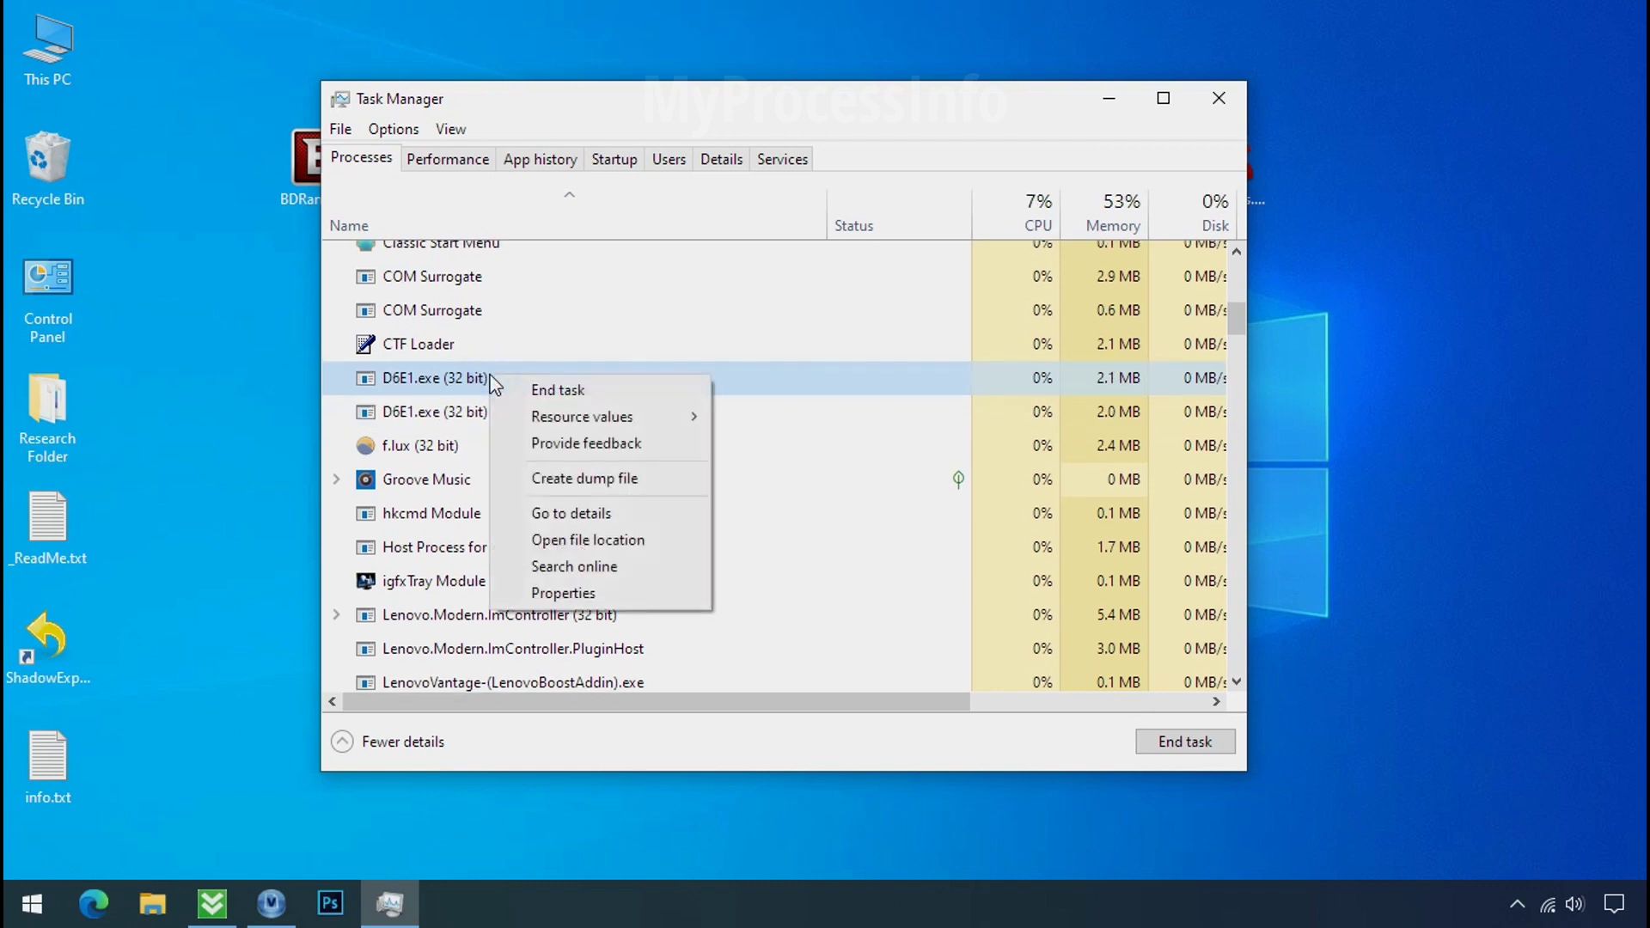
left_click(555, 541)
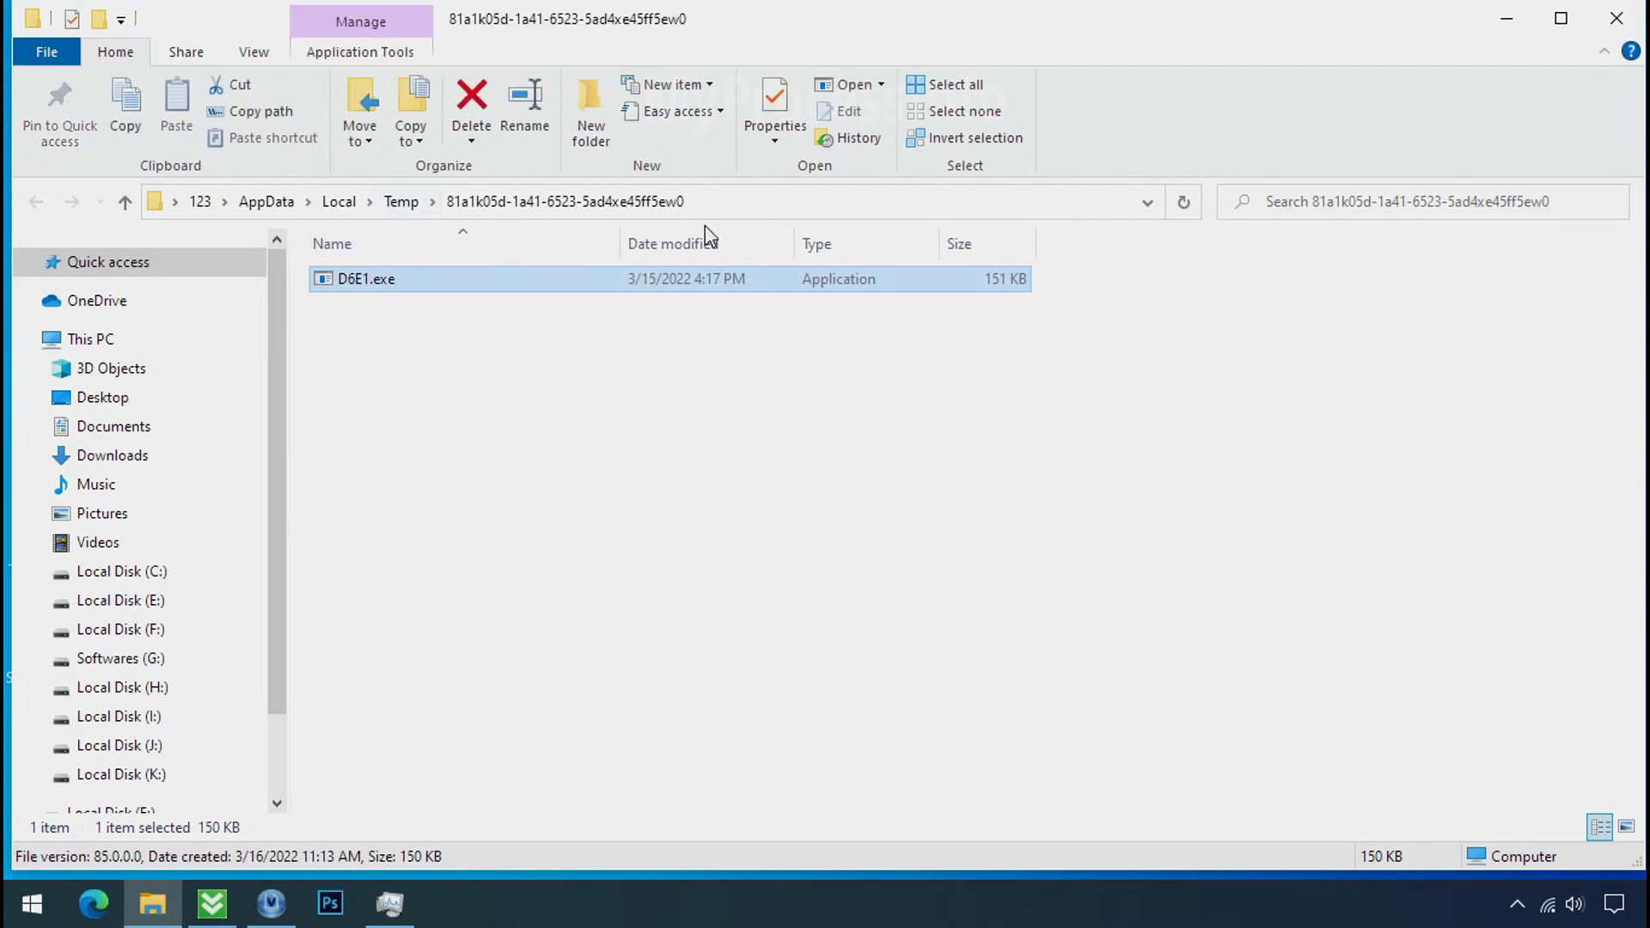
- Open the second D6E1.exe process's file location, a random-named folder under Local
left_click(1502, 25)
right_click(516, 445)
left_click(607, 611)
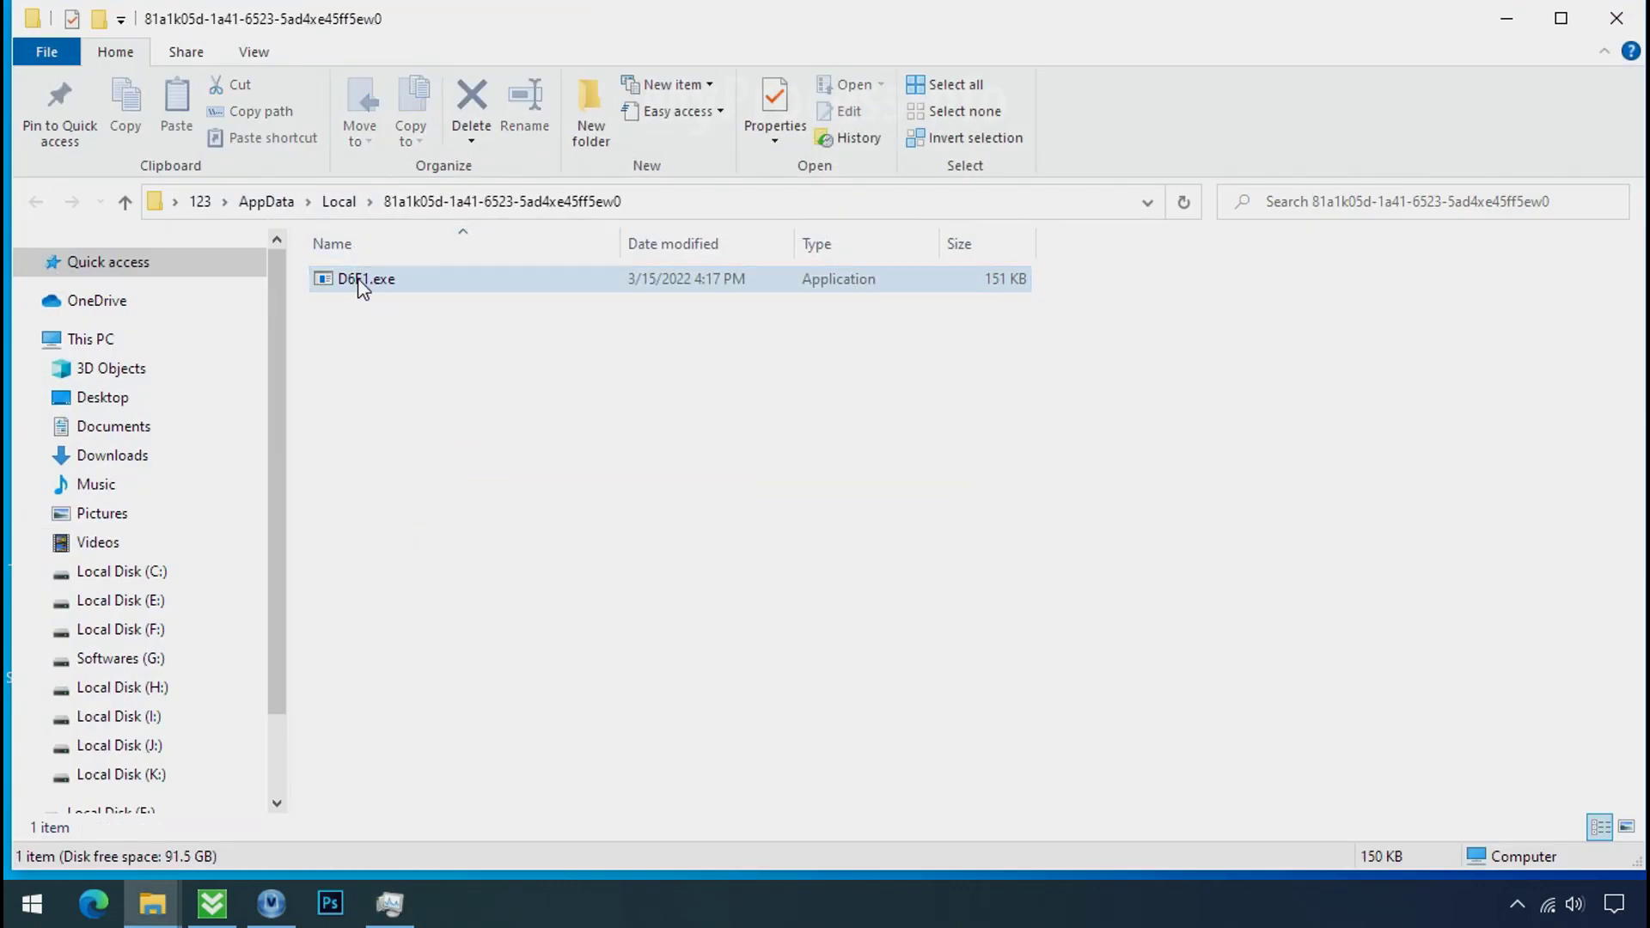
left_click(1504, 15)
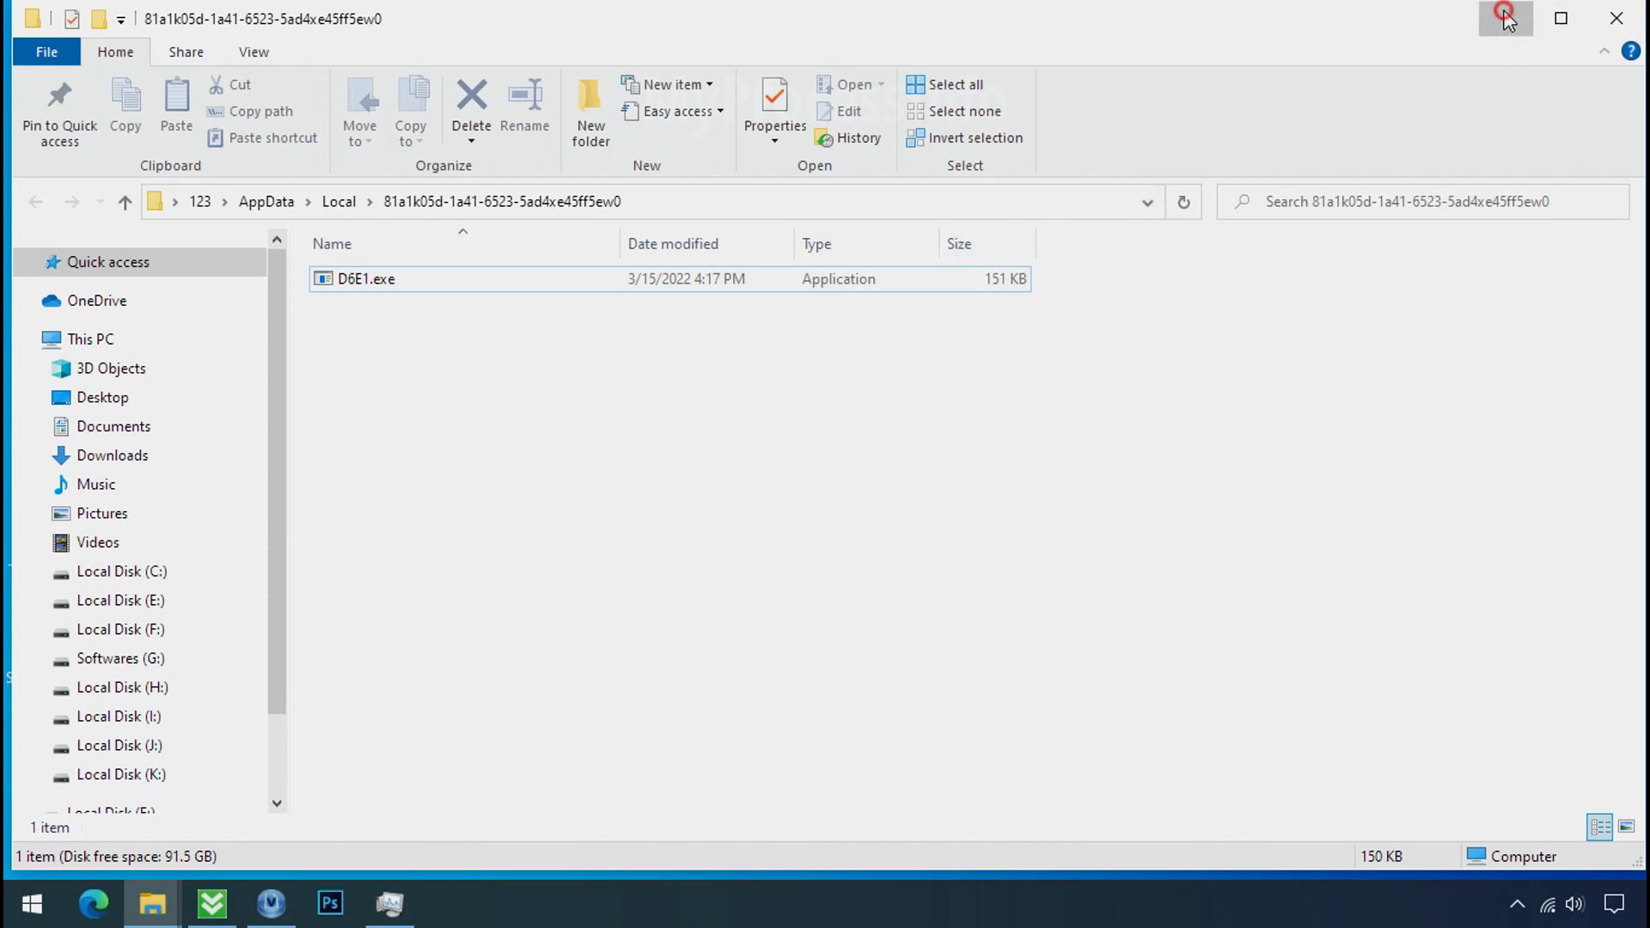
- End both running D6E1.exe processes with End task
left_click(482, 416)
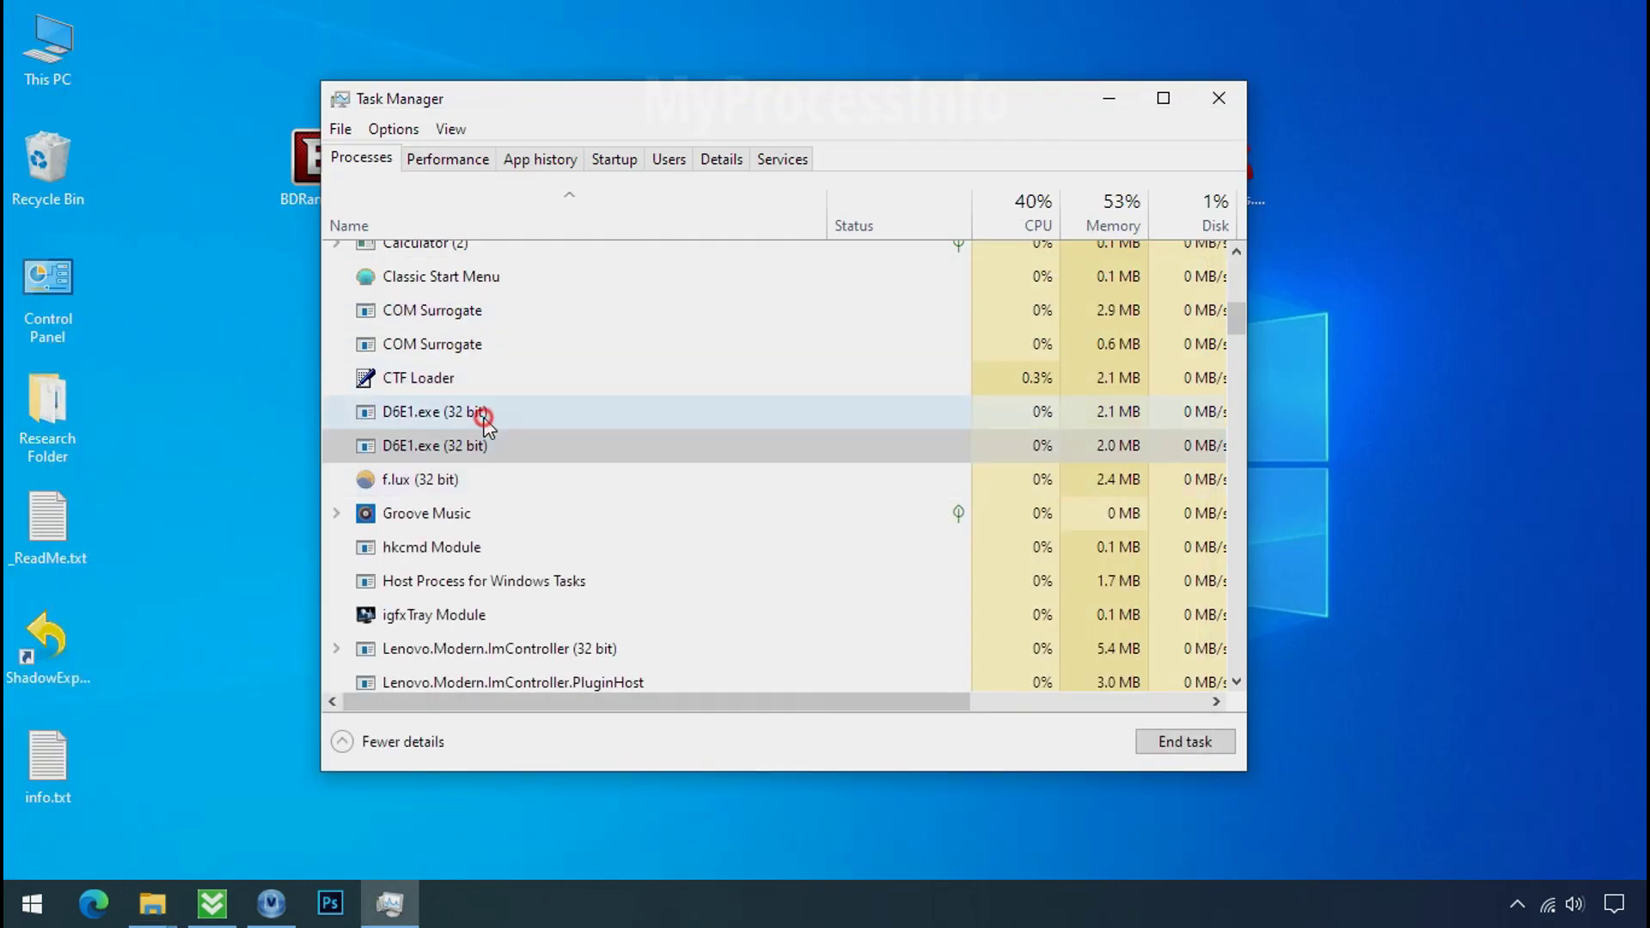
right_click(482, 416)
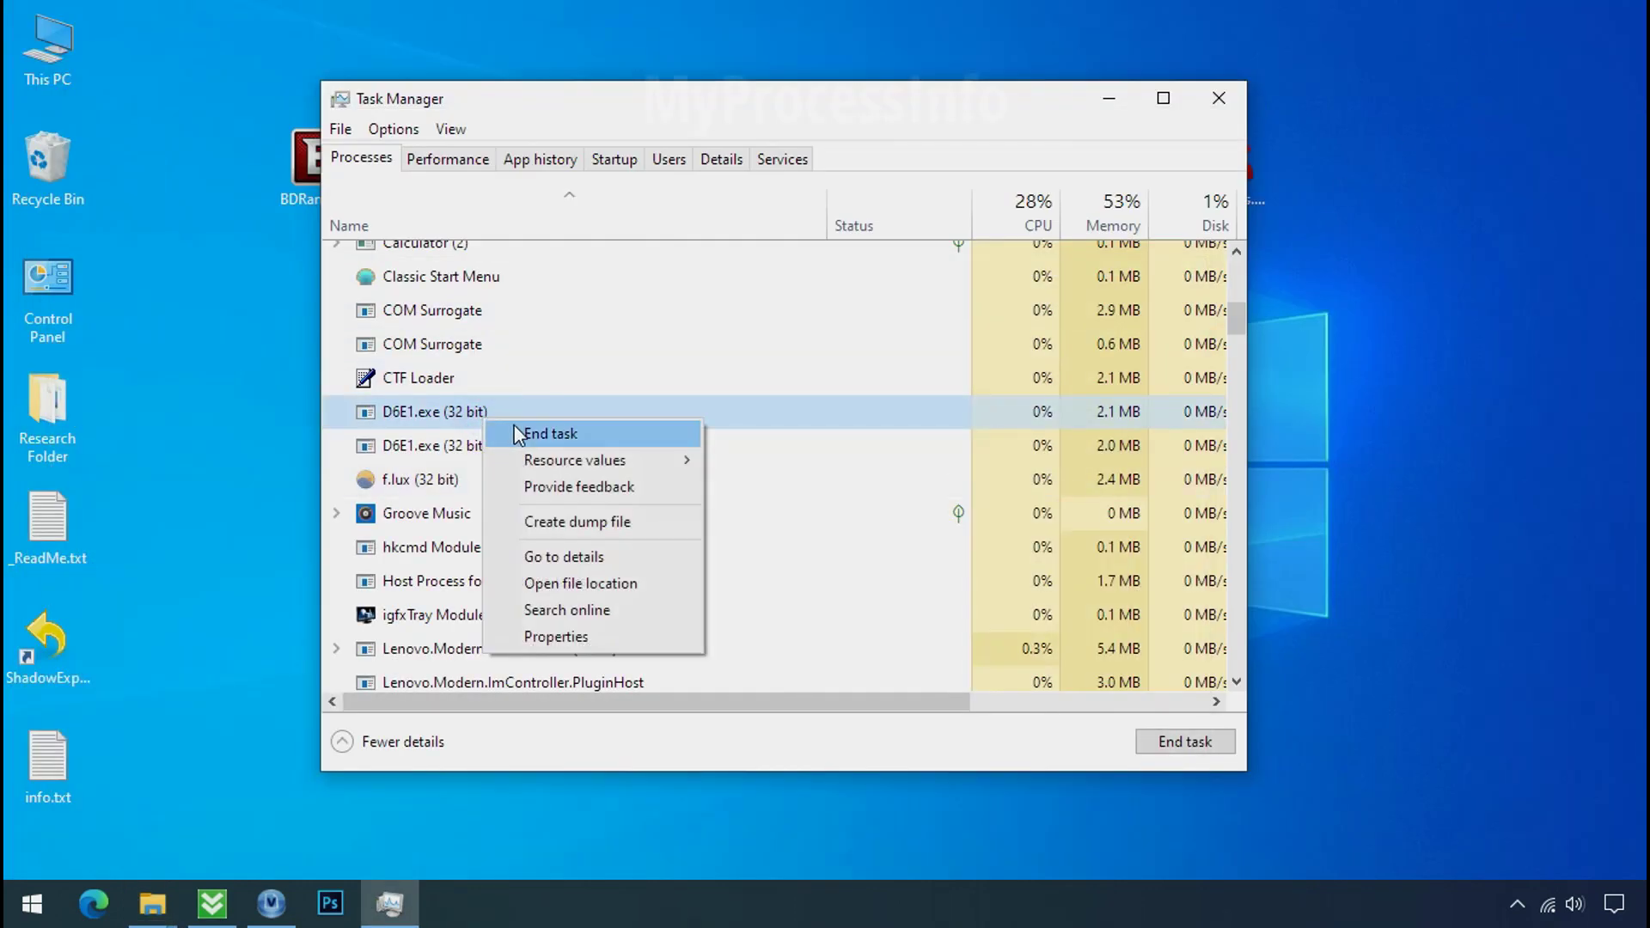
left_click(518, 434)
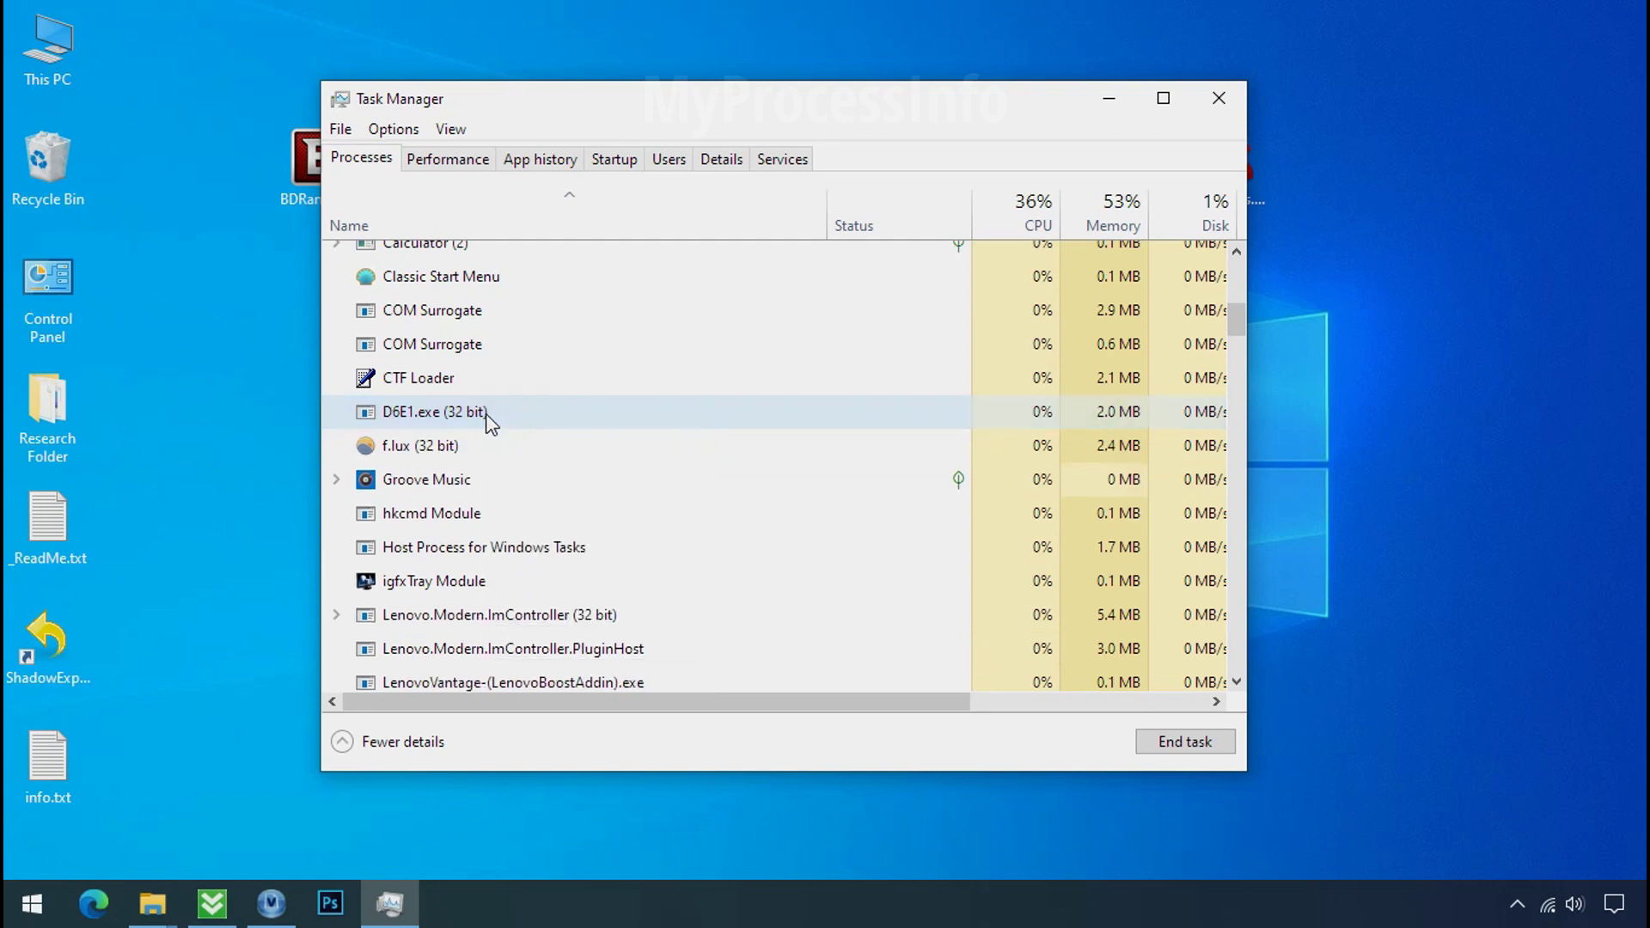
right_click(488, 419)
left_click(516, 427)
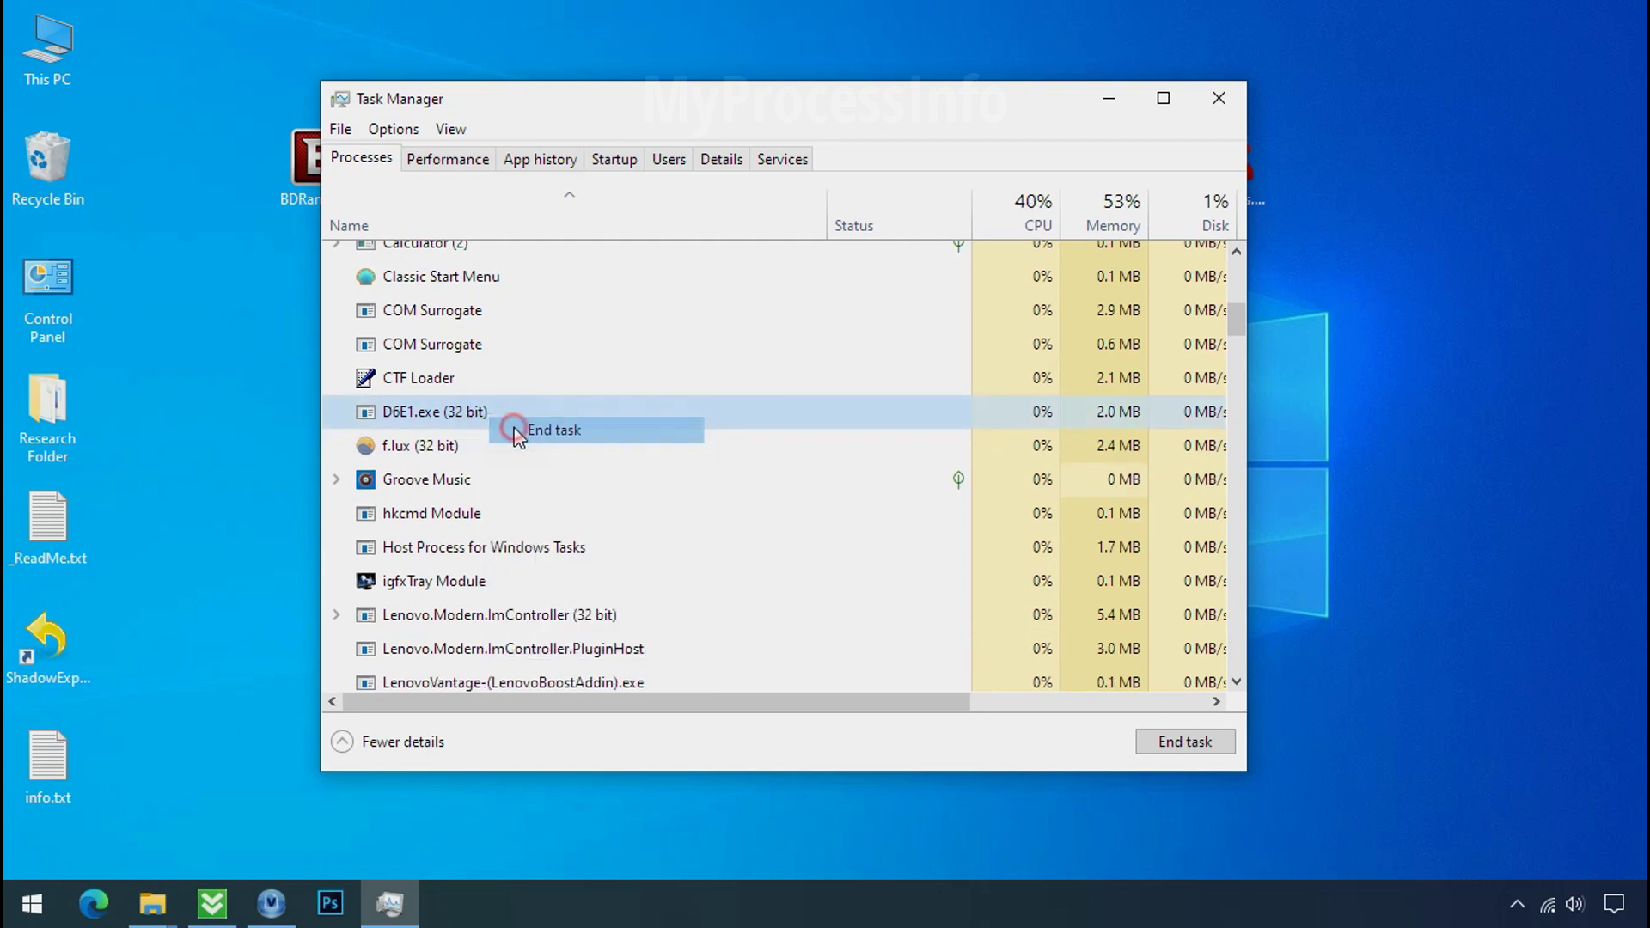
- Disable the D6E1.exe startup entry and close Task Manager
left_click(630, 165)
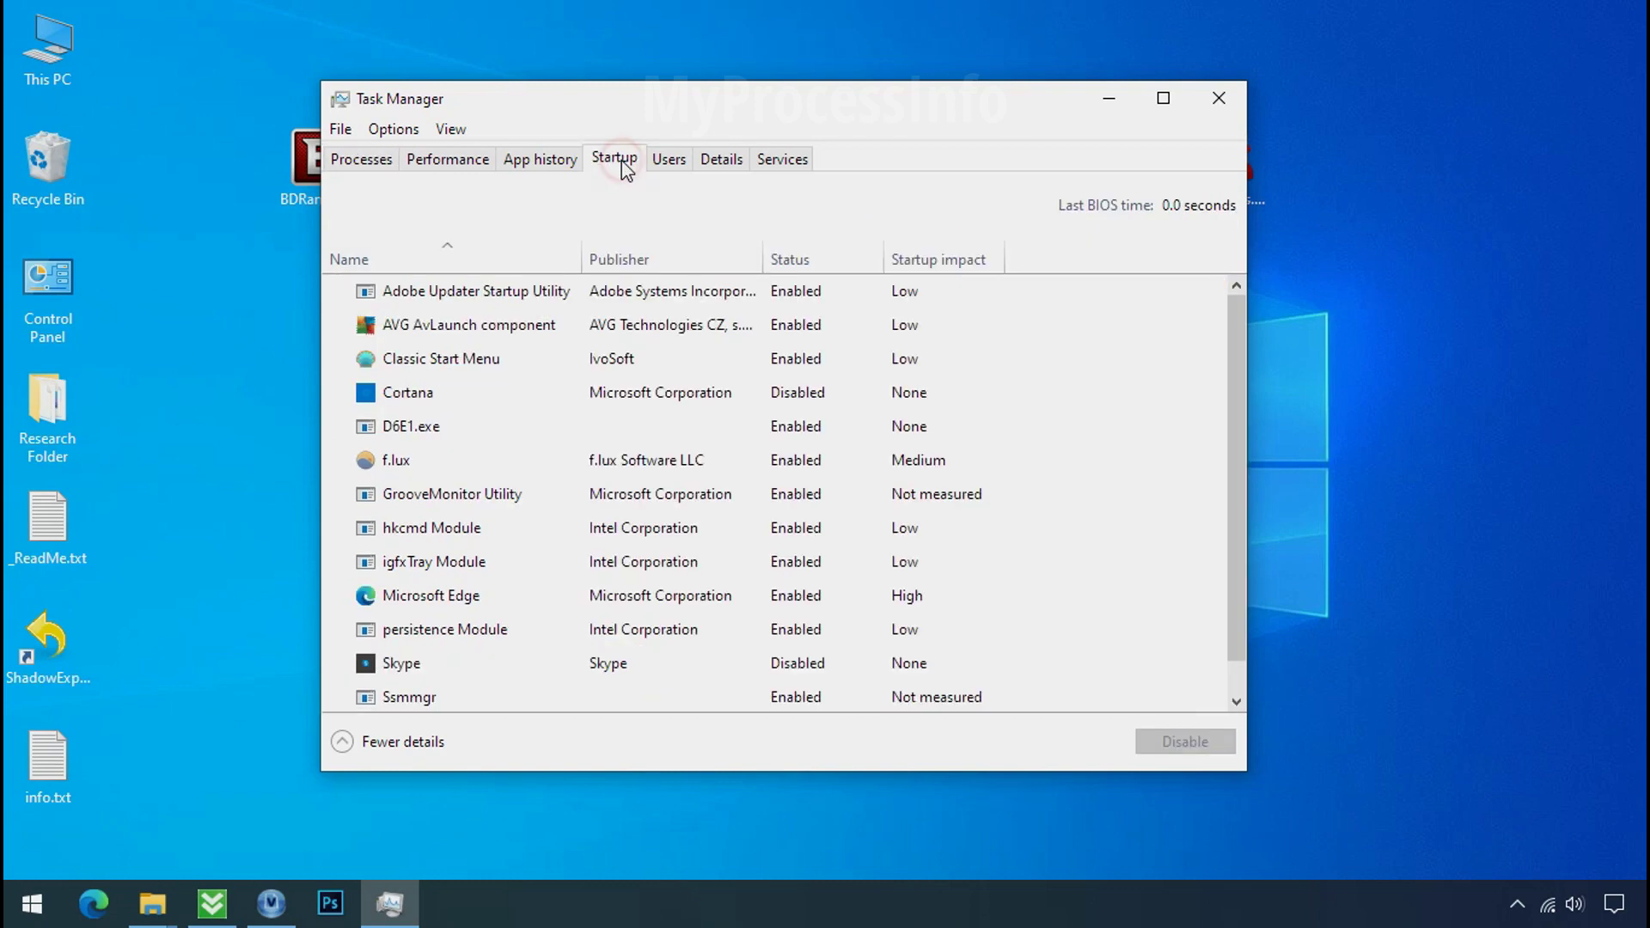
left_click(559, 421)
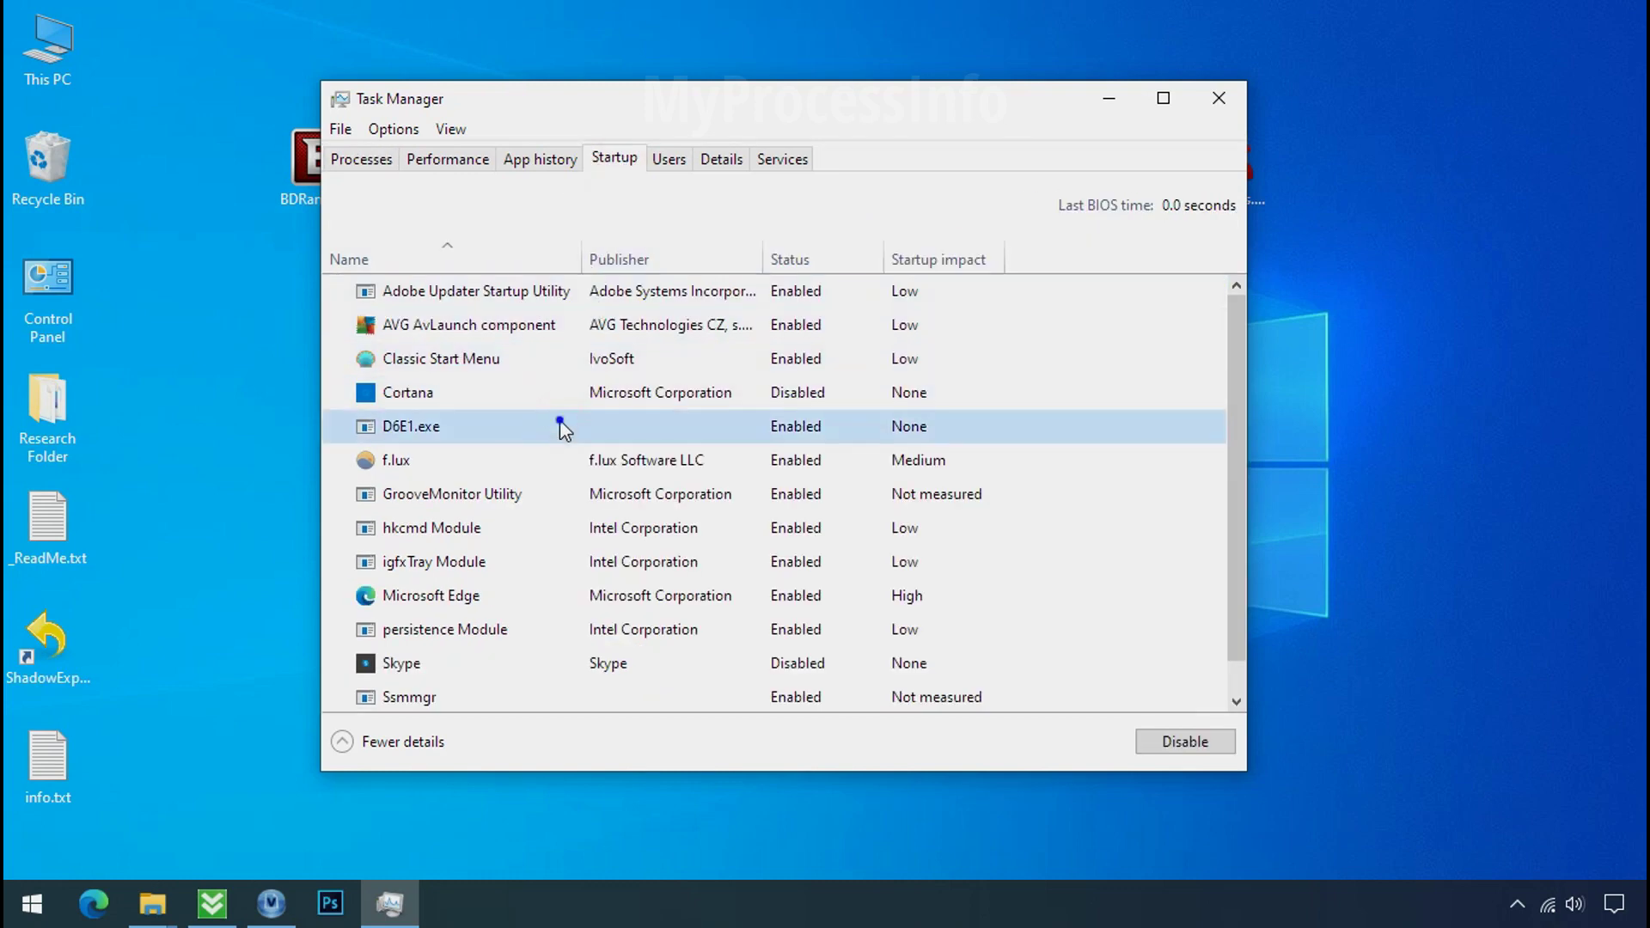
right_click(559, 420)
left_click(579, 434)
left_click(1219, 98)
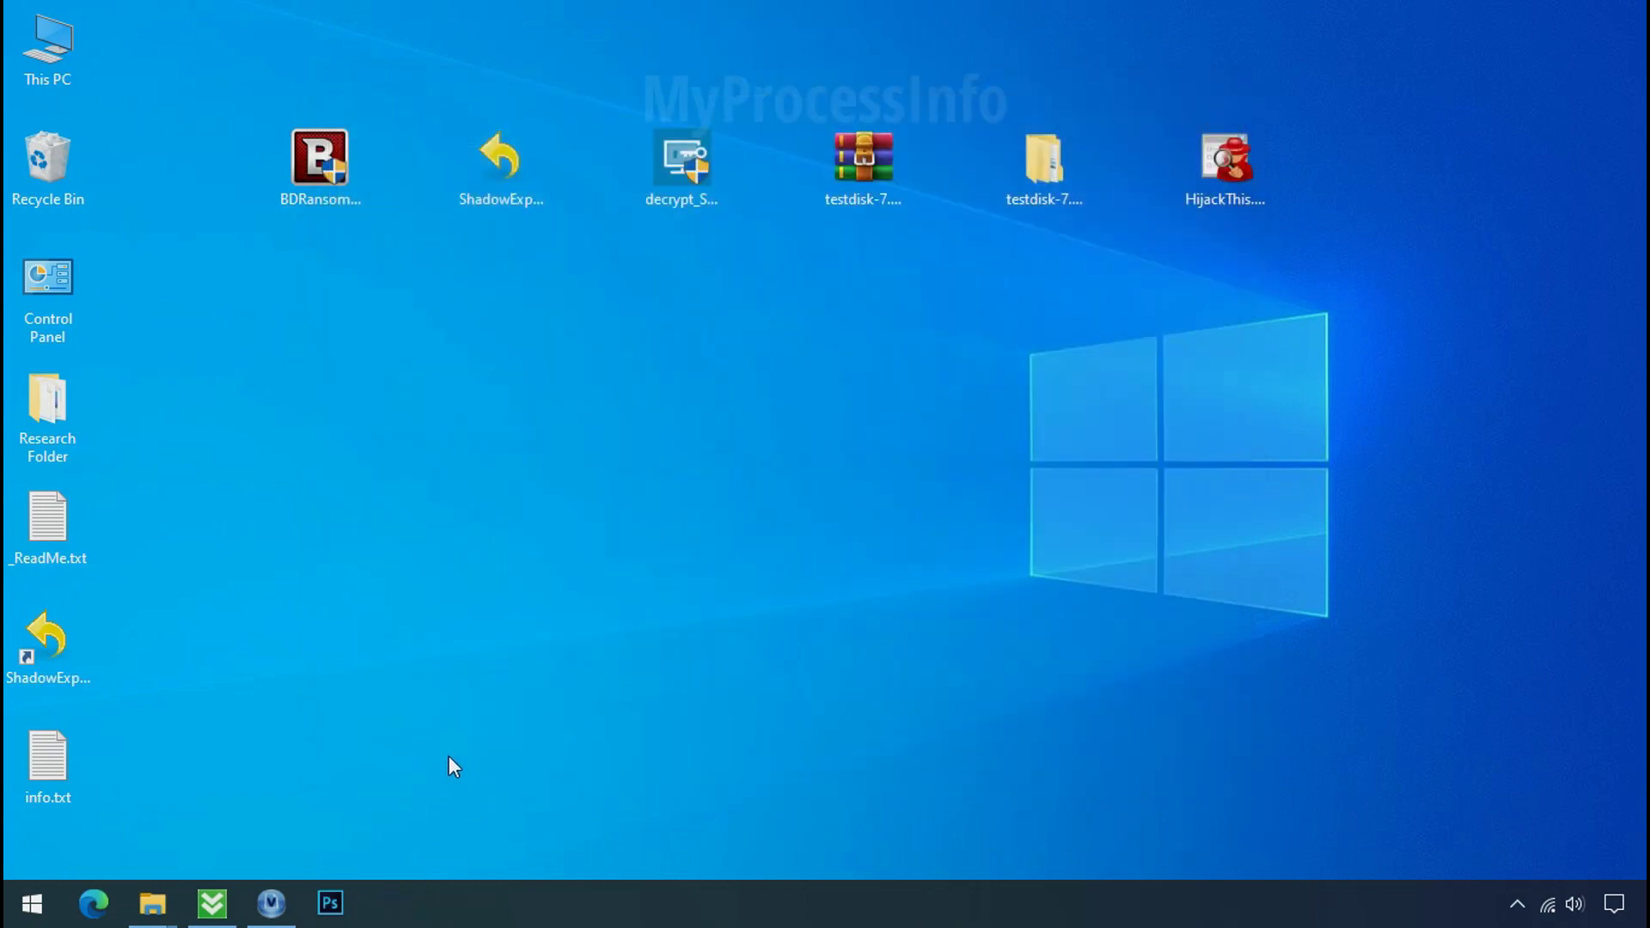
- Return to the D6E1.exe folder and try deleting the file again, which is denied
left_click(151, 894)
left_click(178, 838)
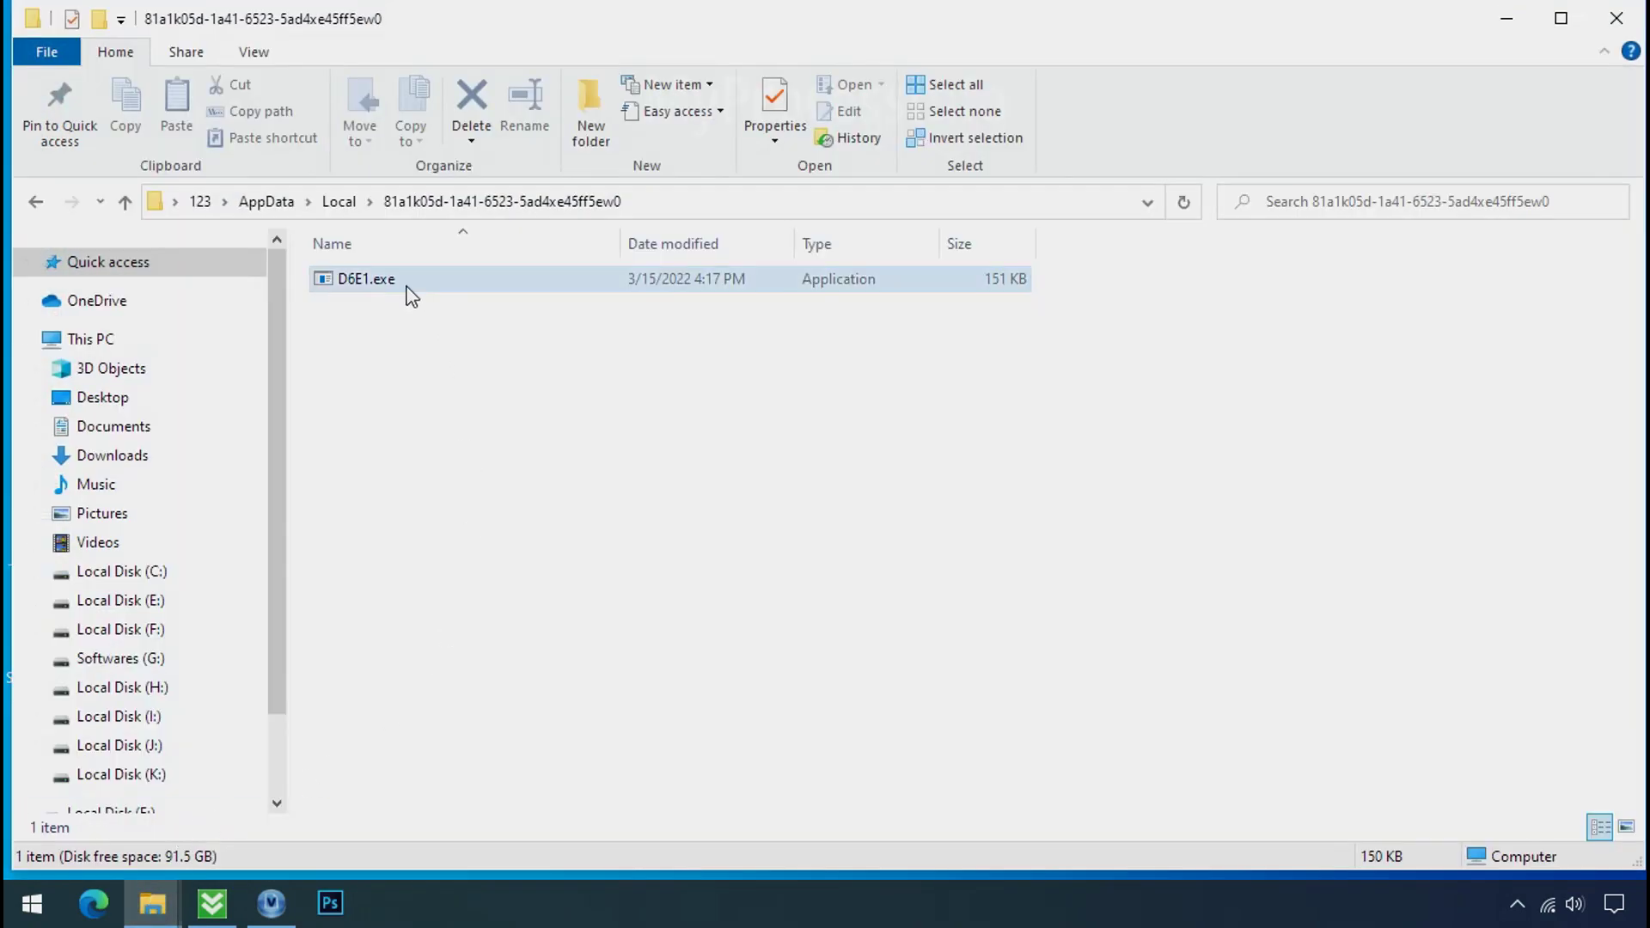
left_click(411, 295)
right_click(469, 297)
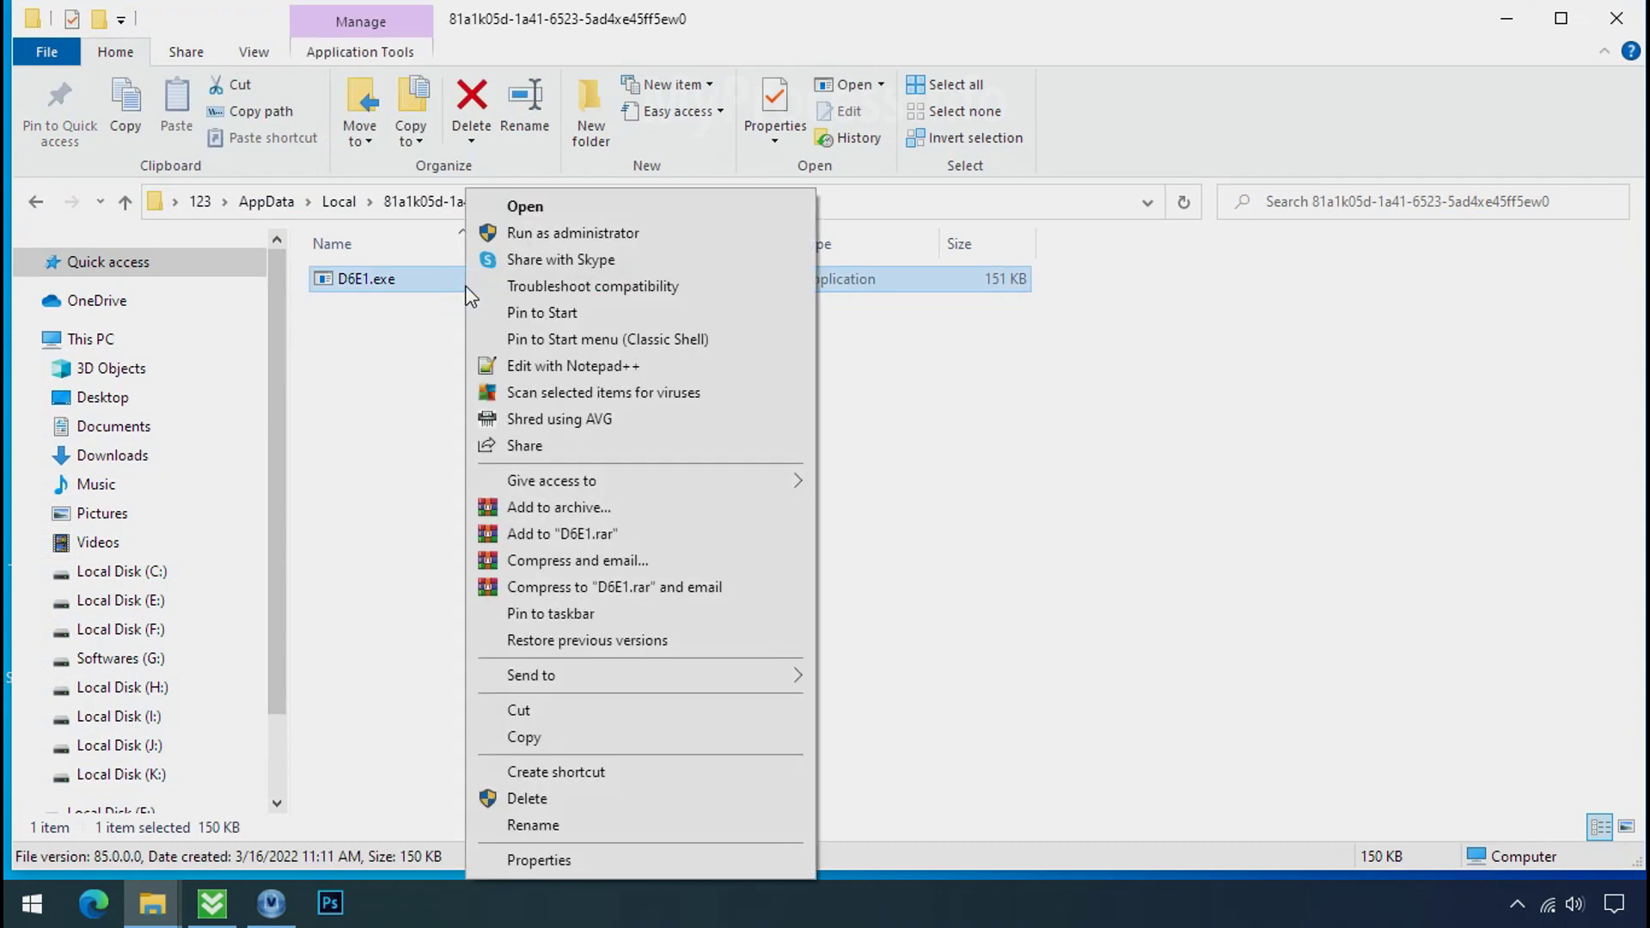
left_click(533, 800)
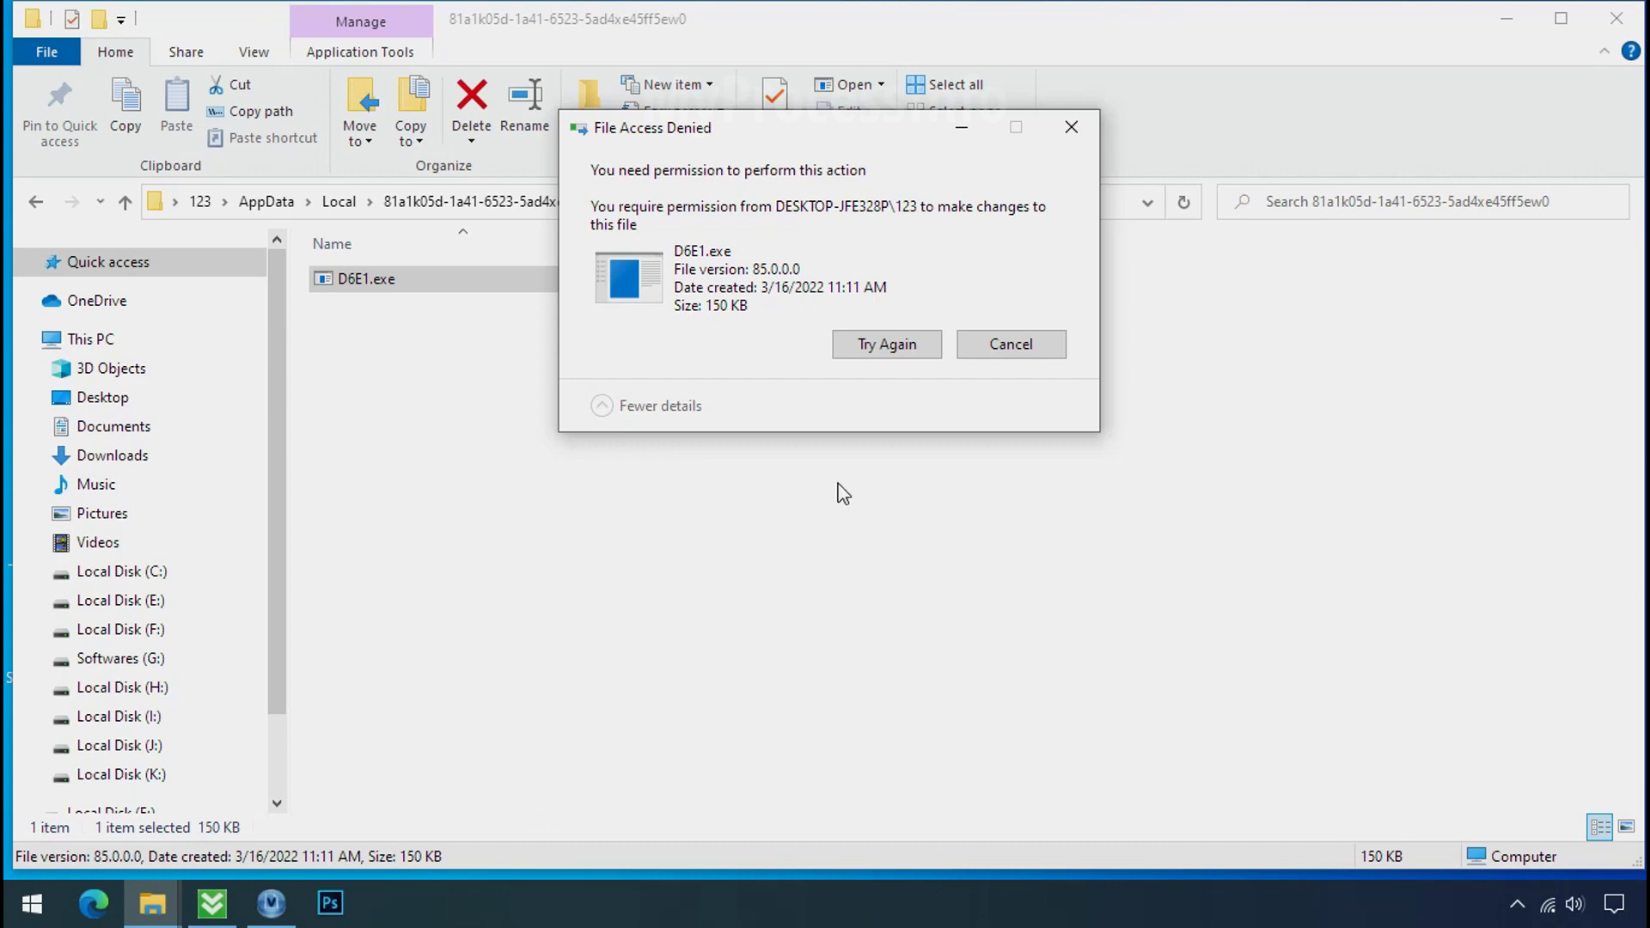
left_click(891, 349)
left_click(891, 349)
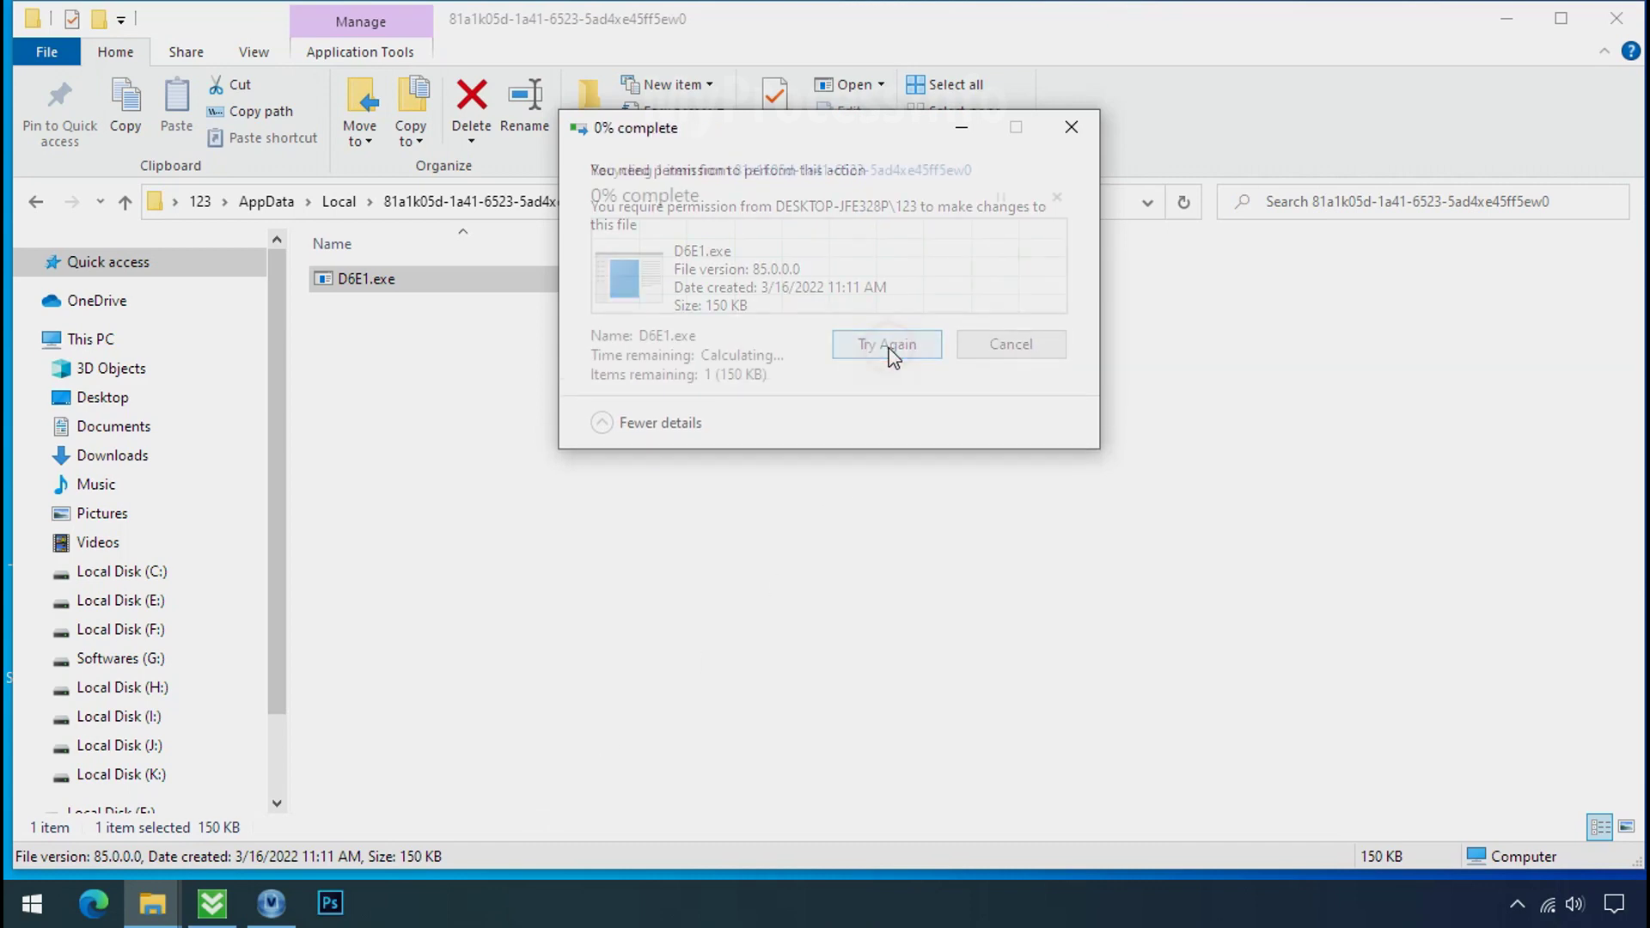
- Dismiss the denial and open D6E1.exe's Advanced Security settings
left_click(1069, 129)
right_click(636, 290)
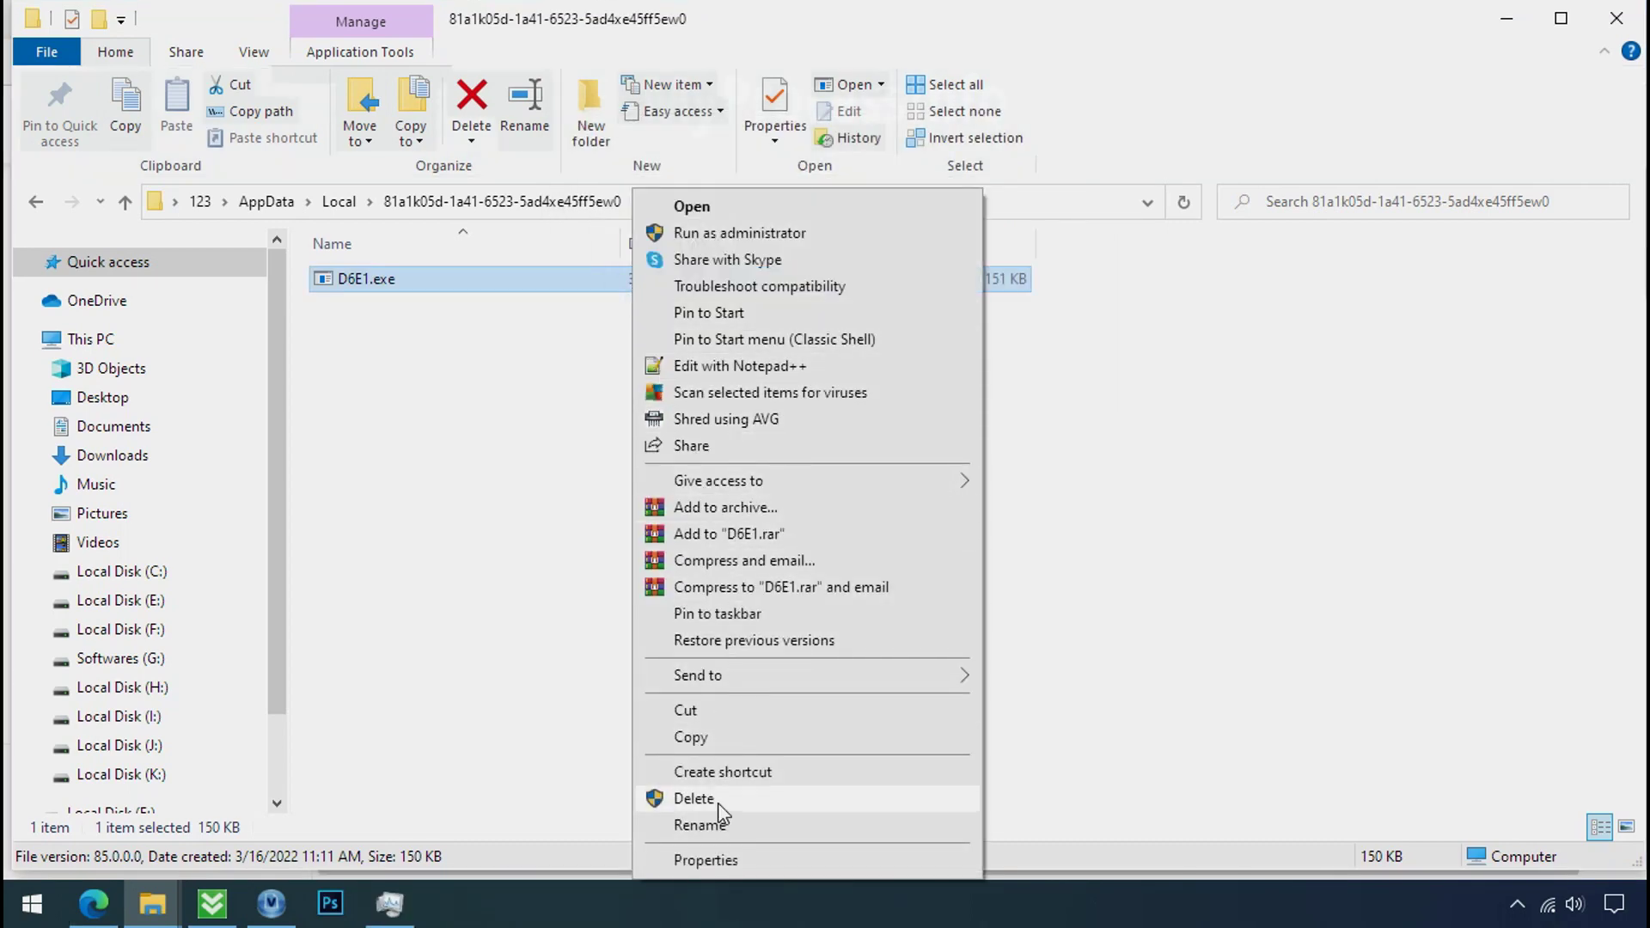
left_click(708, 863)
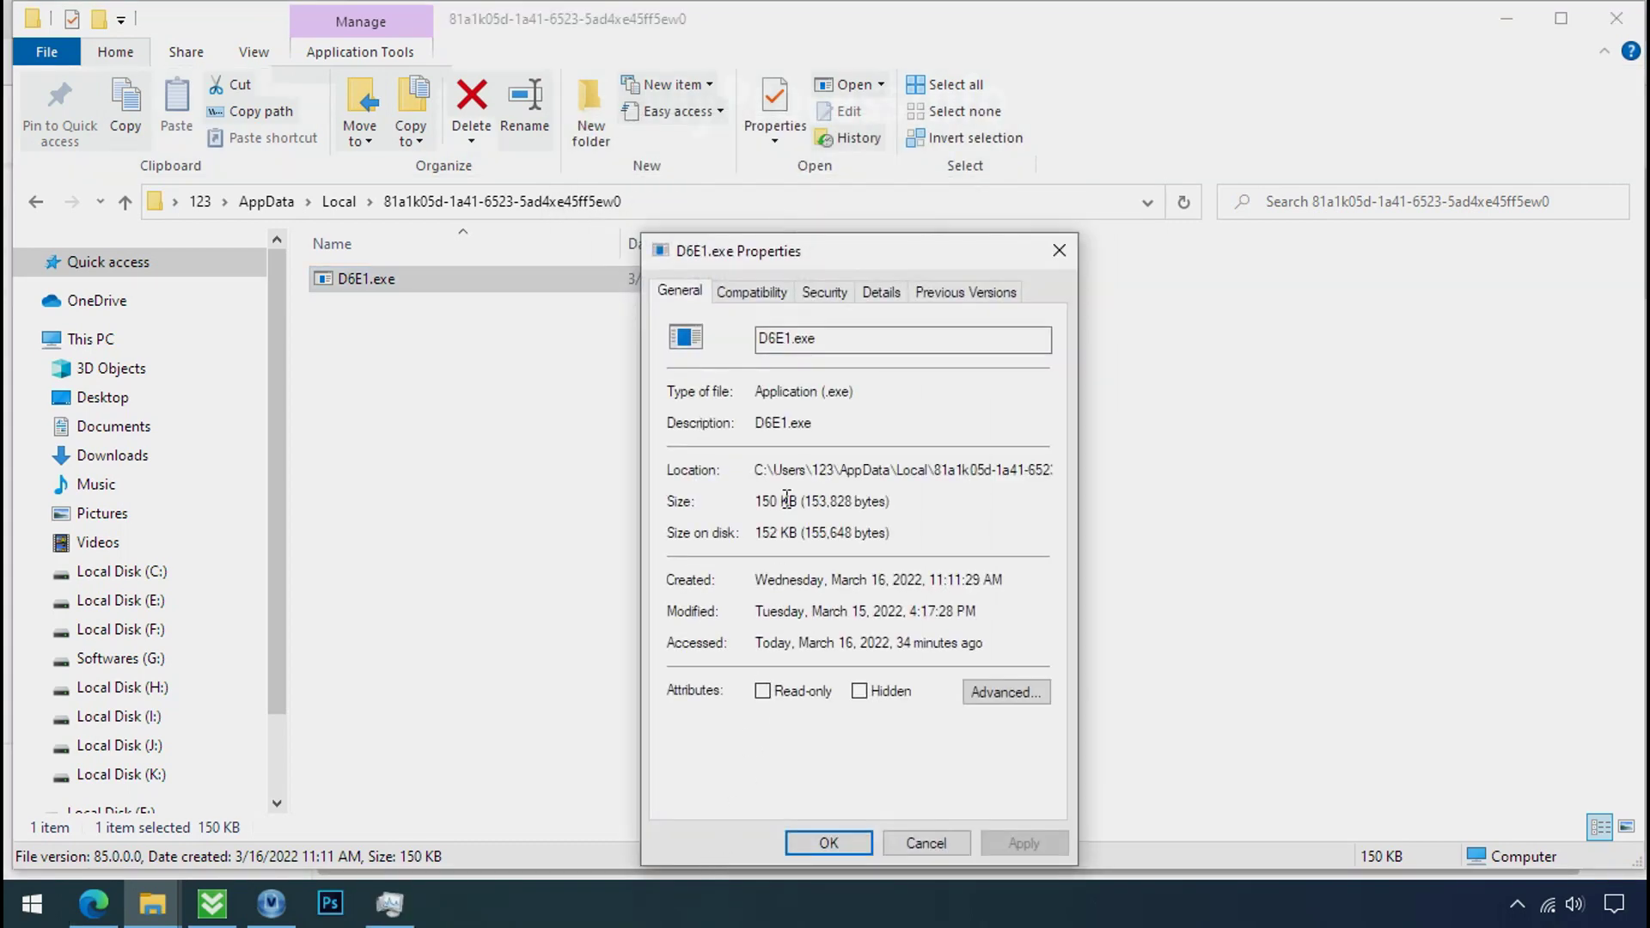
left_click(818, 296)
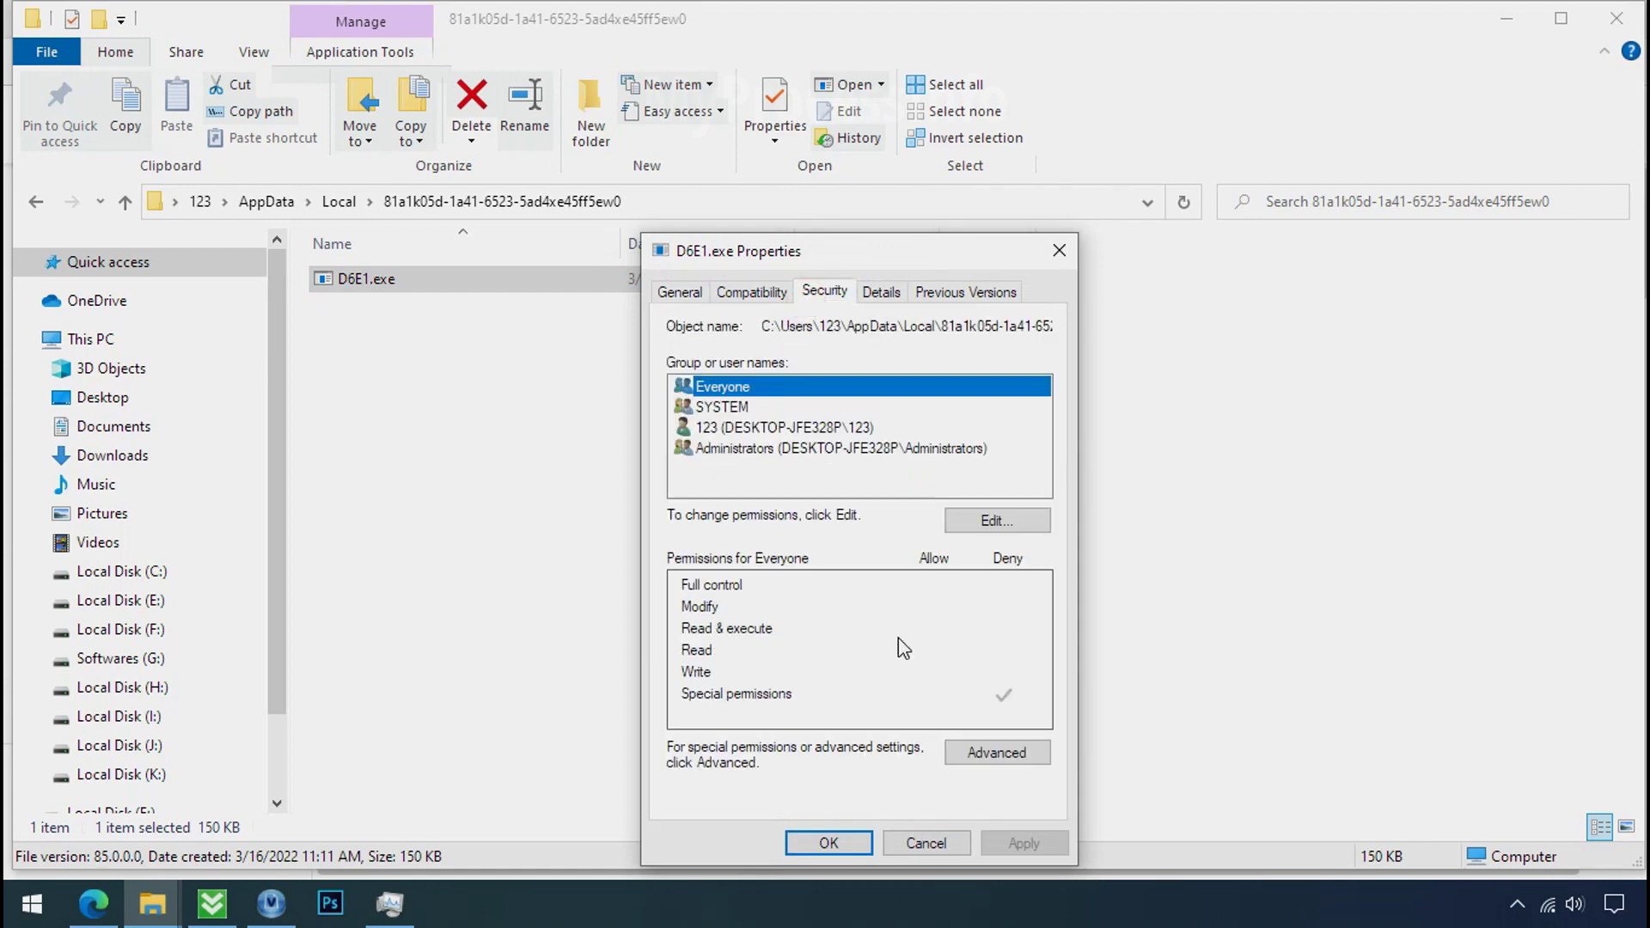
left_click(985, 768)
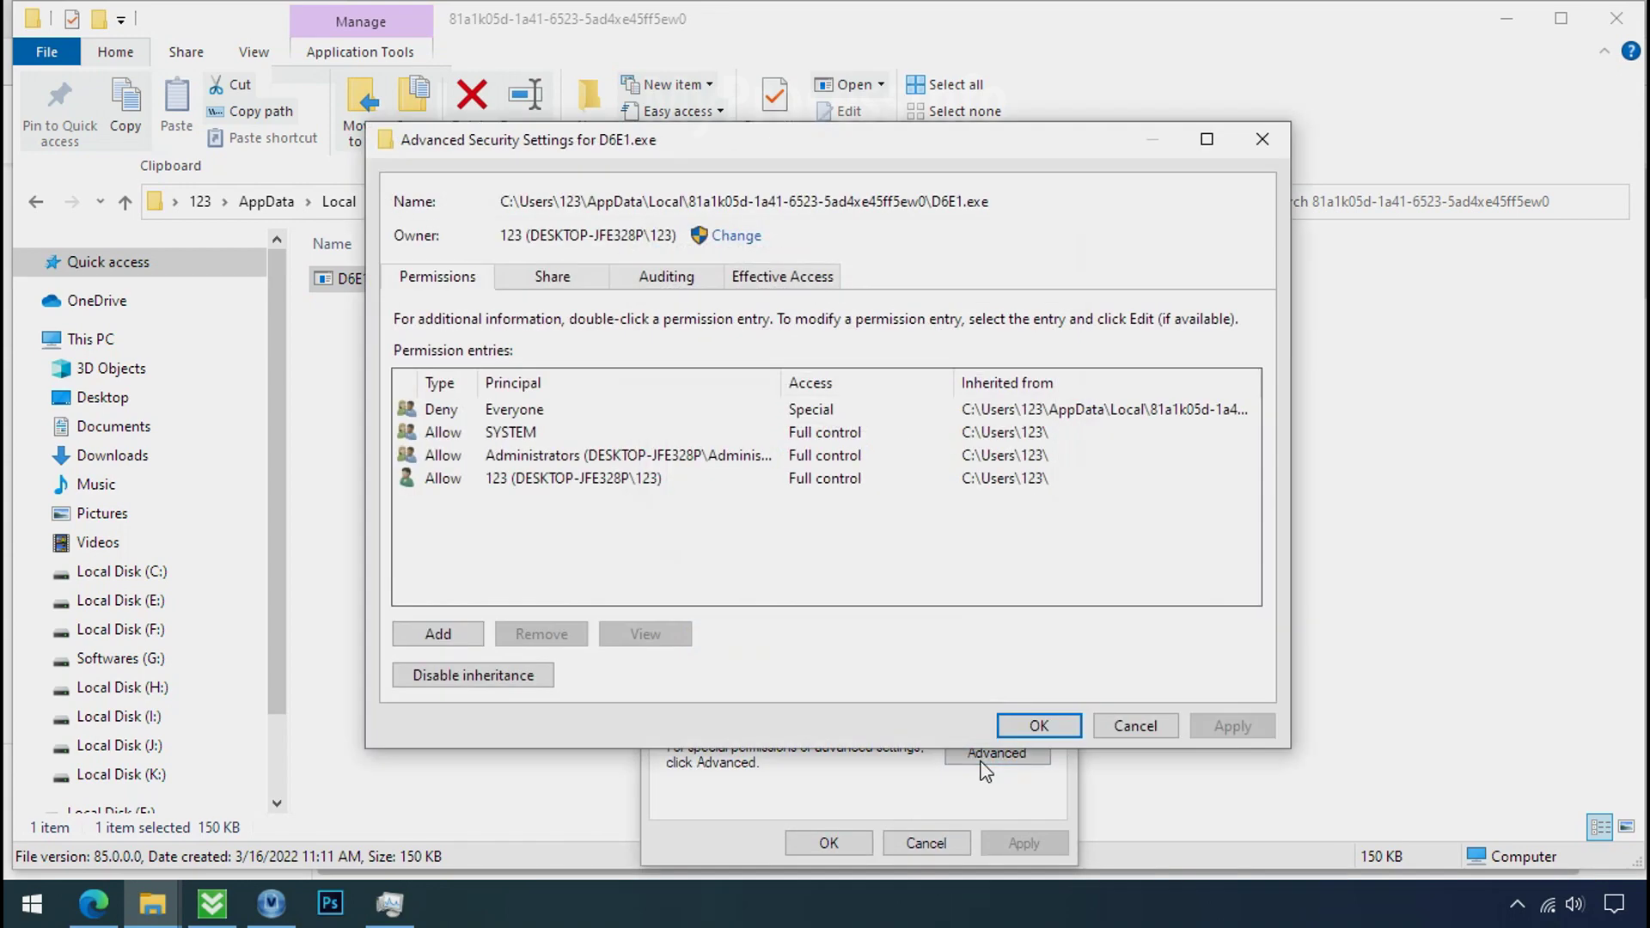
- Disable inheritance keeping explicit entries, remove the Deny Everyone rule, and apply
left_click(536, 411)
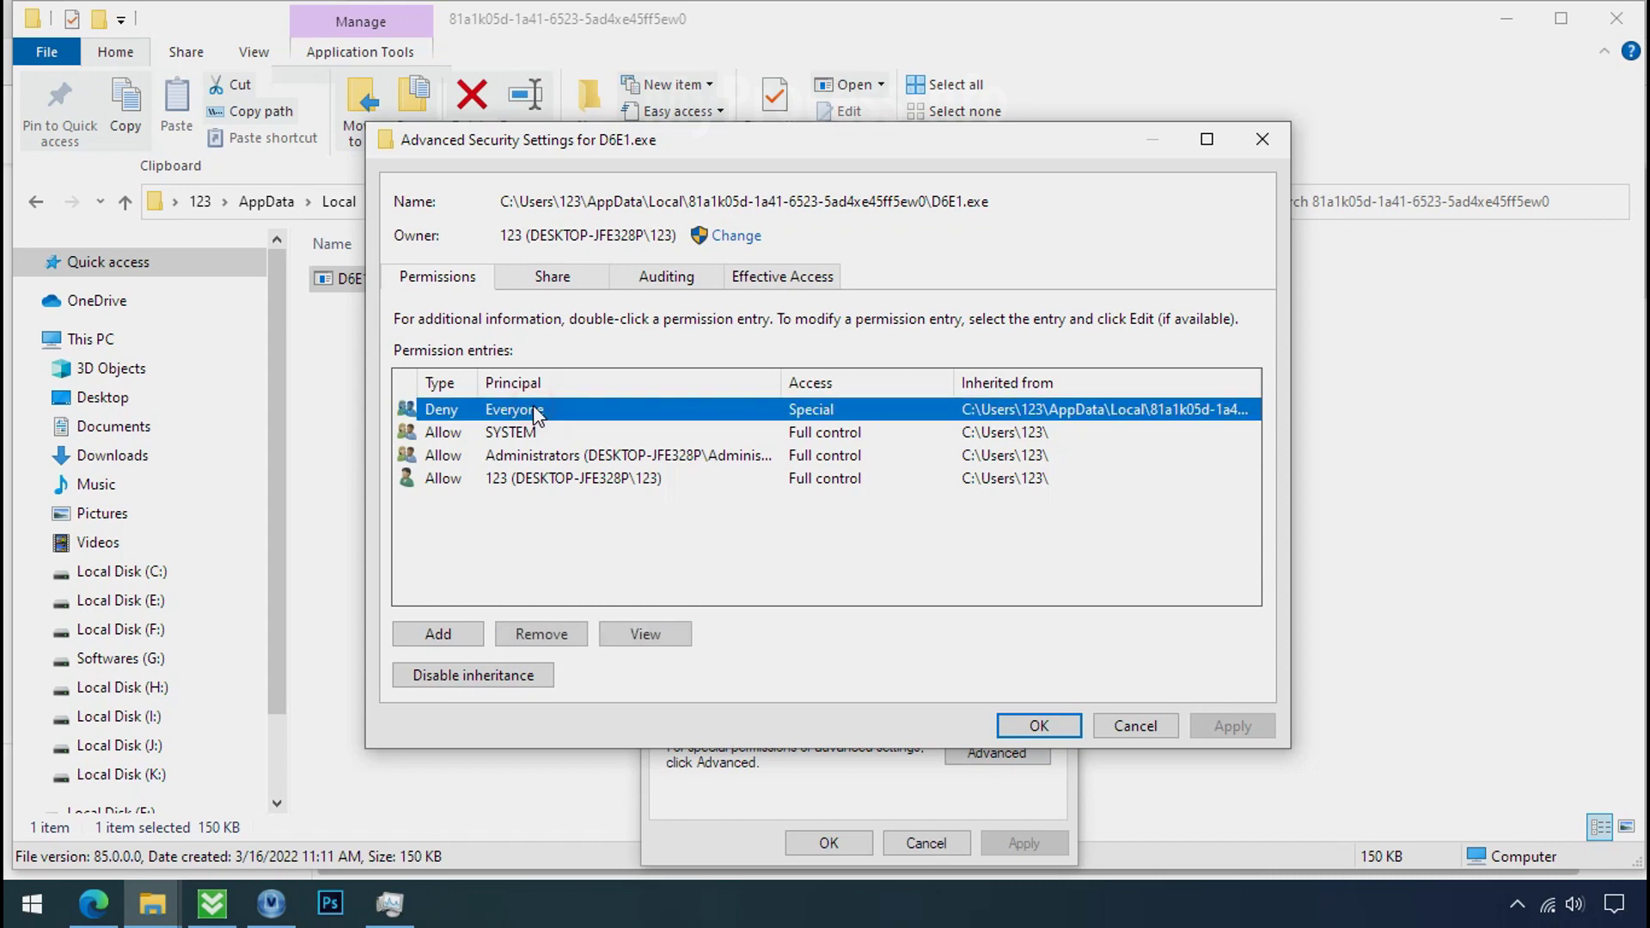
left_click(477, 677)
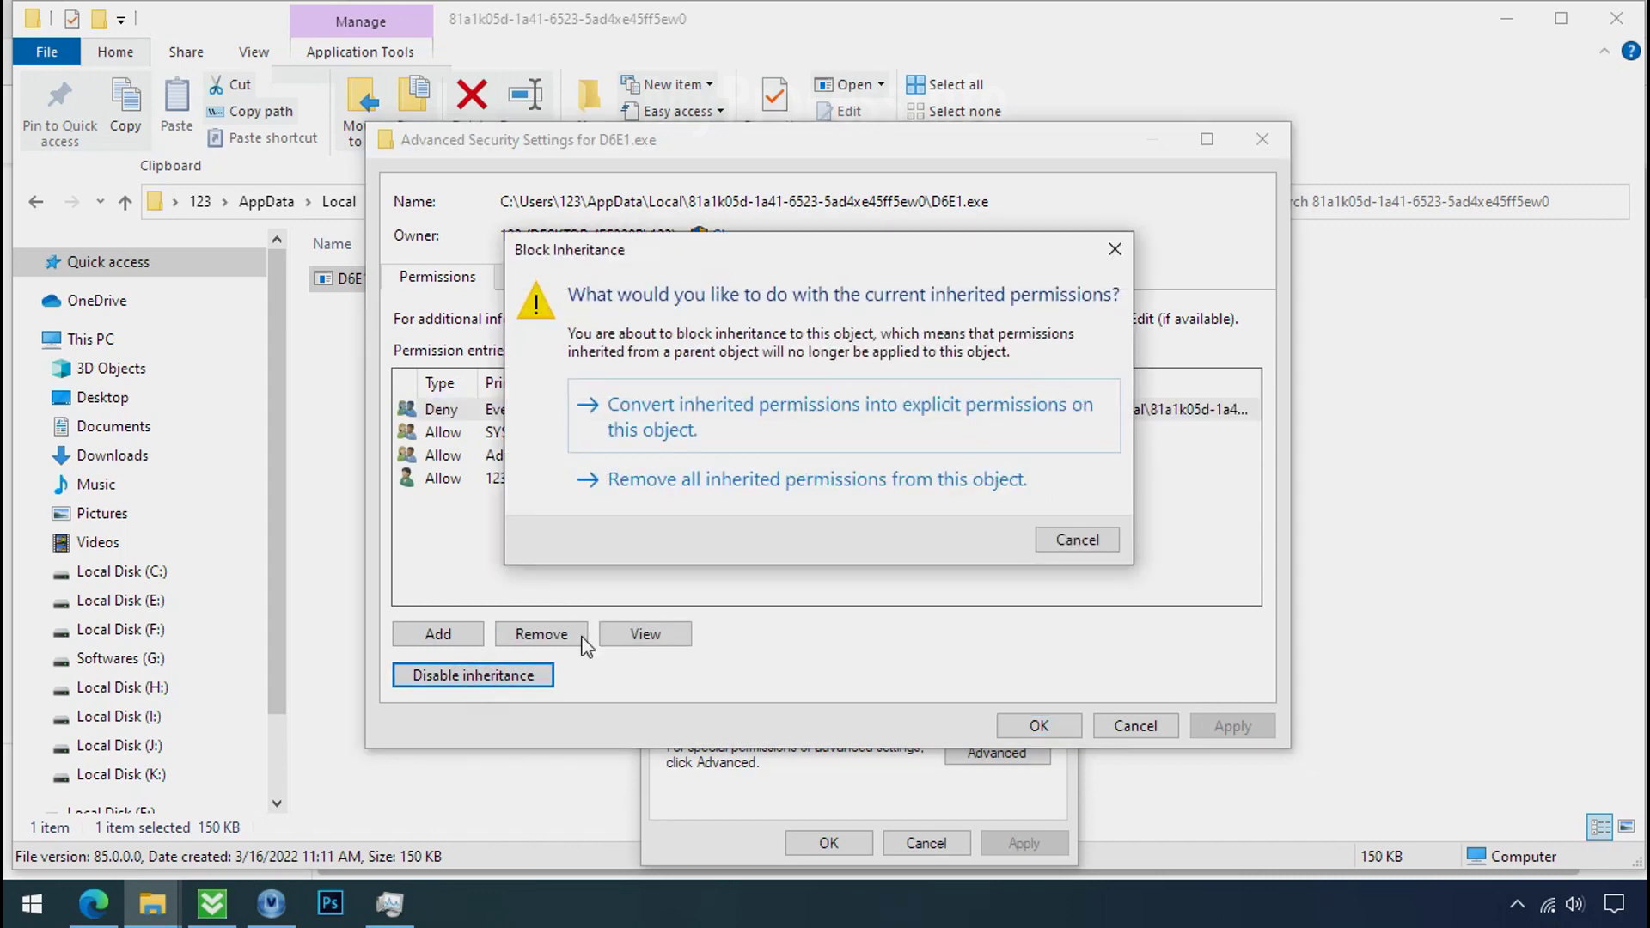
left_click(744, 429)
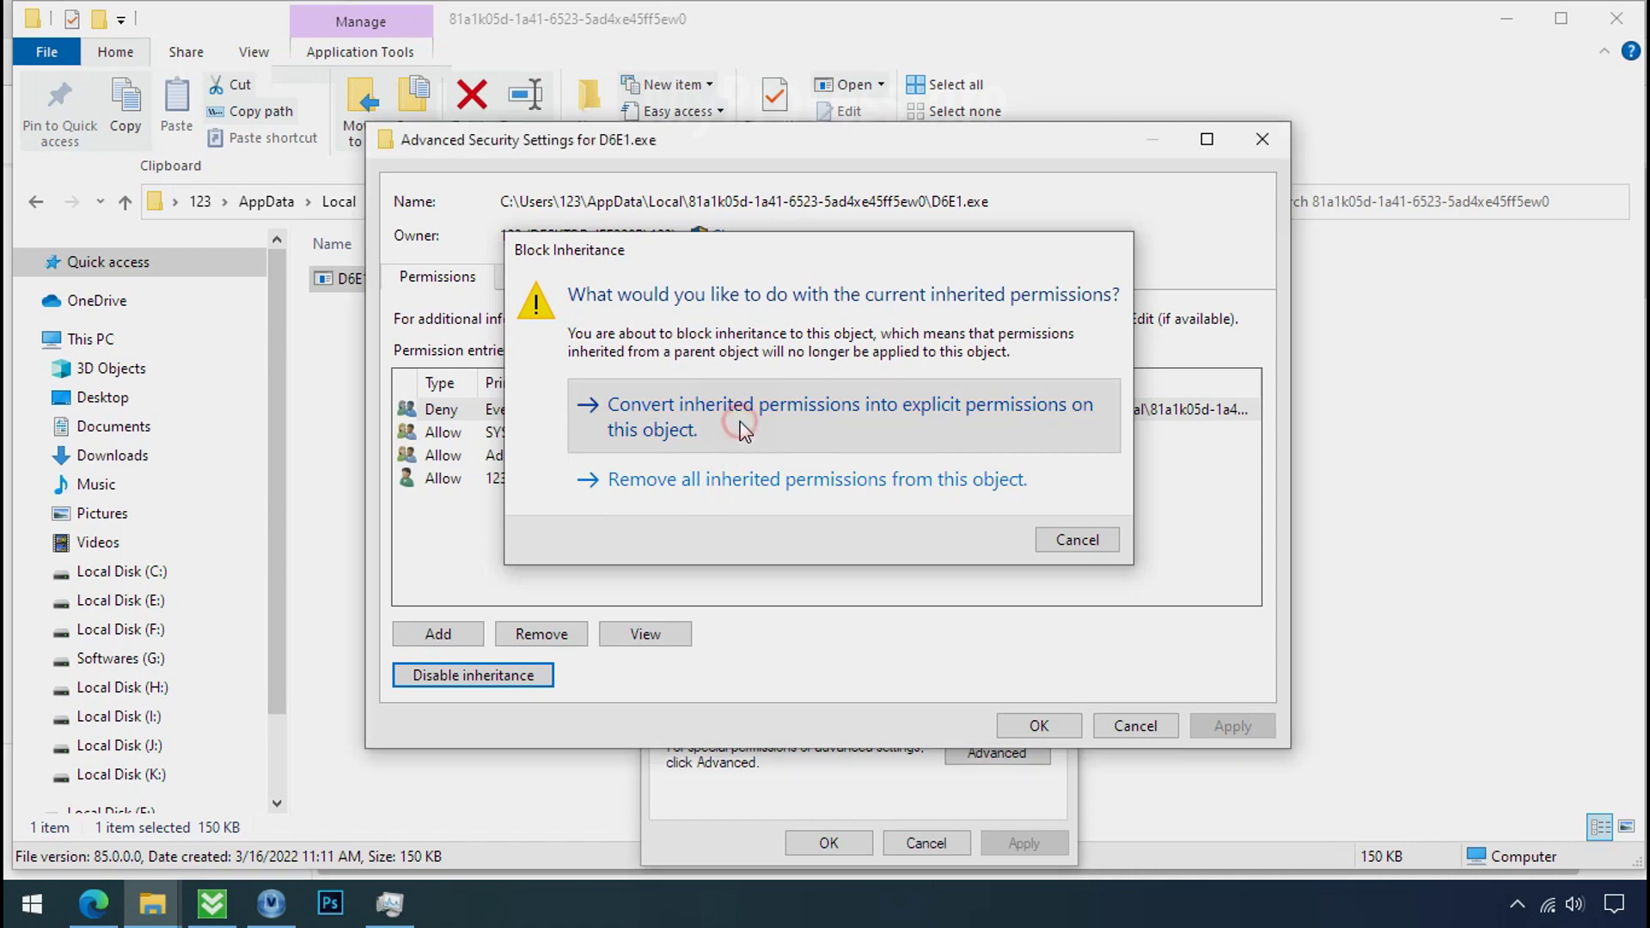
left_click(718, 411)
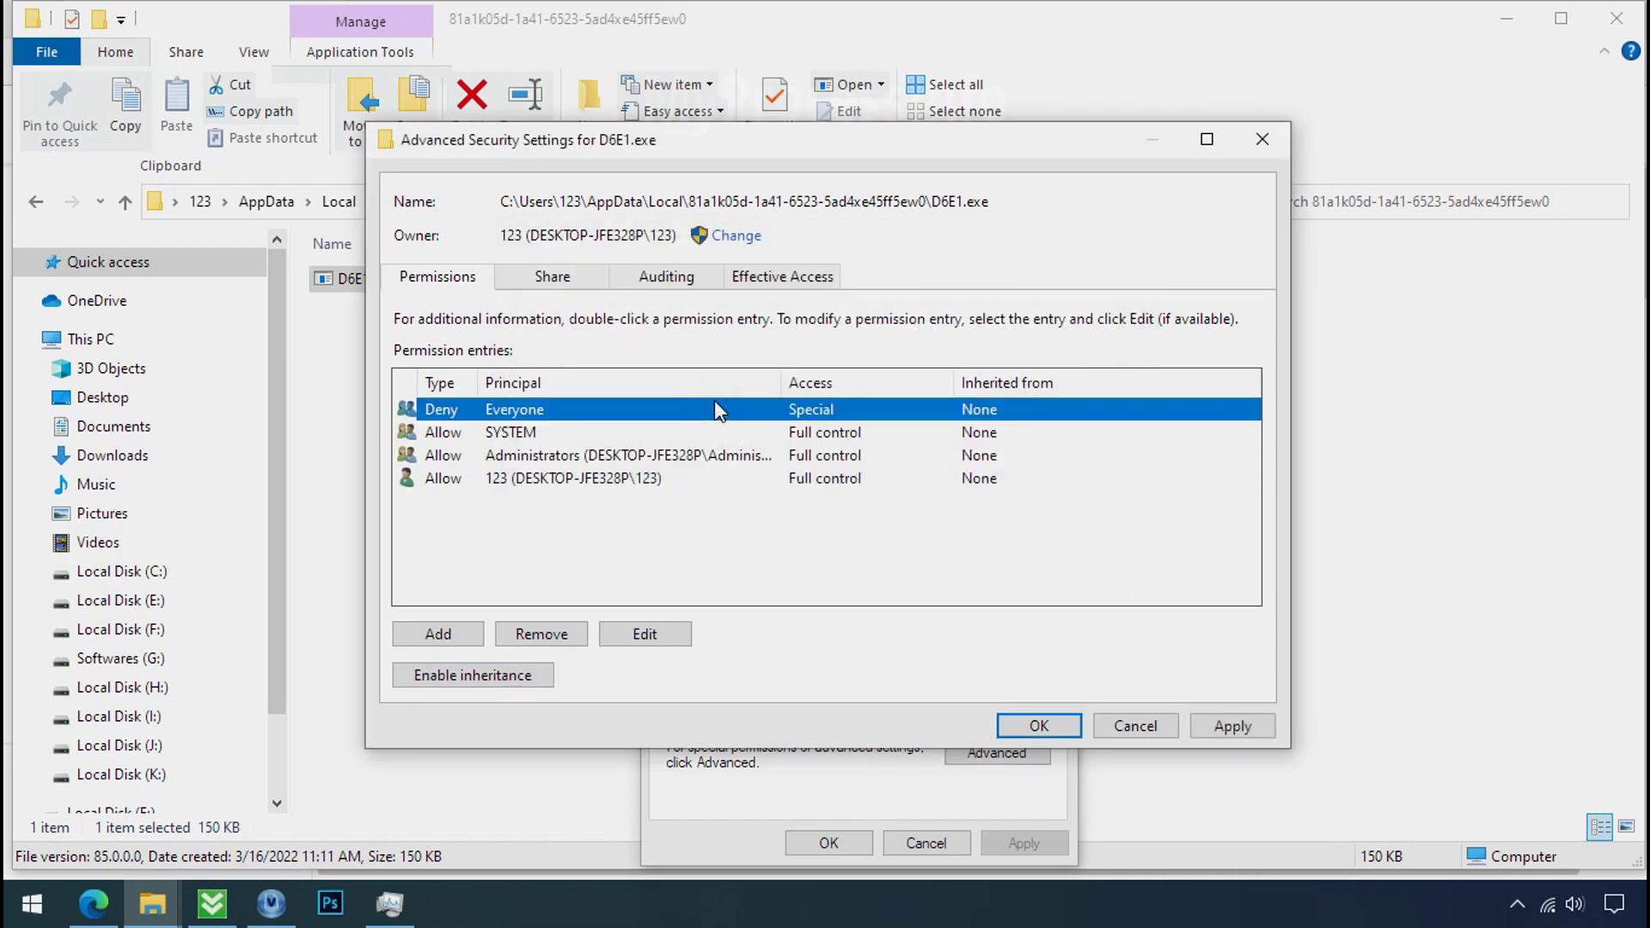
left_click(541, 636)
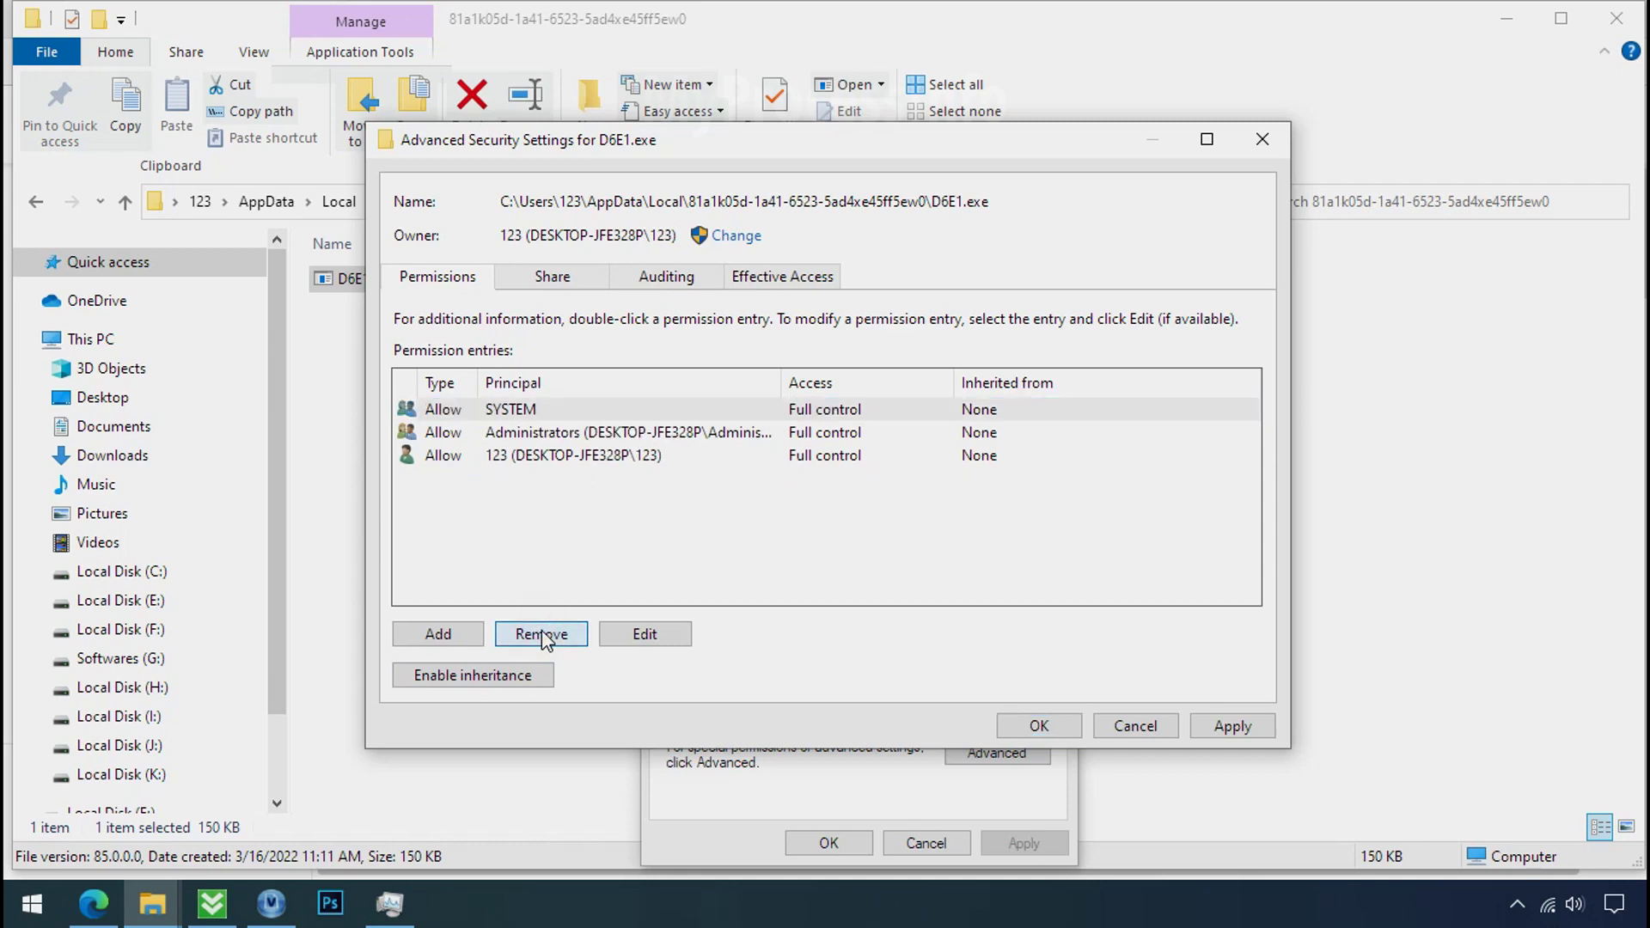
left_click(1232, 726)
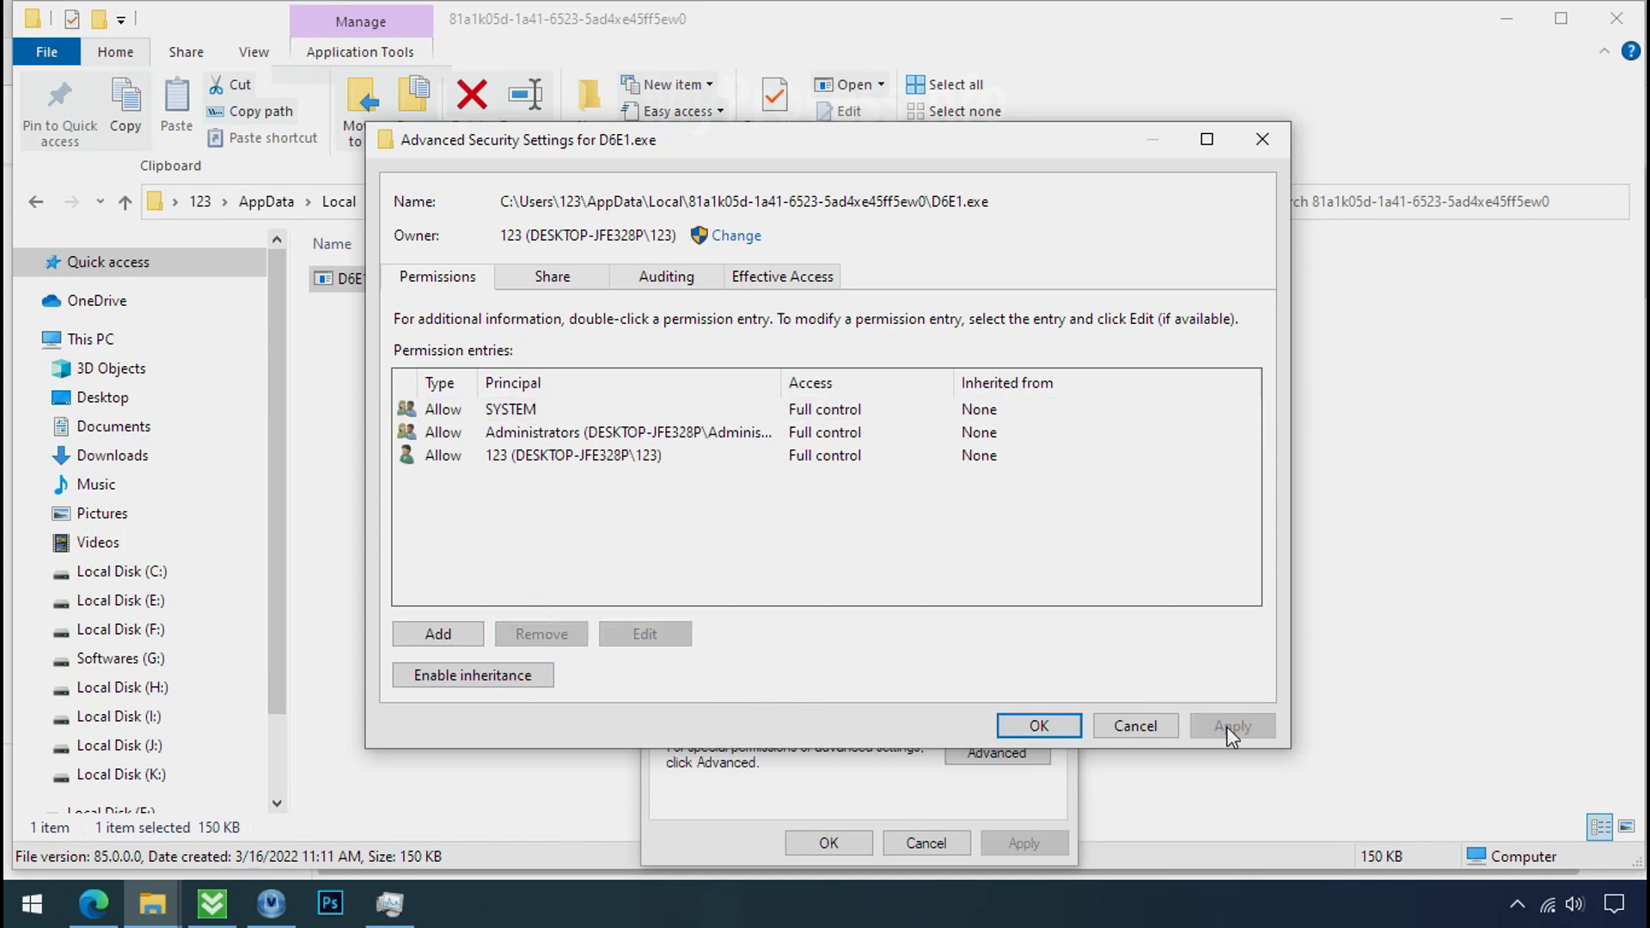
left_click(1066, 729)
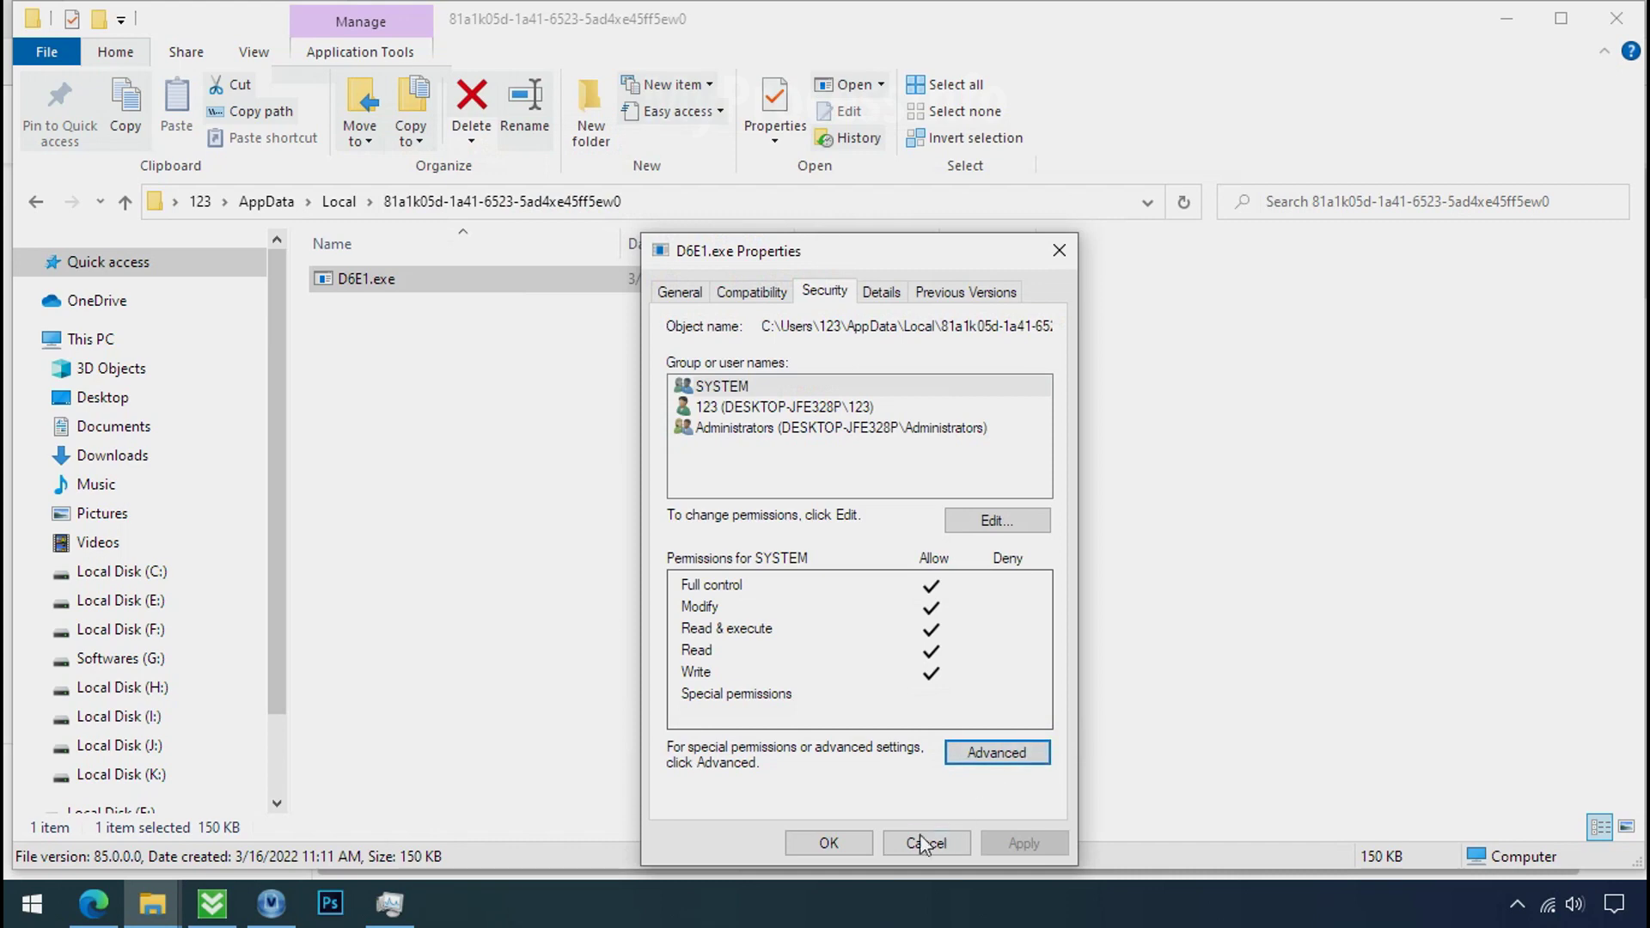
- Close the Properties dialog and delete D6E1.exe from its AppData folder
left_click(838, 844)
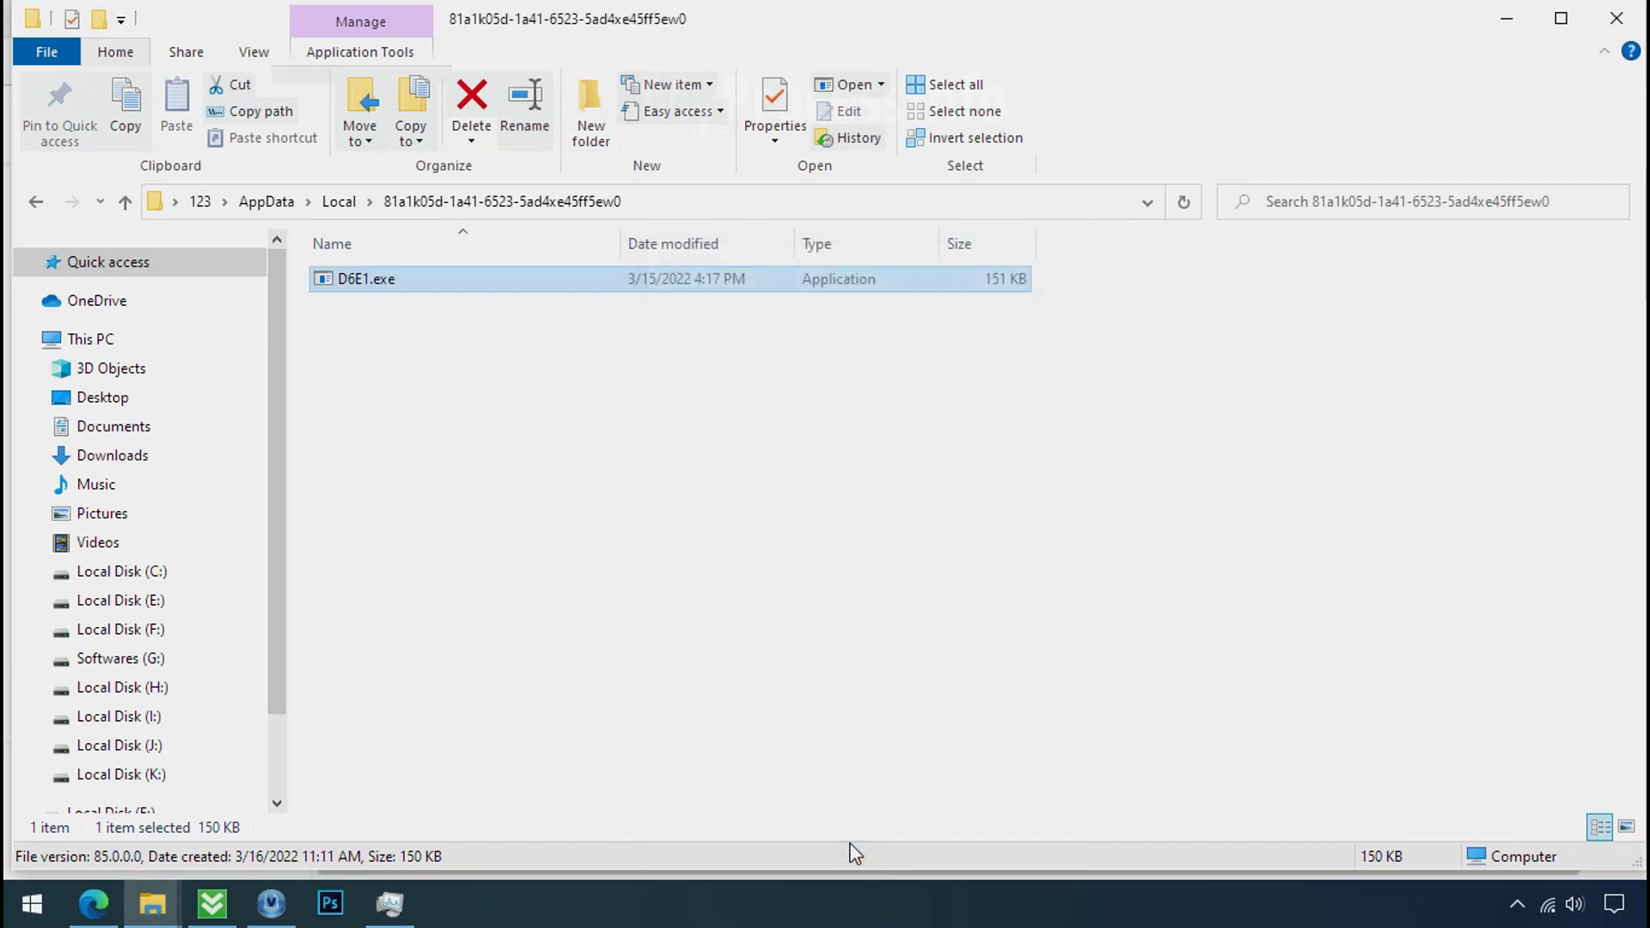
right_click(398, 289)
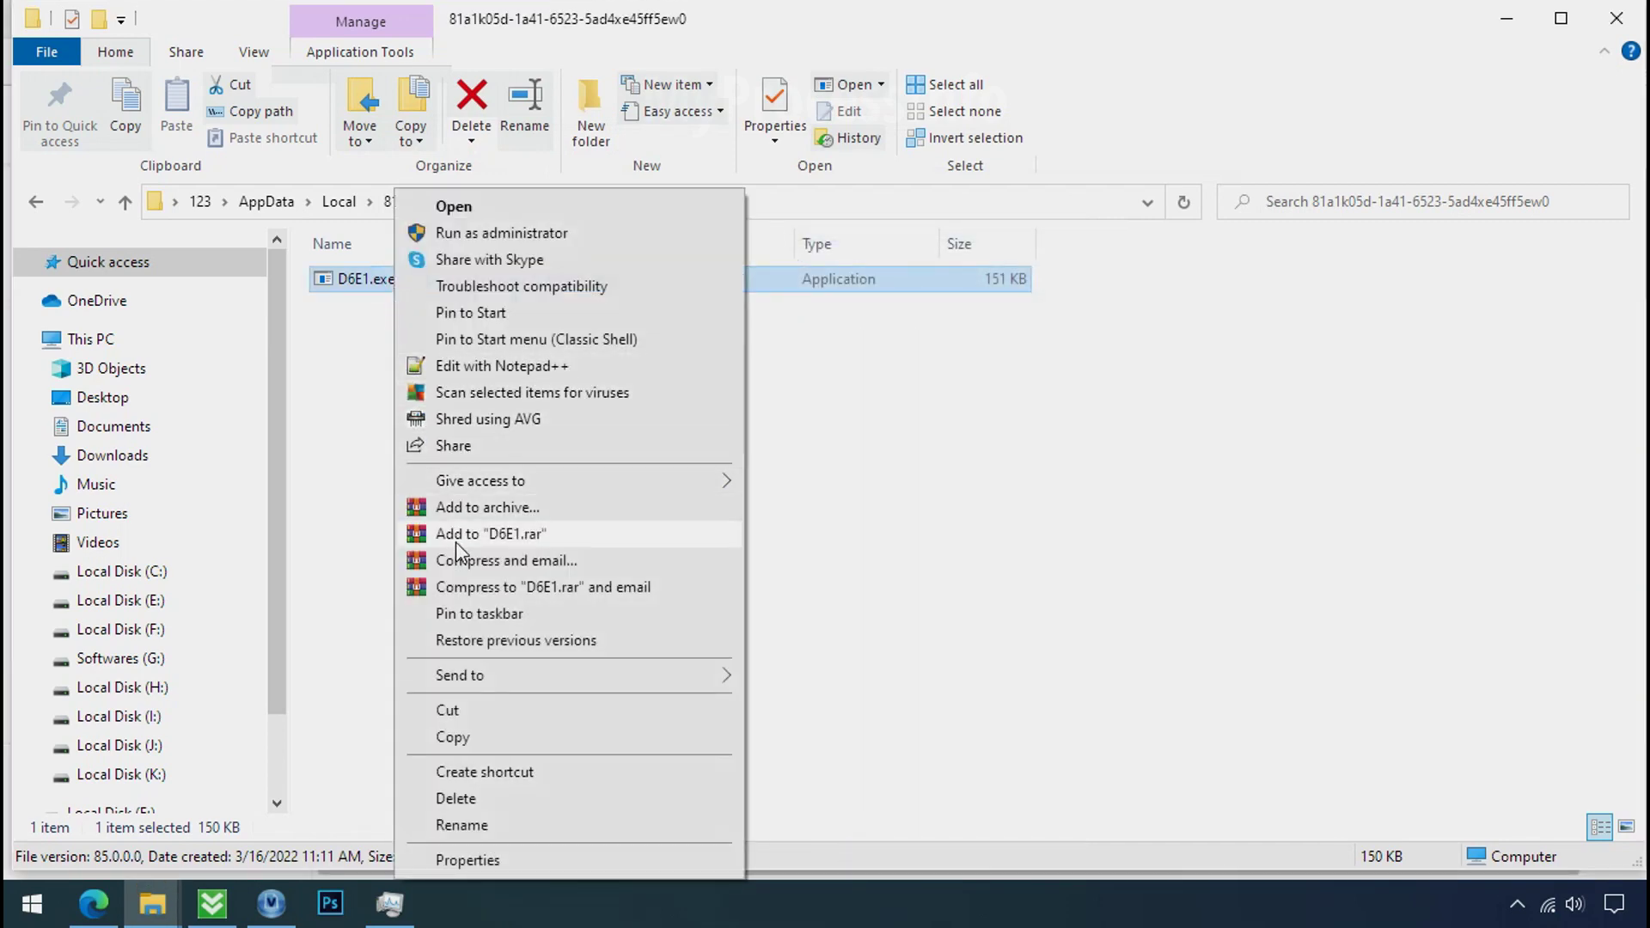
left_click(502, 803)
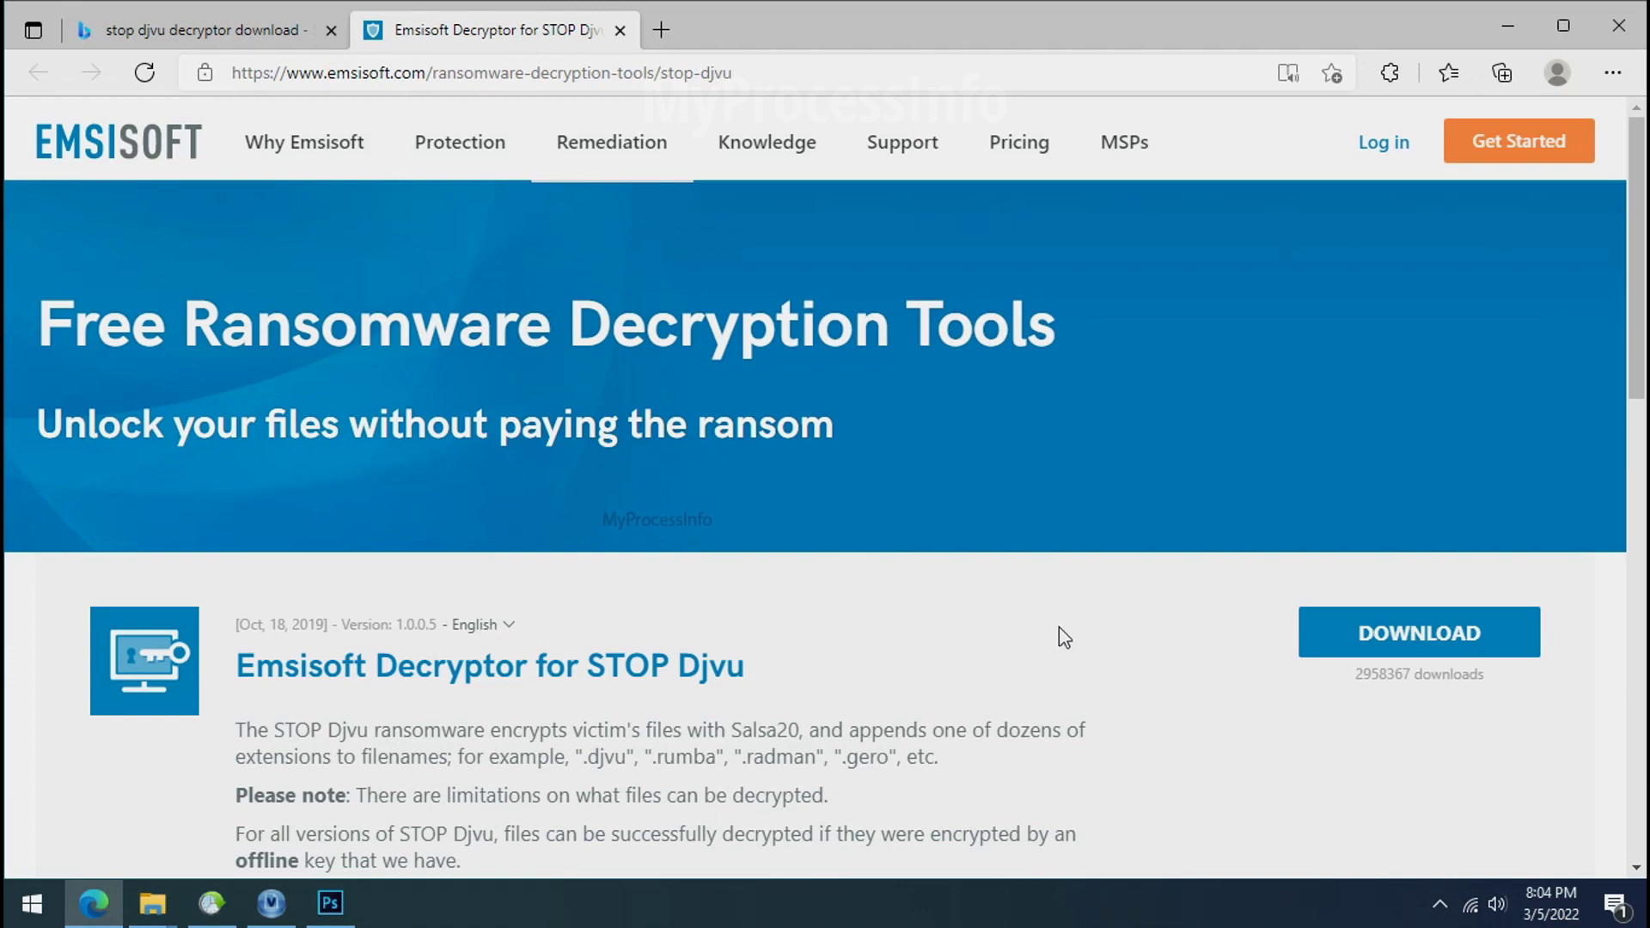
- Get decrypt_STOPDjvu.exe from the Emsisoft STOP Djvu page and close Edge
scroll(1059, 627, "down", 2)
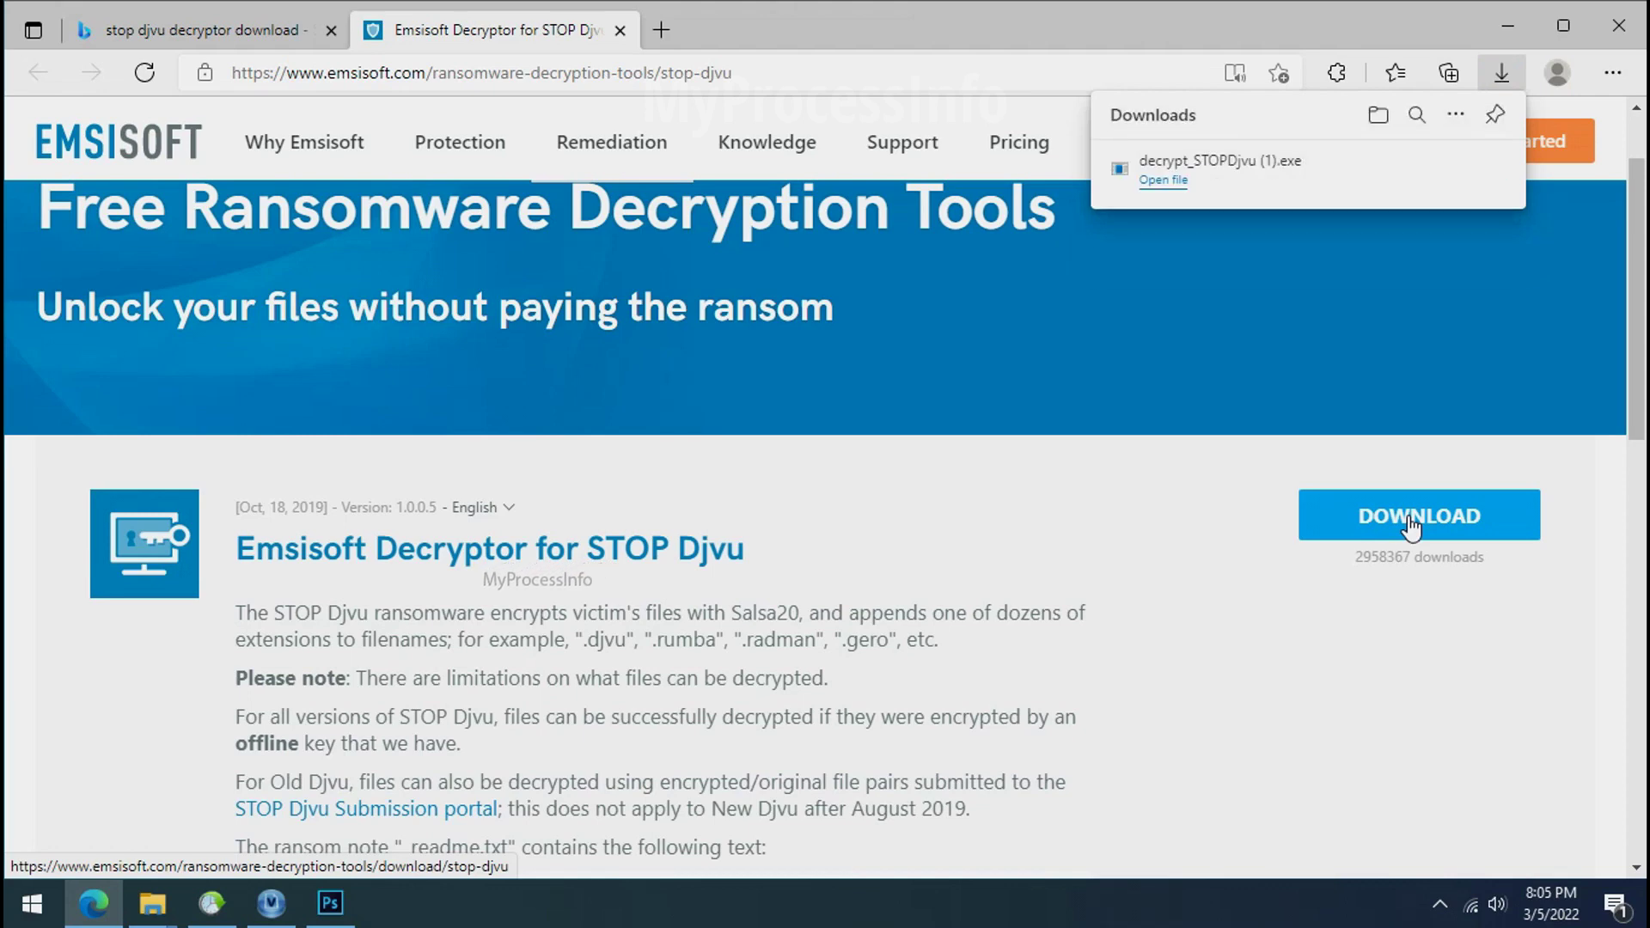
left_click(1612, 35)
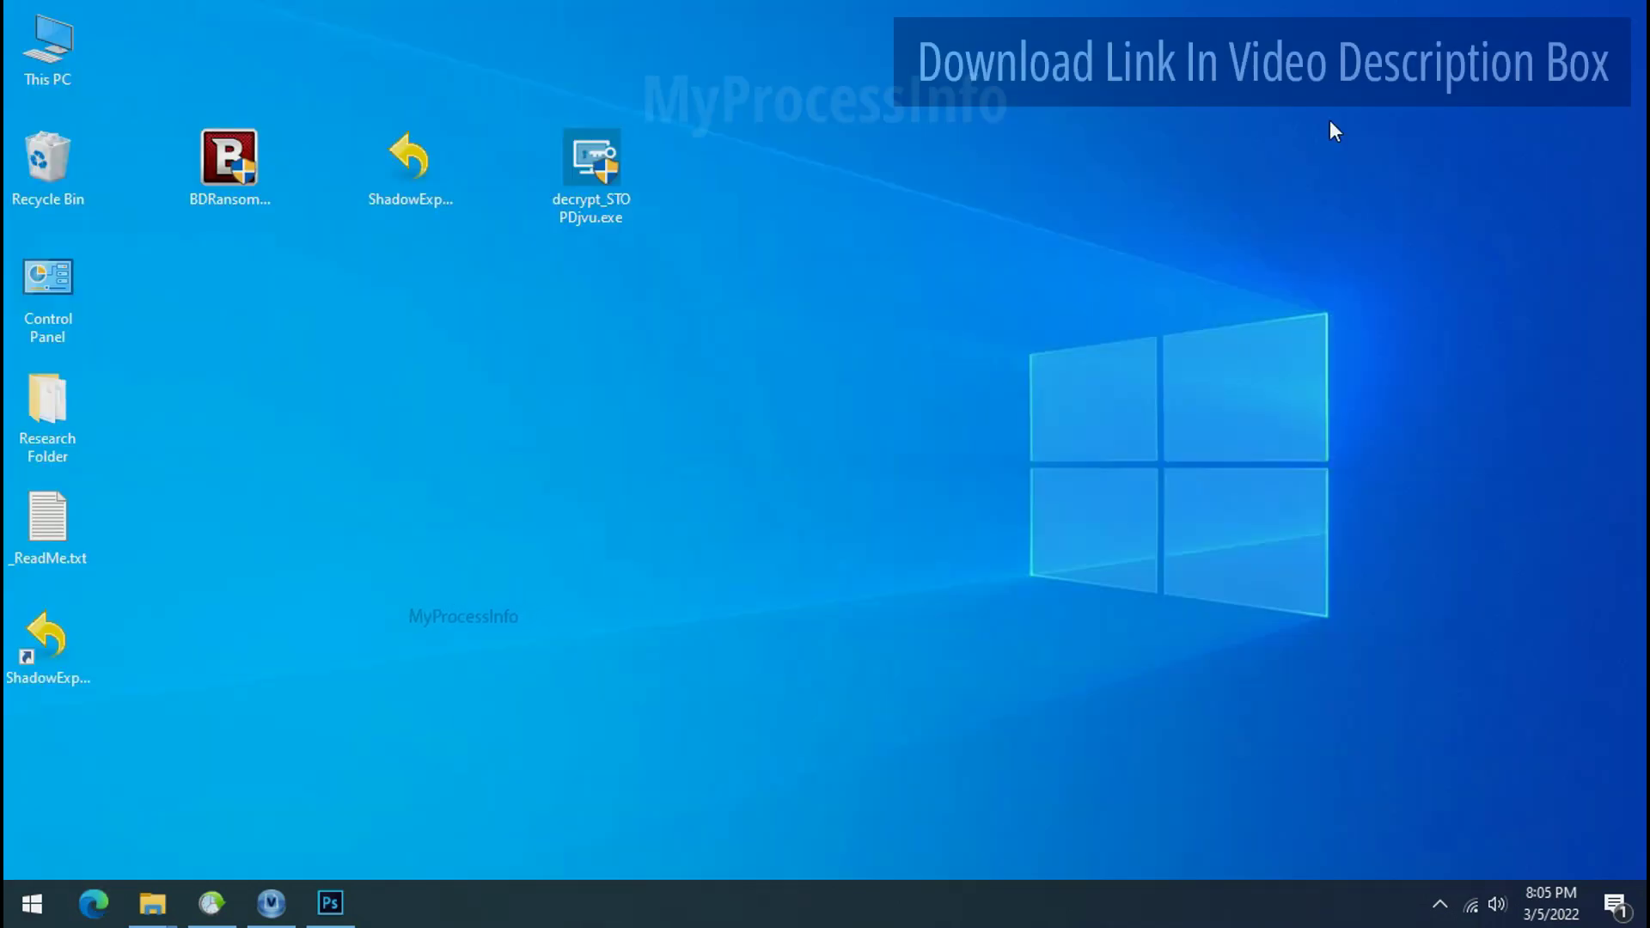
- Launch the STOP Djvu decryptor and accept its license terms and disclaimer
double_click(605, 170)
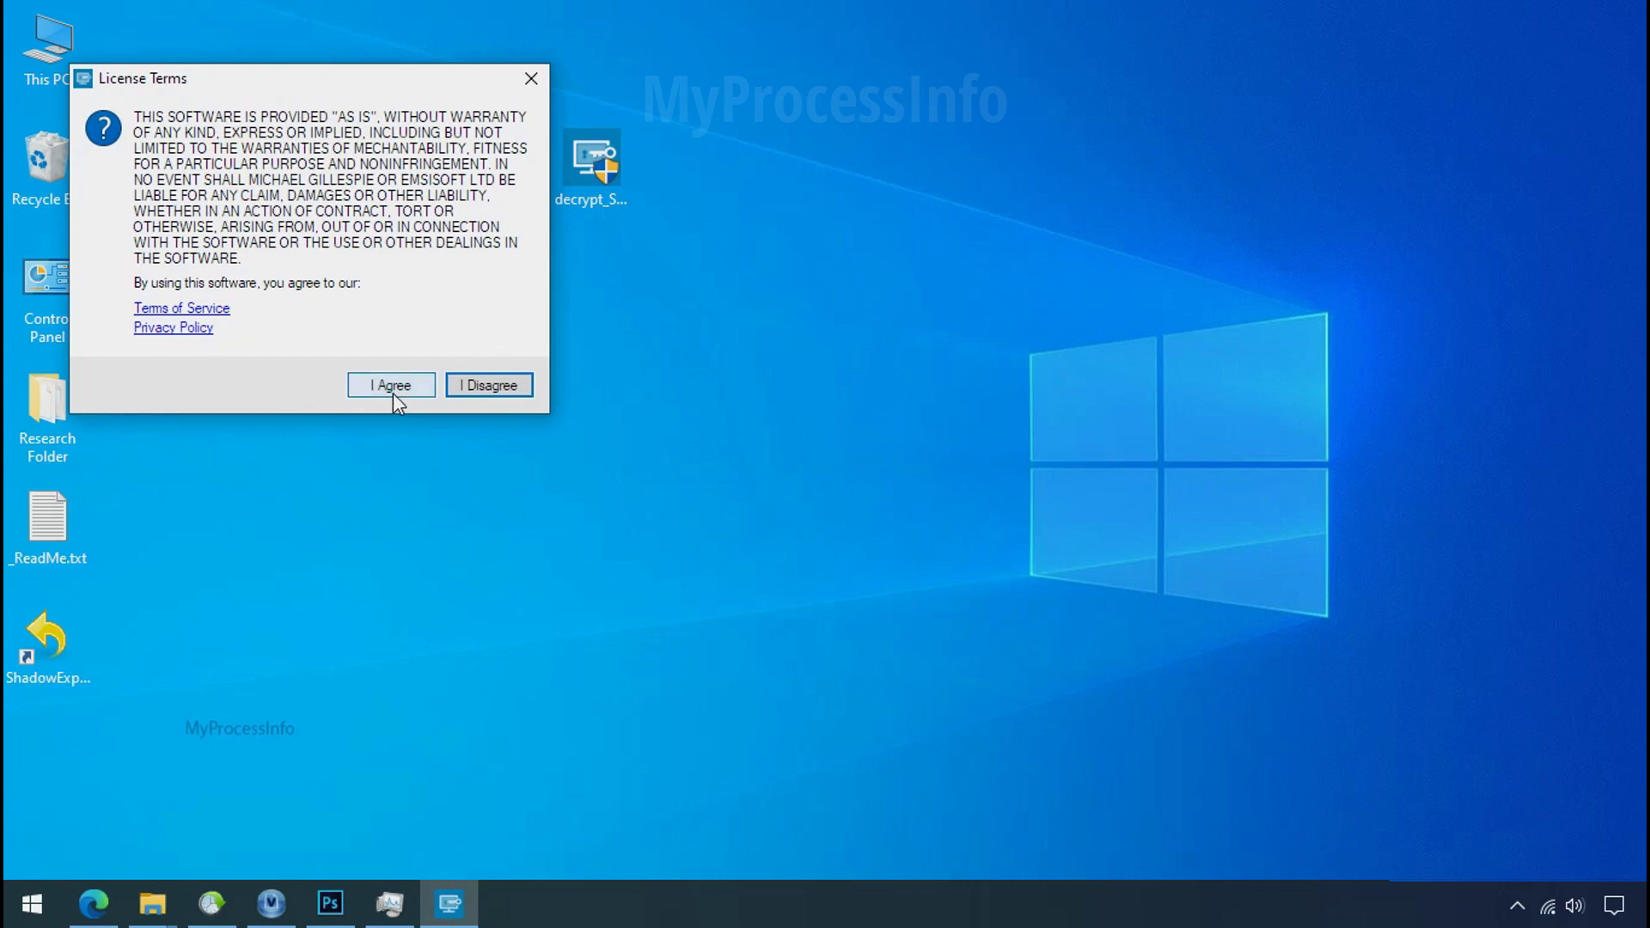
left_click(394, 394)
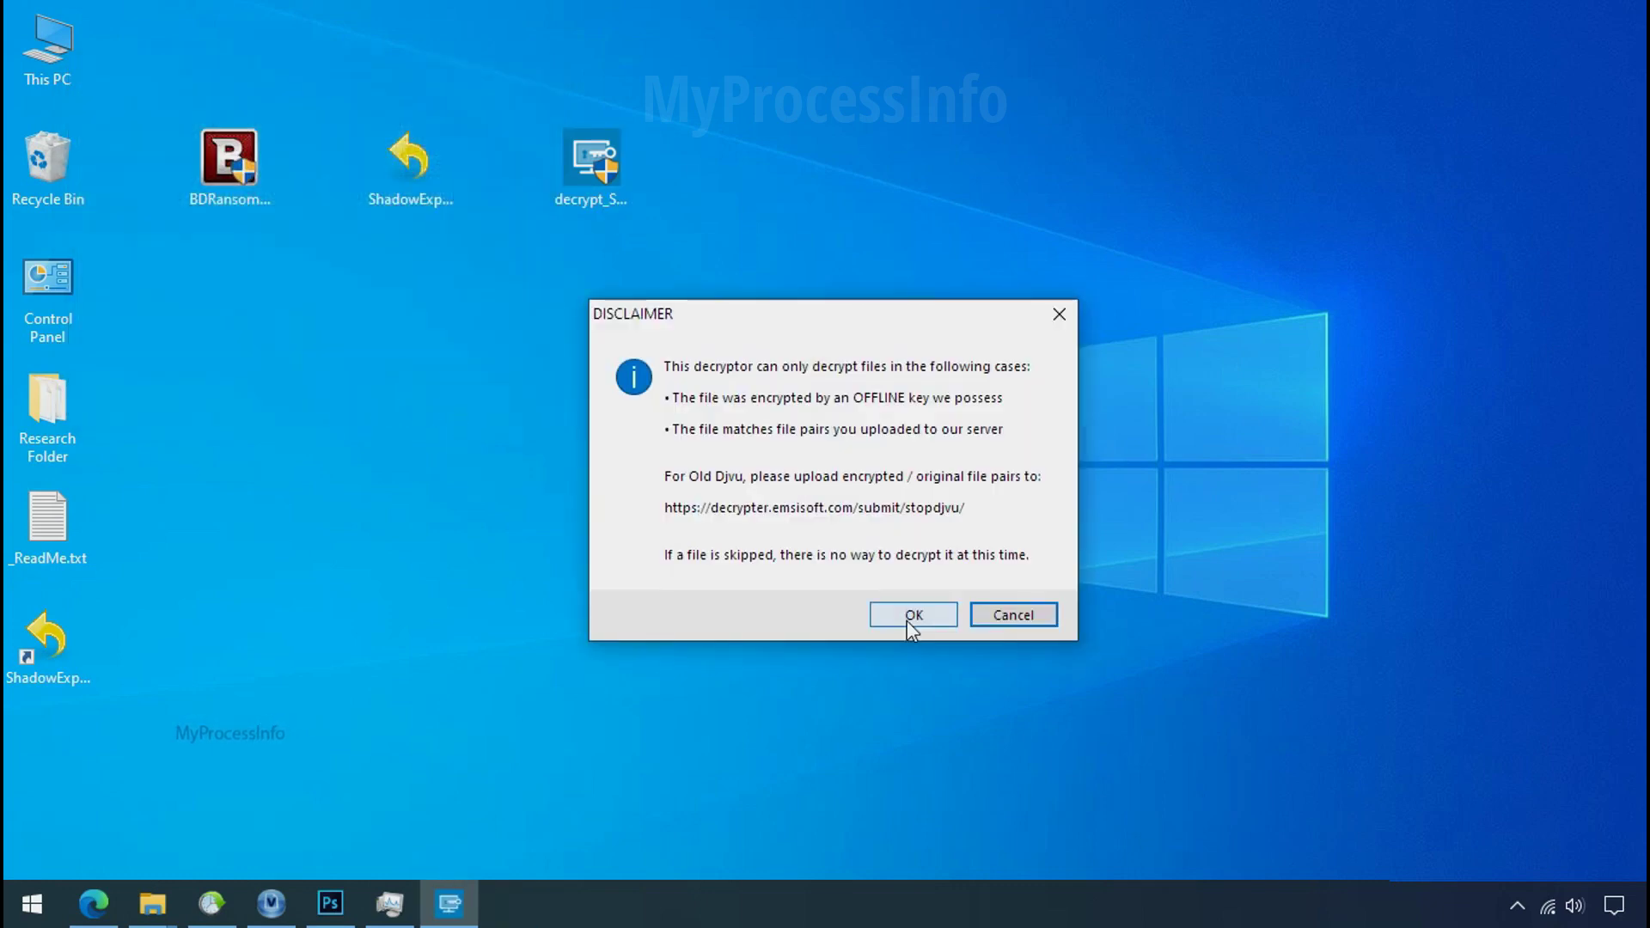
left_click(909, 617)
- Replace the folder list with the desktop Research Folder and start decrypting
left_click(619, 674)
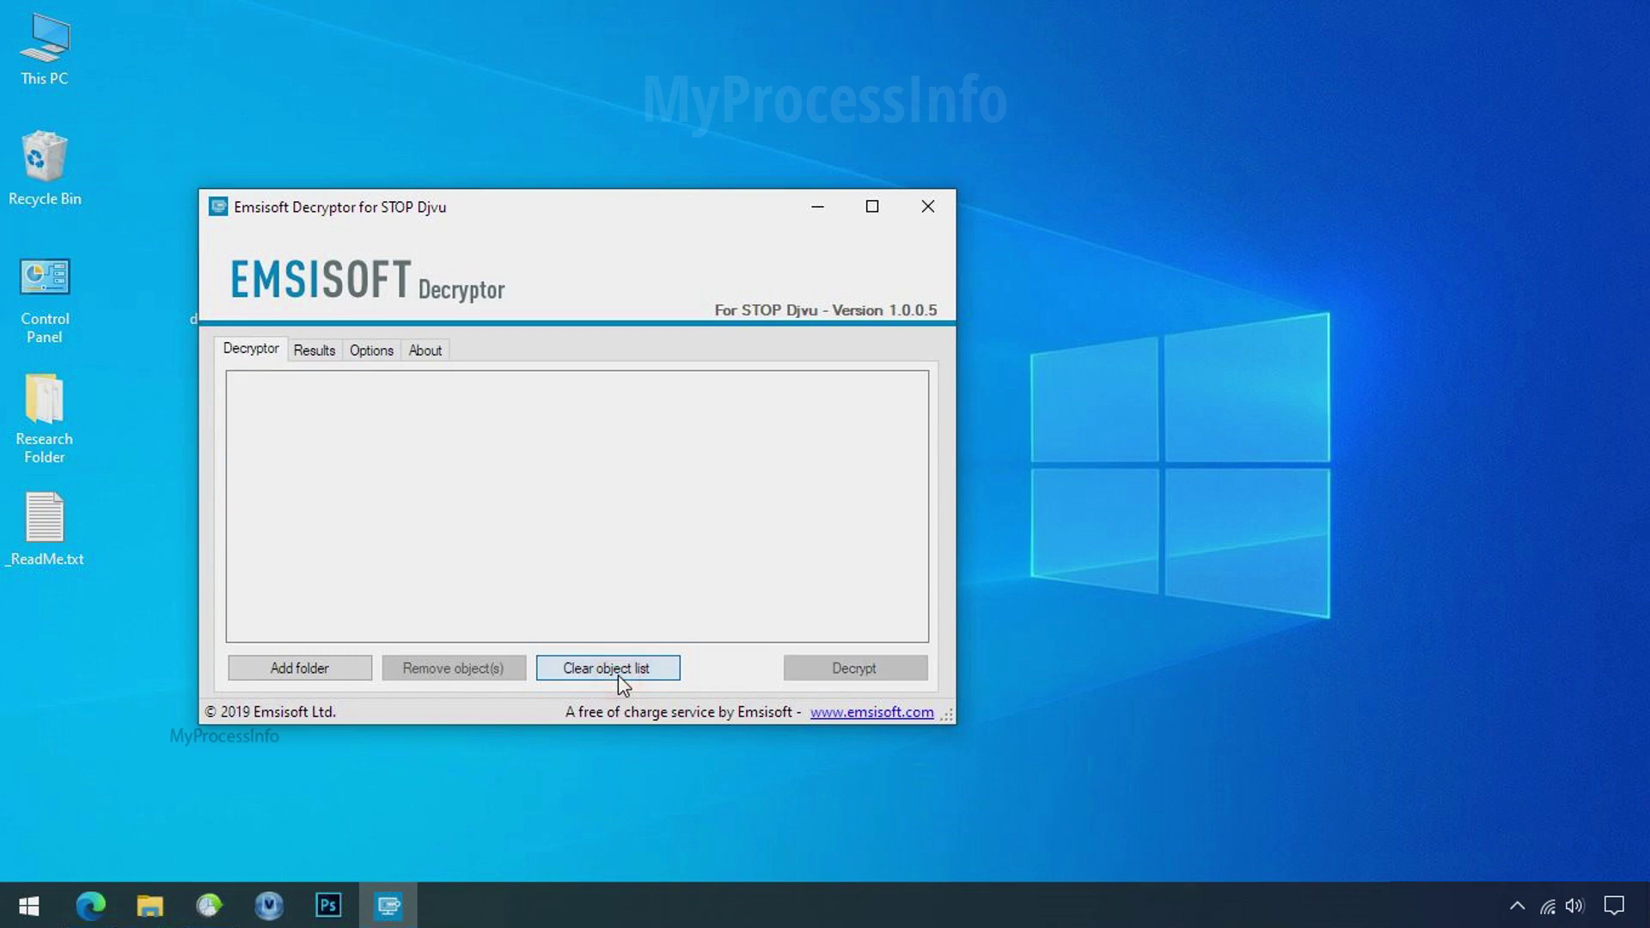
left_click(301, 671)
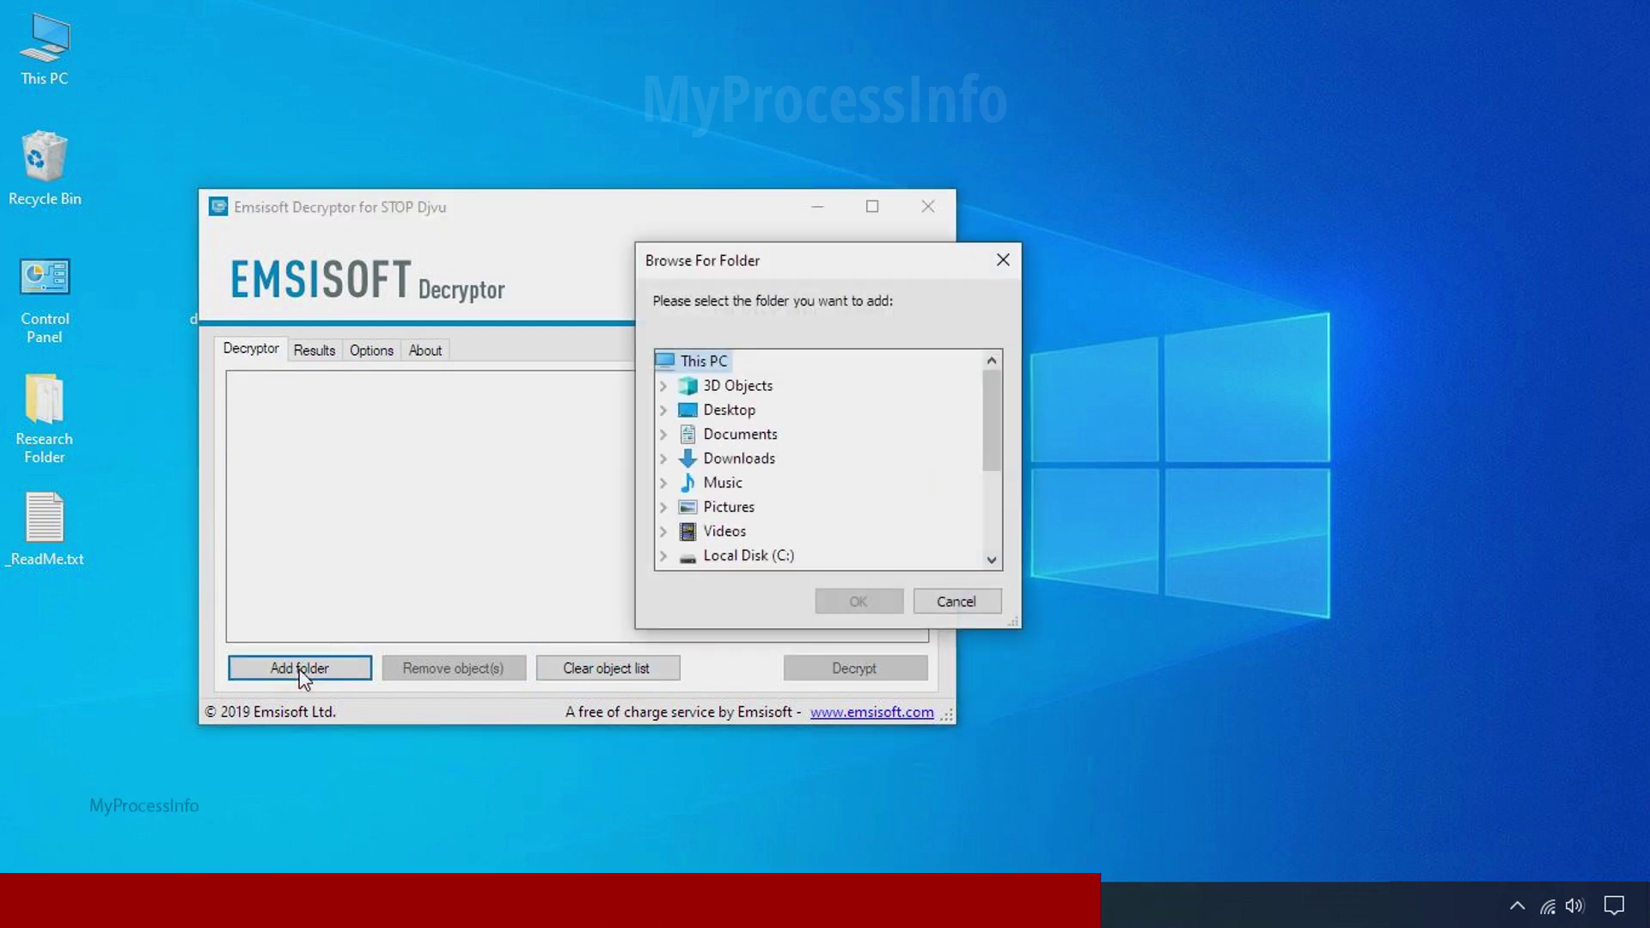
double_click(745, 411)
left_click(752, 434)
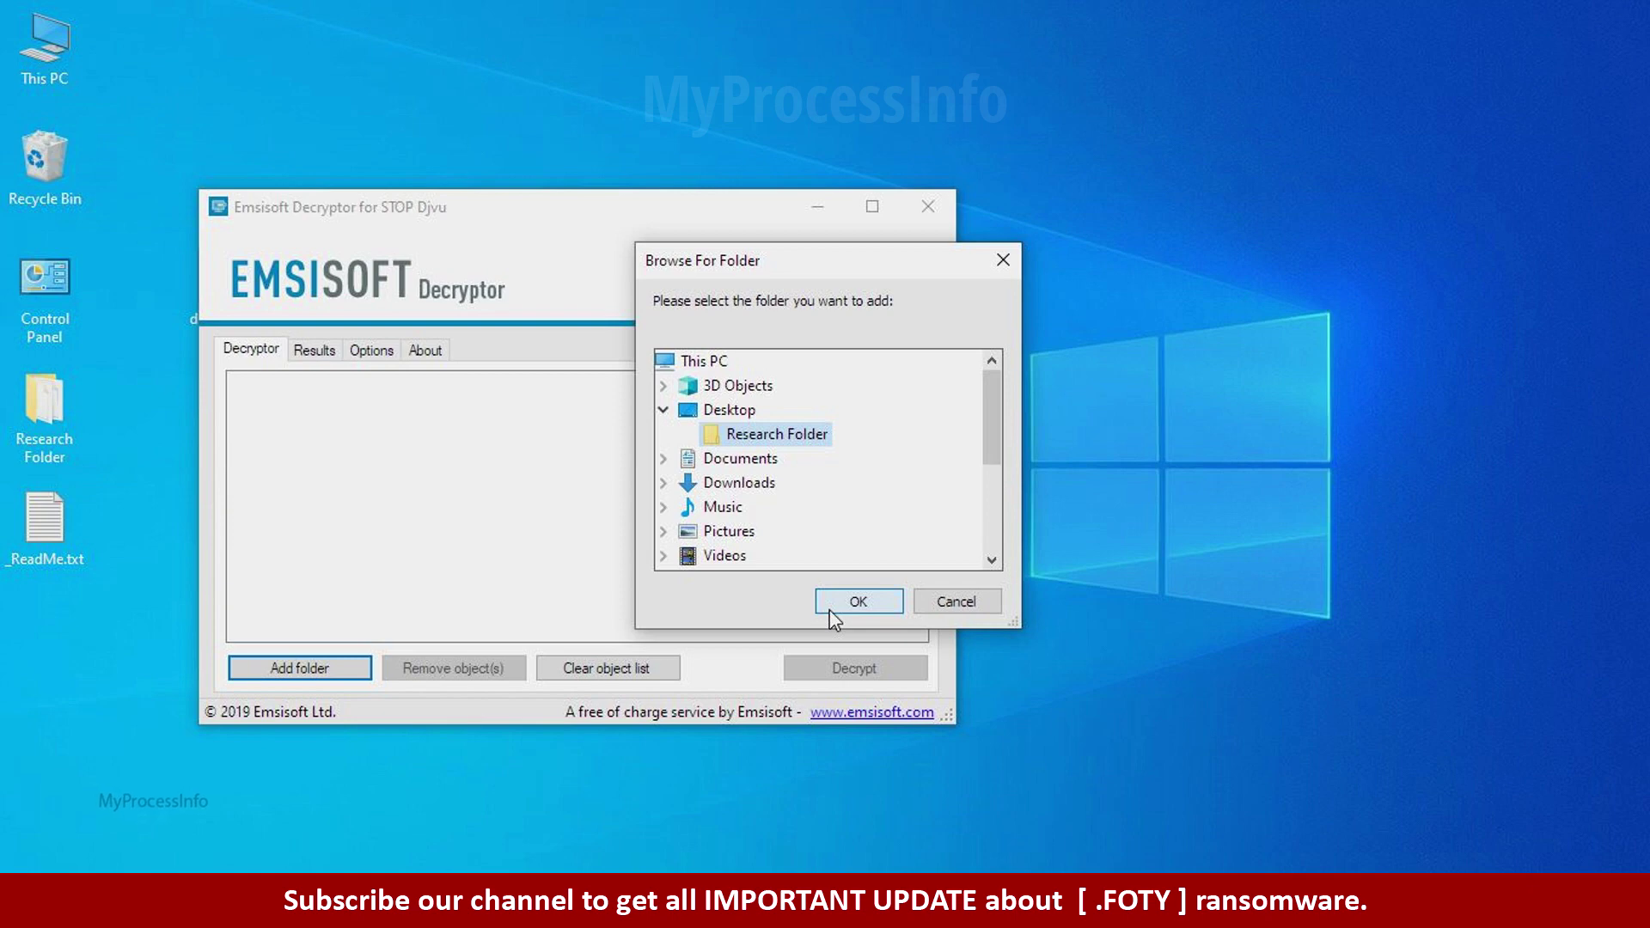
left_click(830, 606)
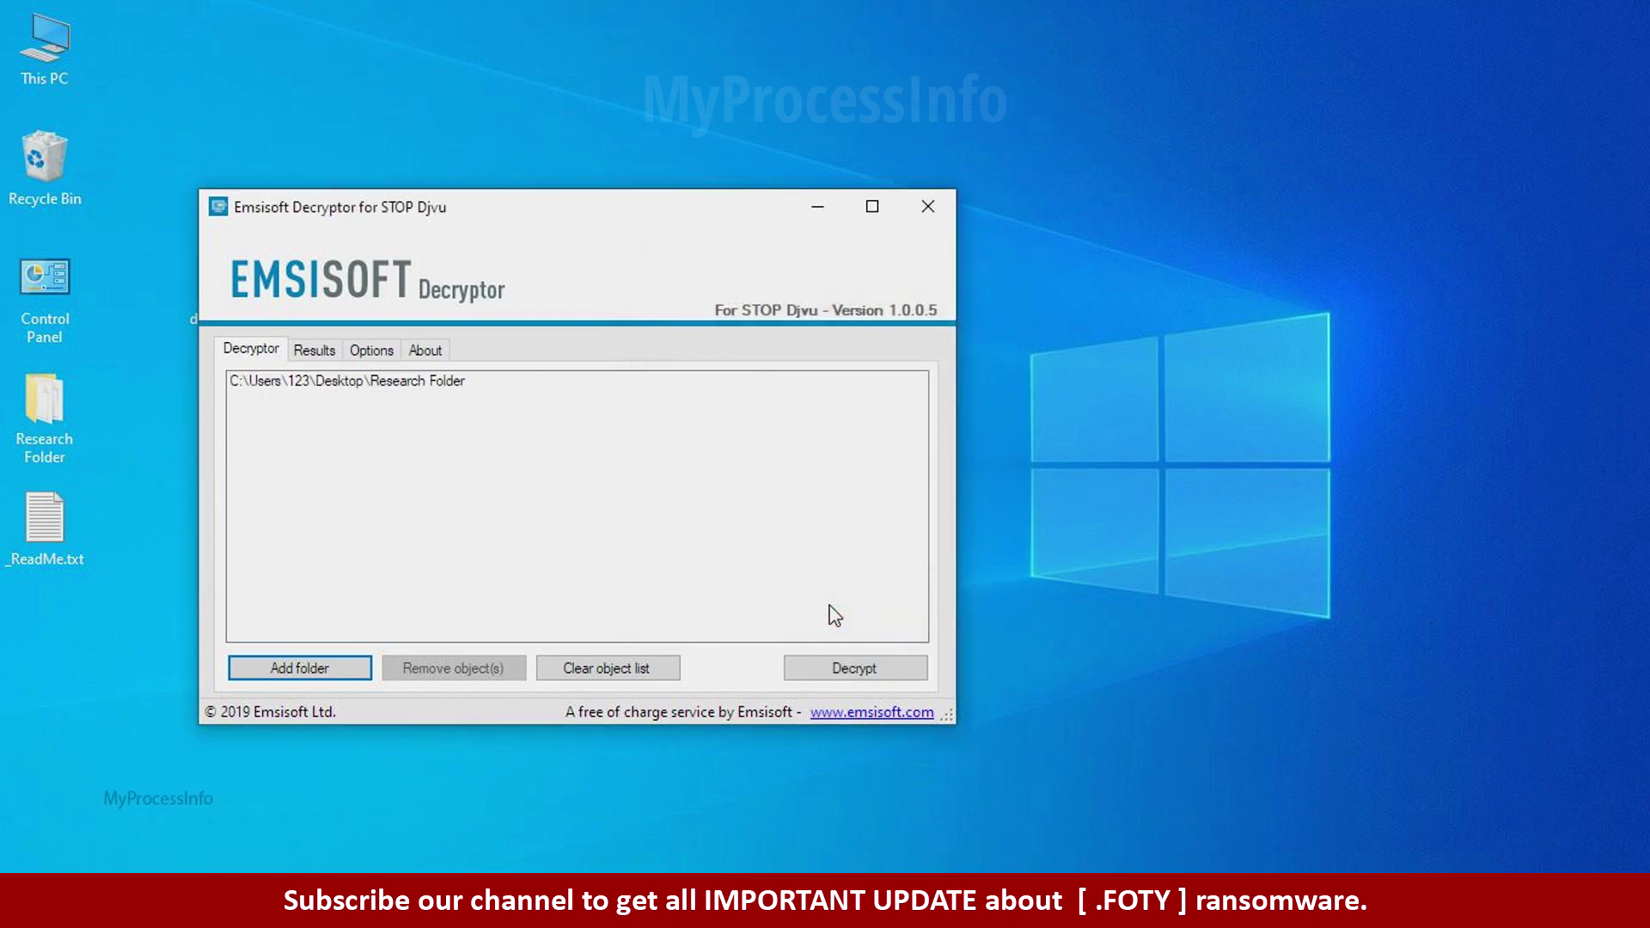
left_click(854, 669)
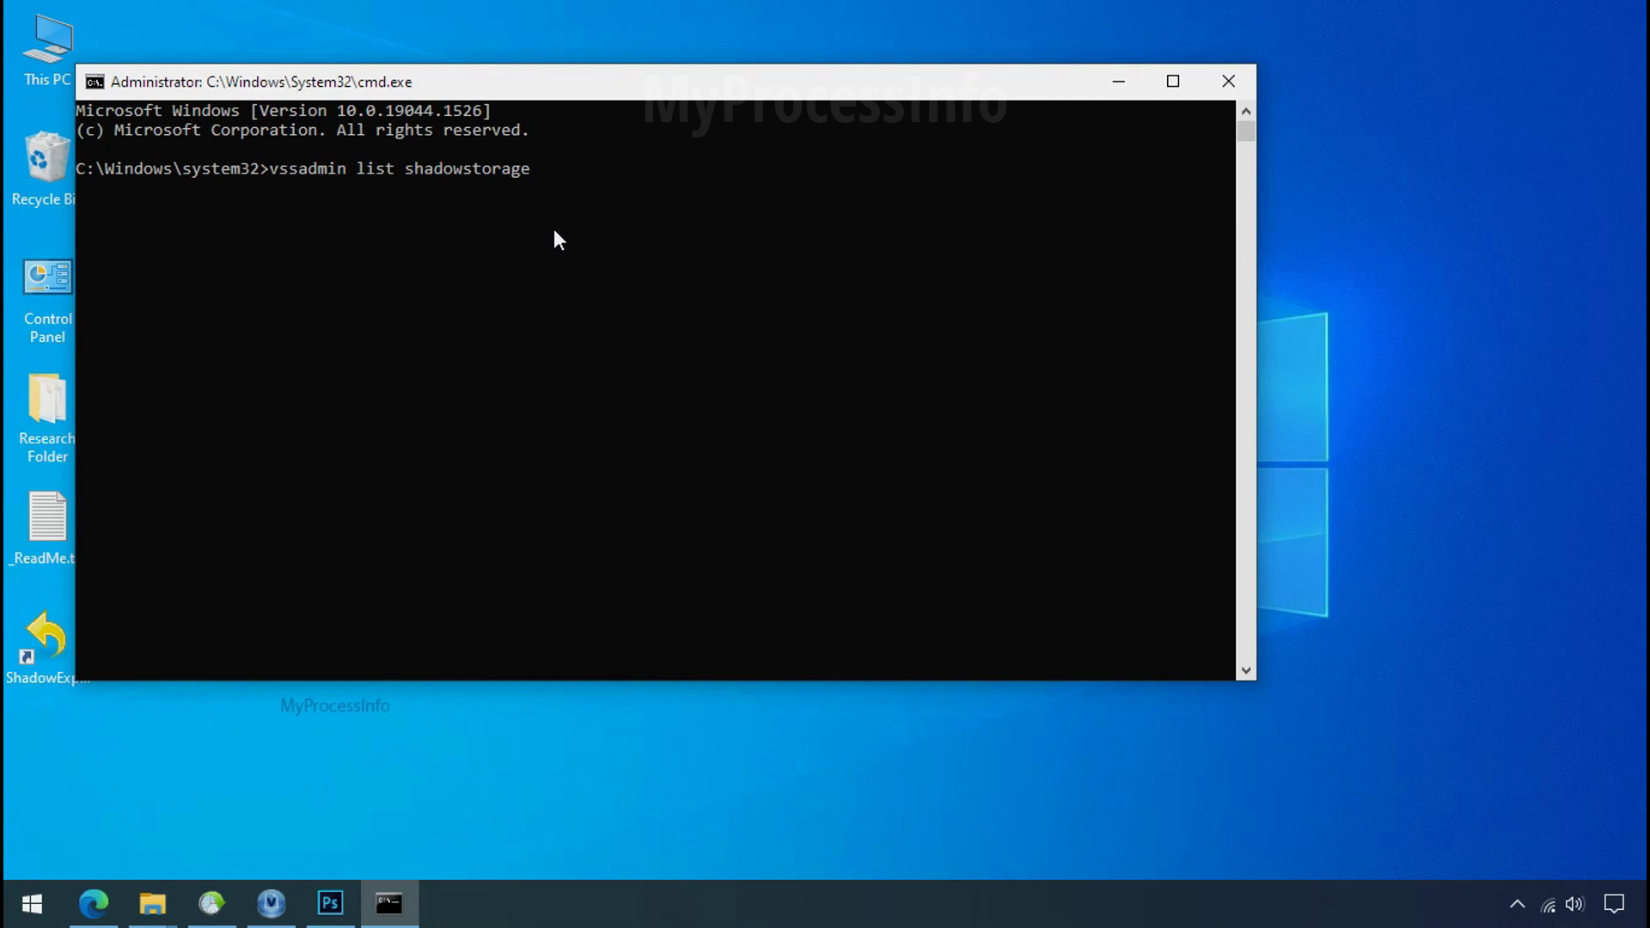
- Run 'vssadmin list shadowstorage' to show shadow storage usage for C: and H:
key("Return")
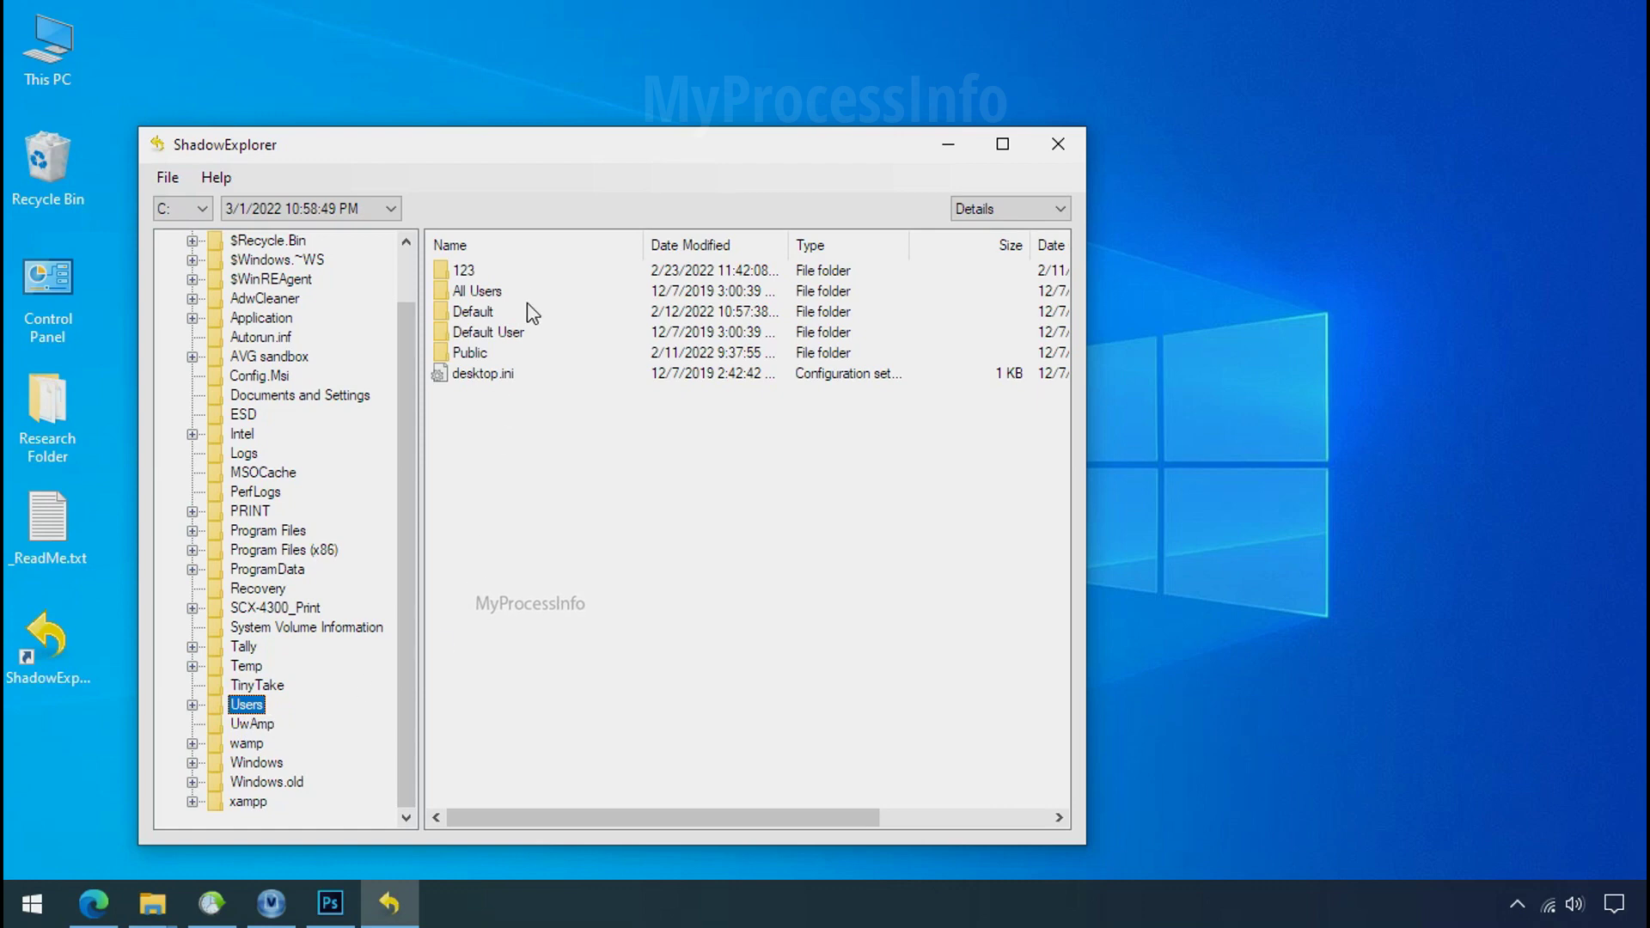
- Open Users\123\Desktop in the snapshot and choose Export on Research Folder
double_click(464, 269)
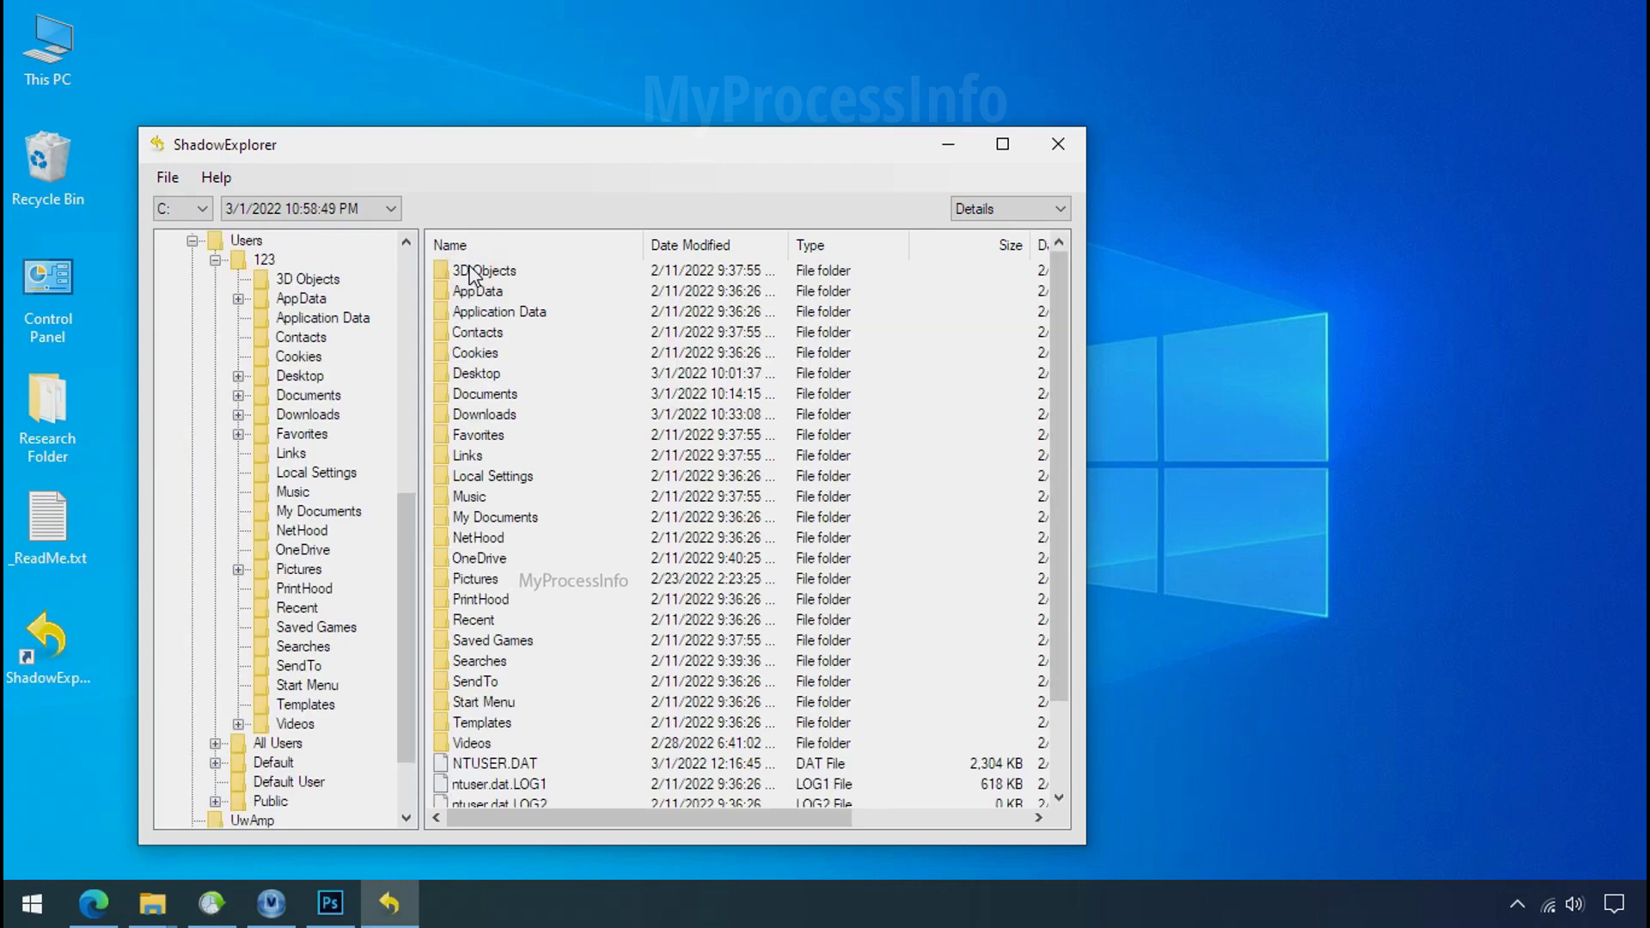
double_click(482, 374)
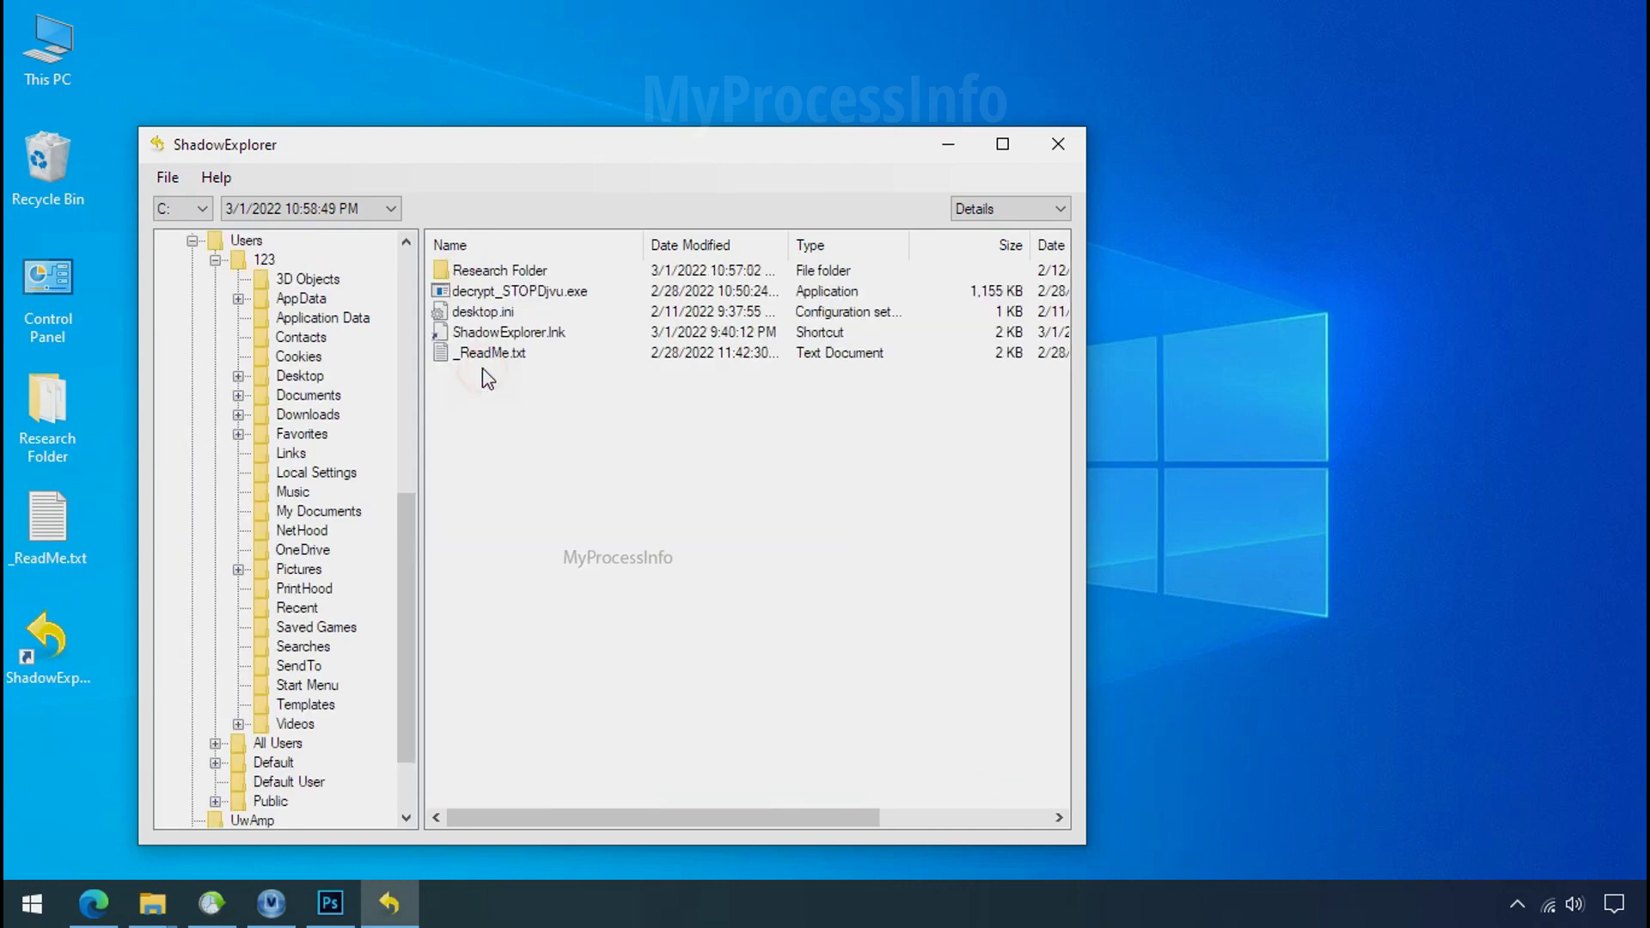
right_click(517, 272)
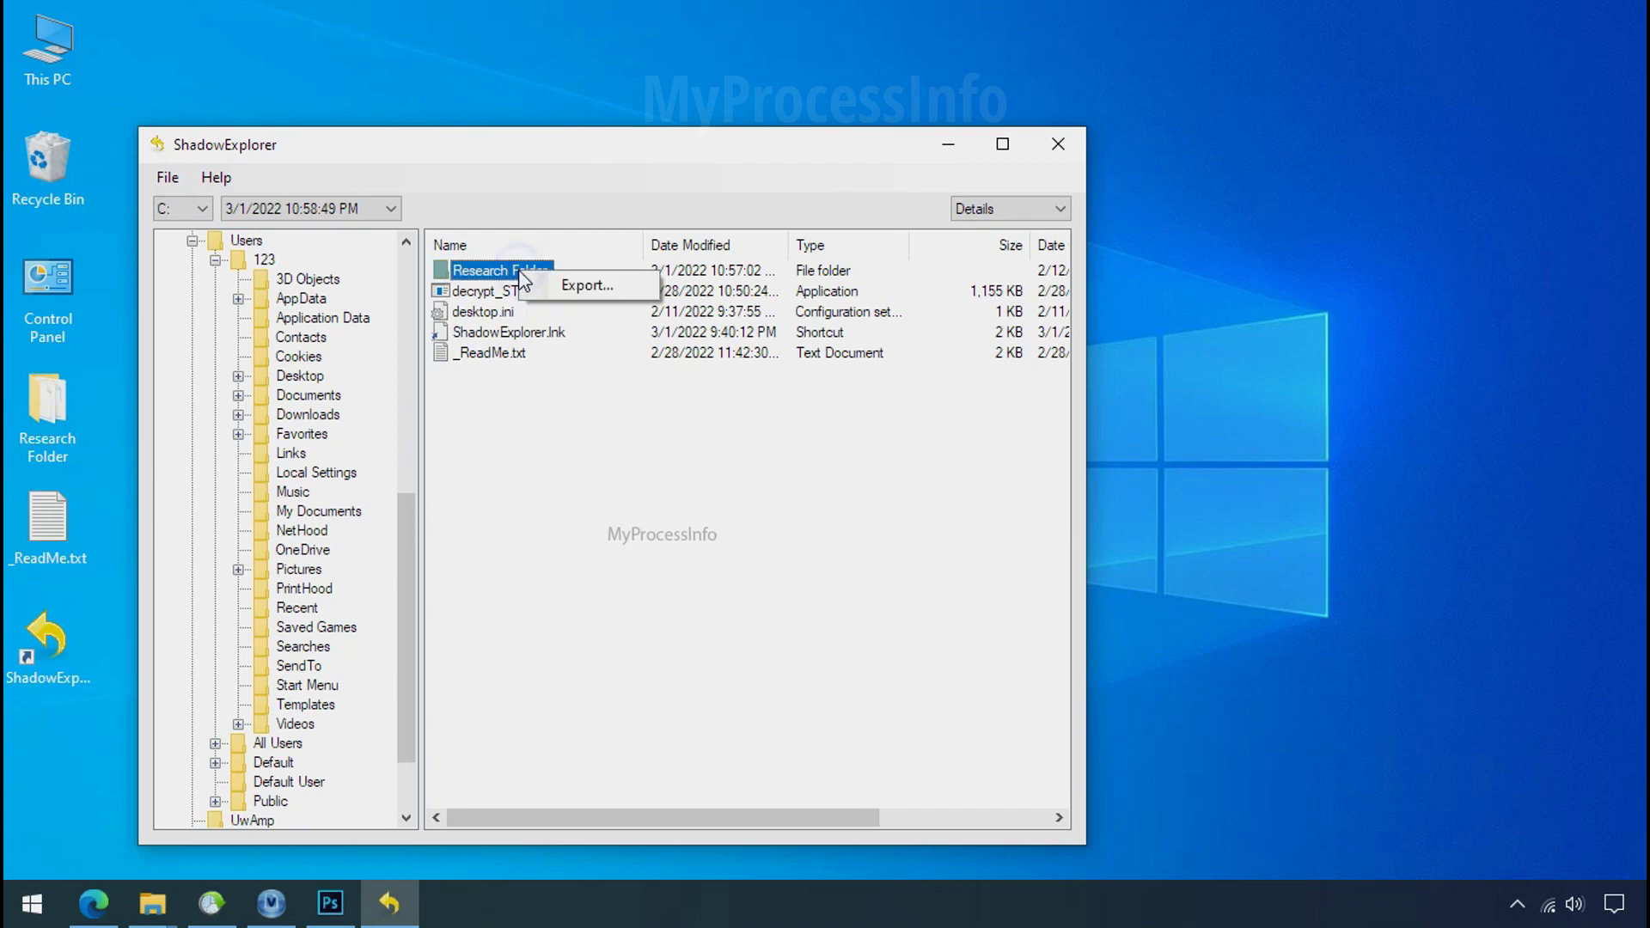
left_click(544, 285)
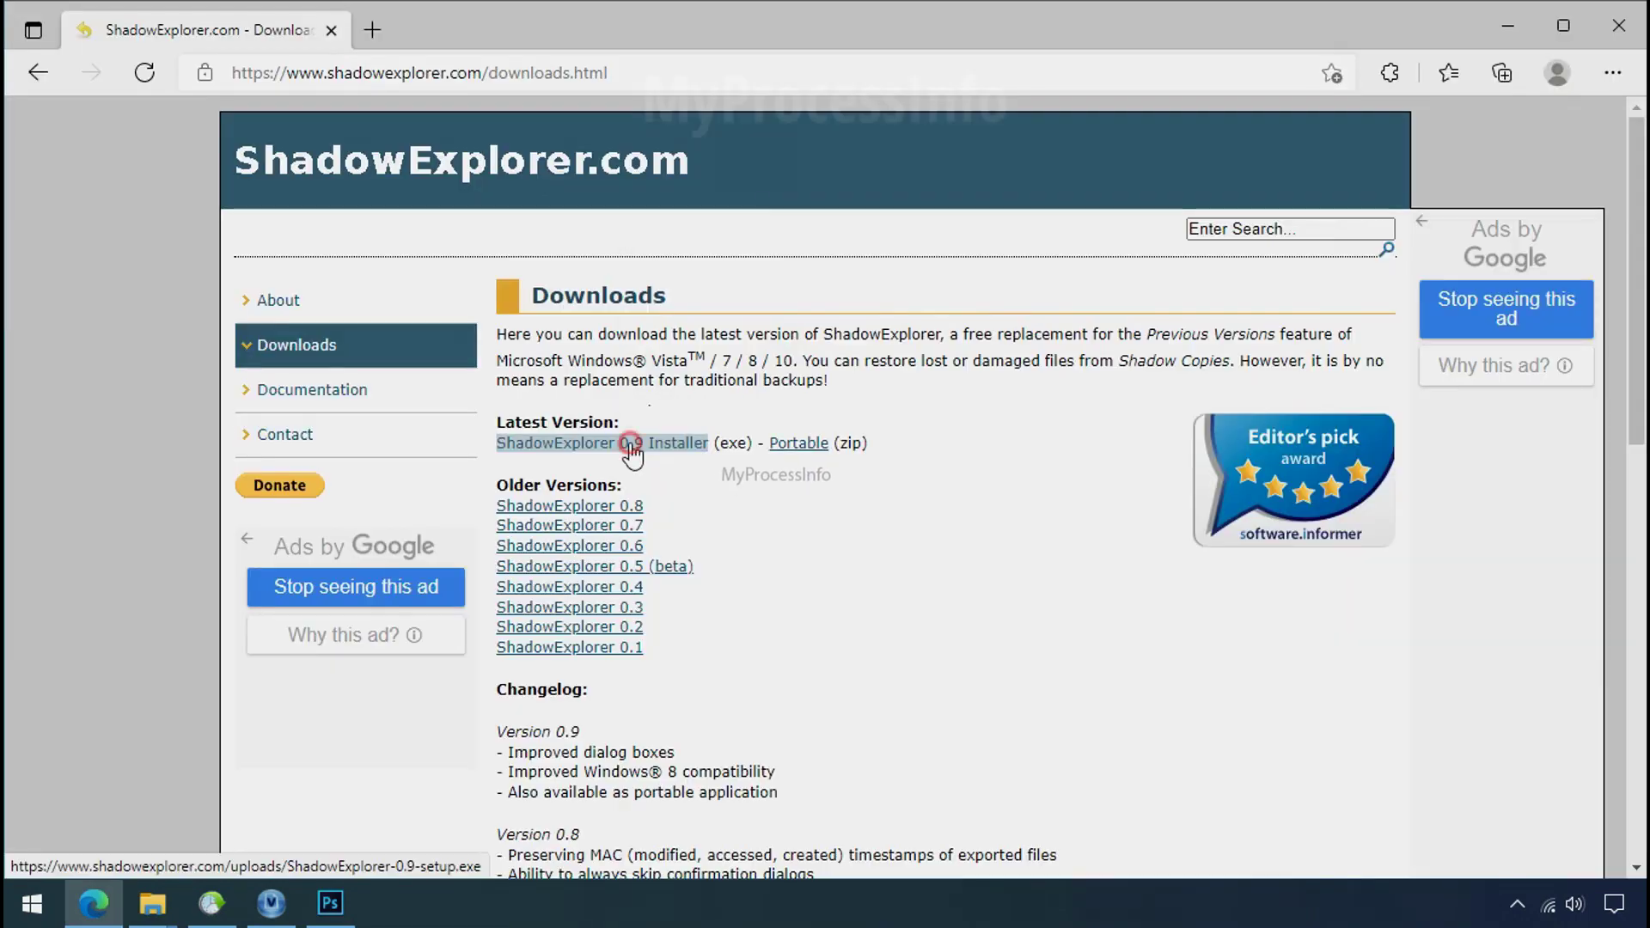
left_click(634, 443)
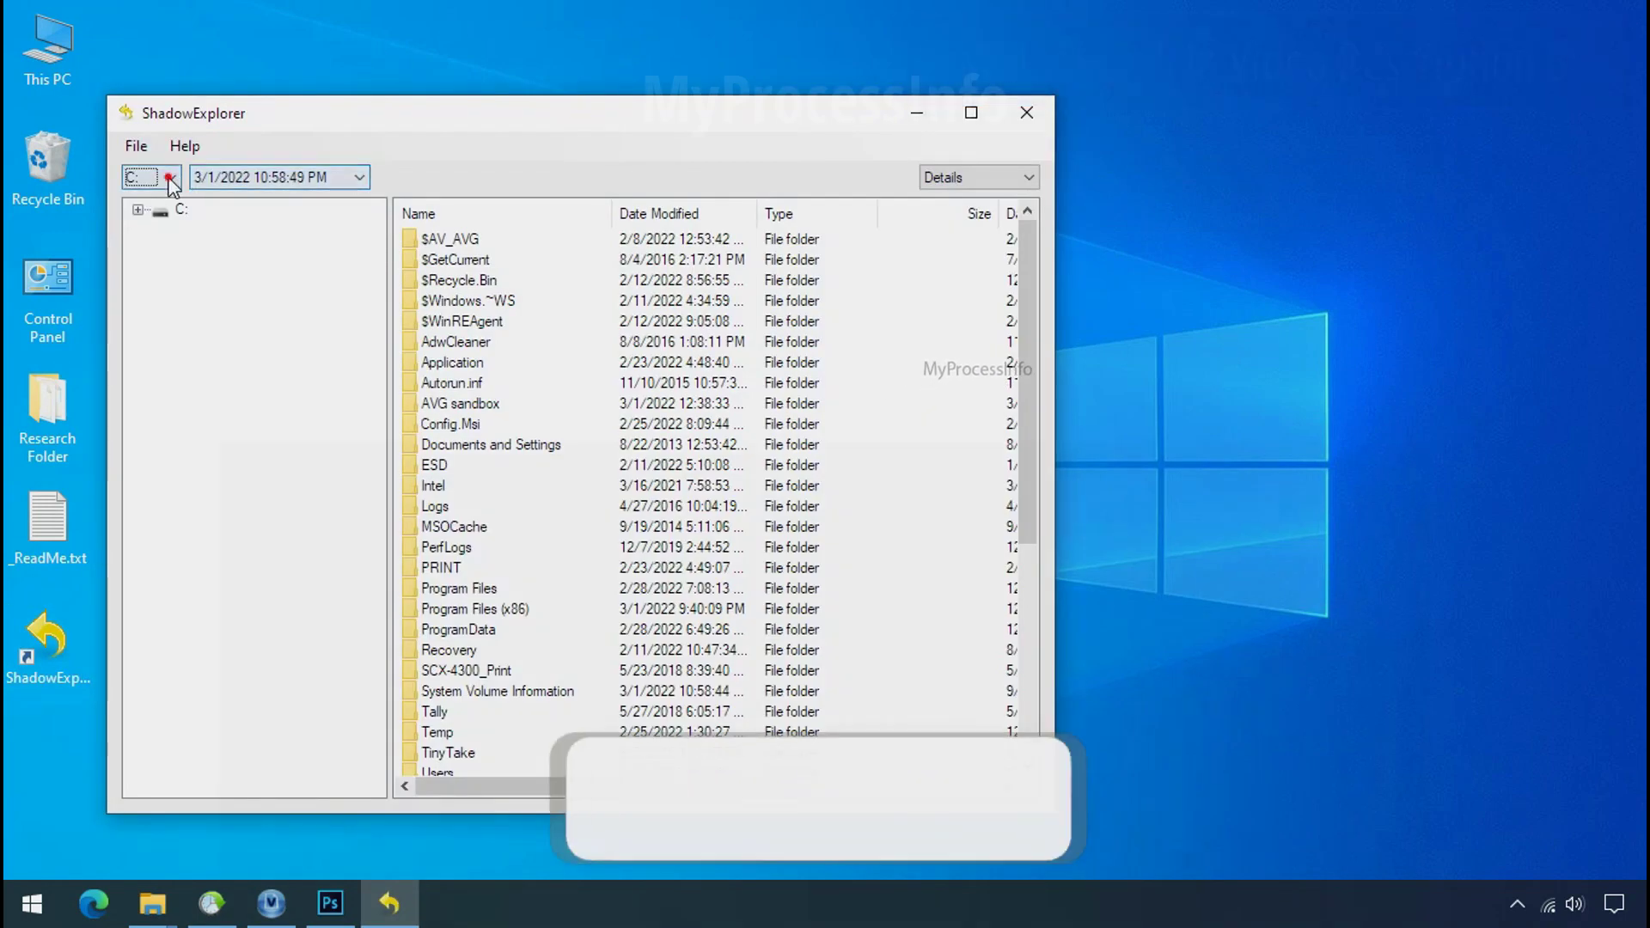
- Select drive C: and the 3/1/2022 10:58:49 PM snapshot
left_click(167, 177)
left_click(161, 199)
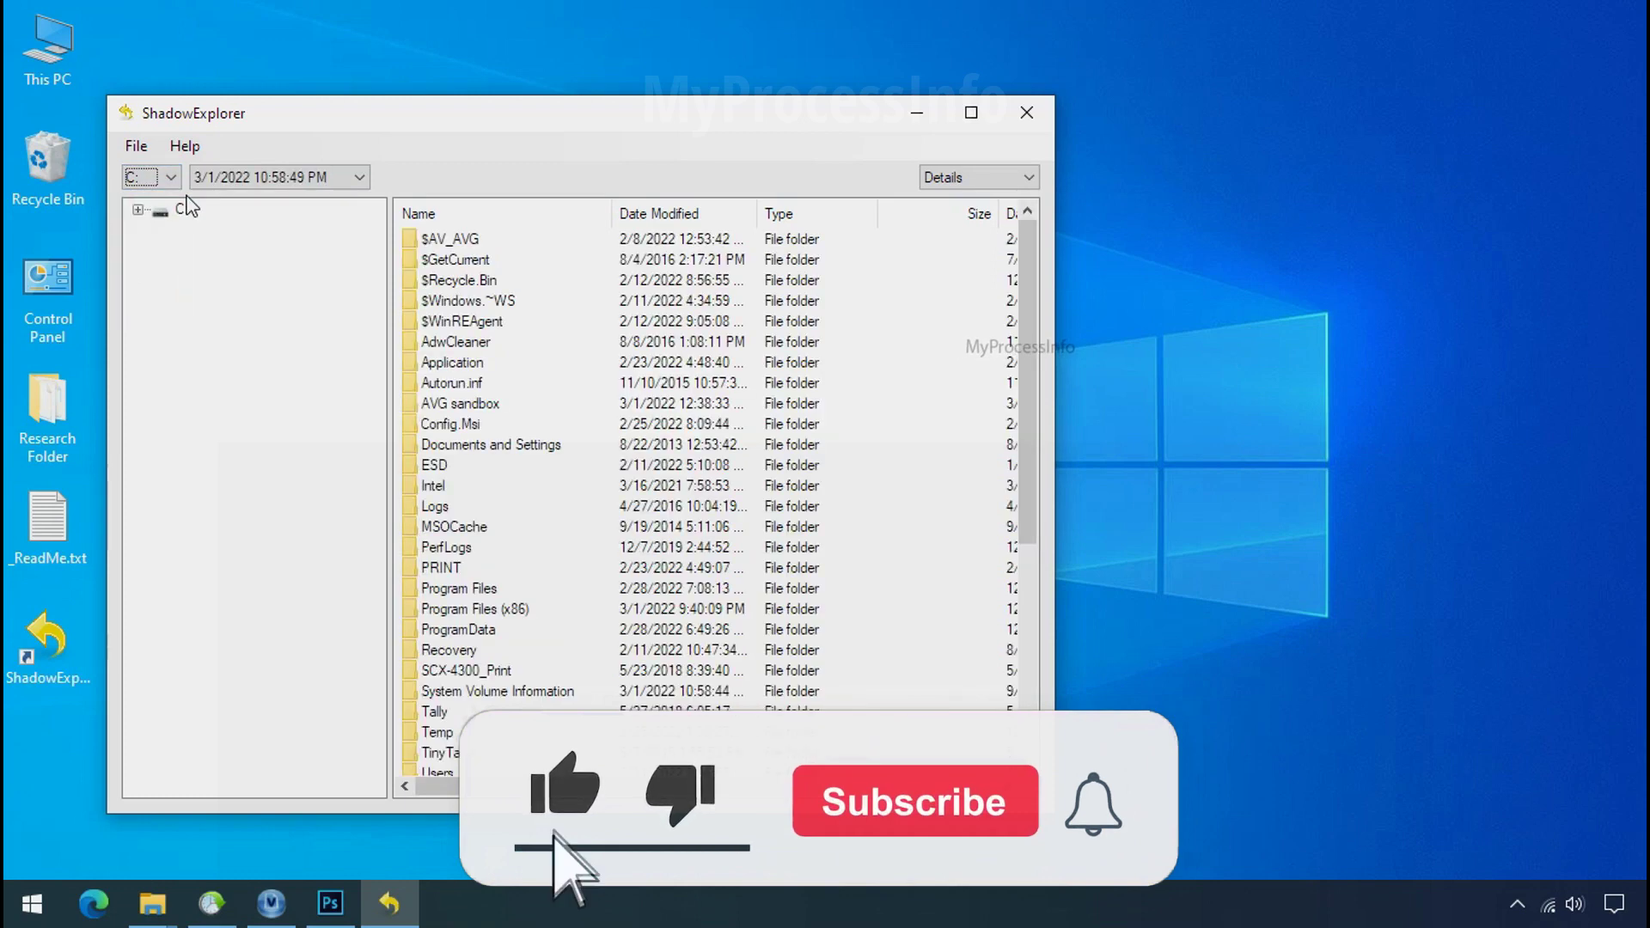
left_click(317, 178)
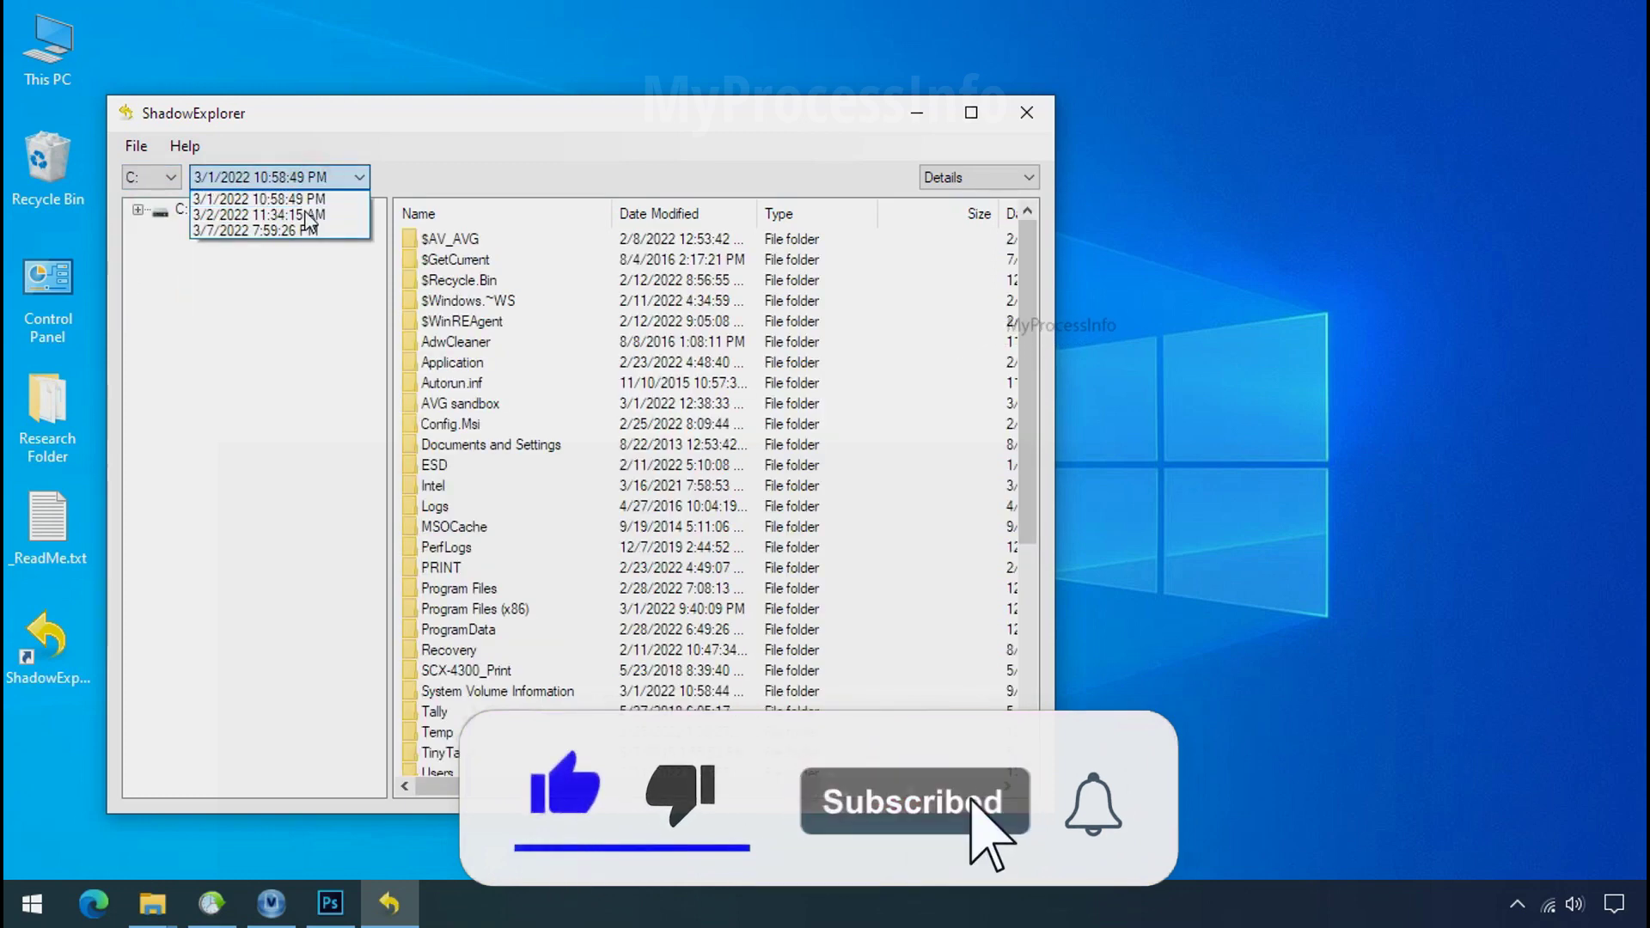
left_click(301, 201)
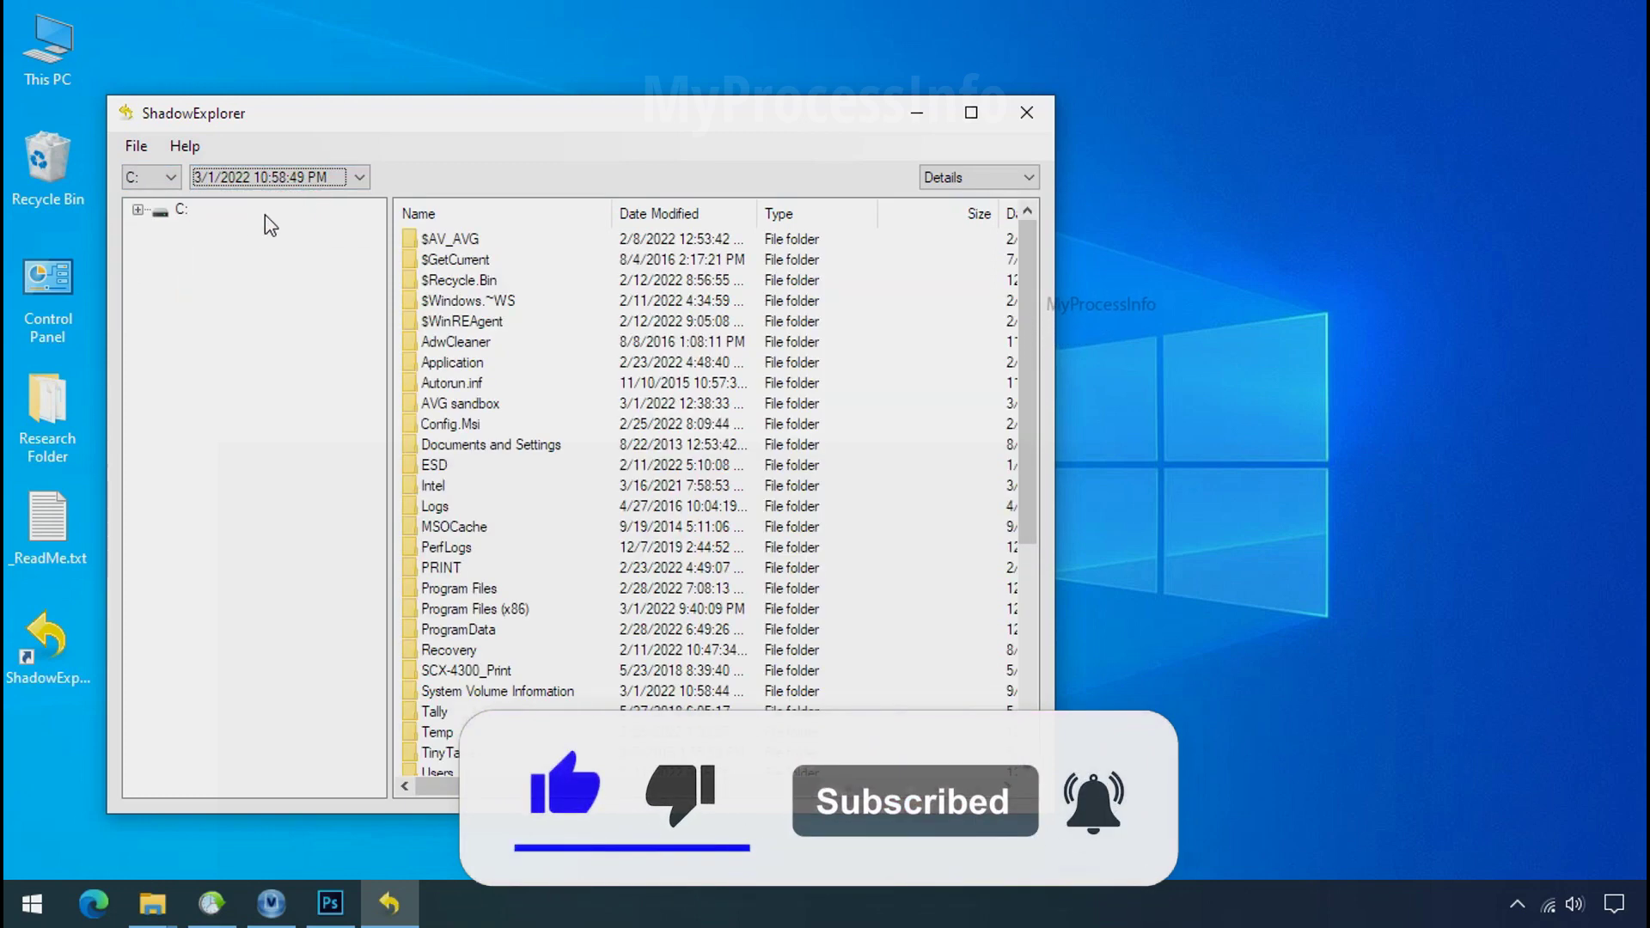
- Navigate to Users\123\Desktop within the snapshot
left_click(222, 732)
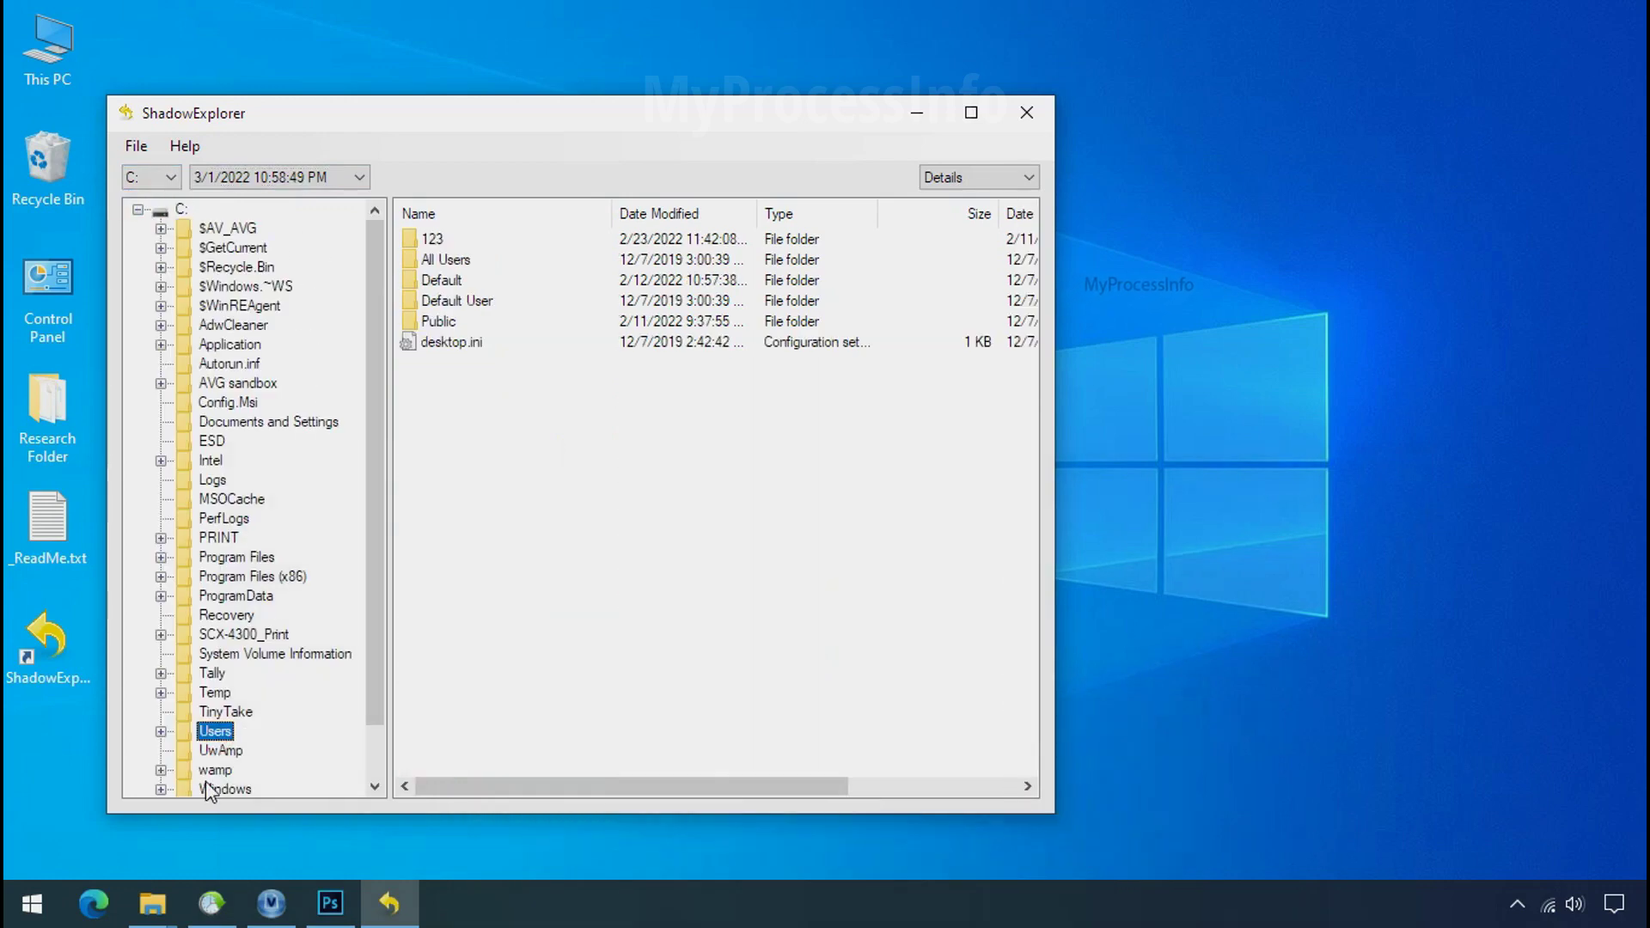
left_click(433, 241)
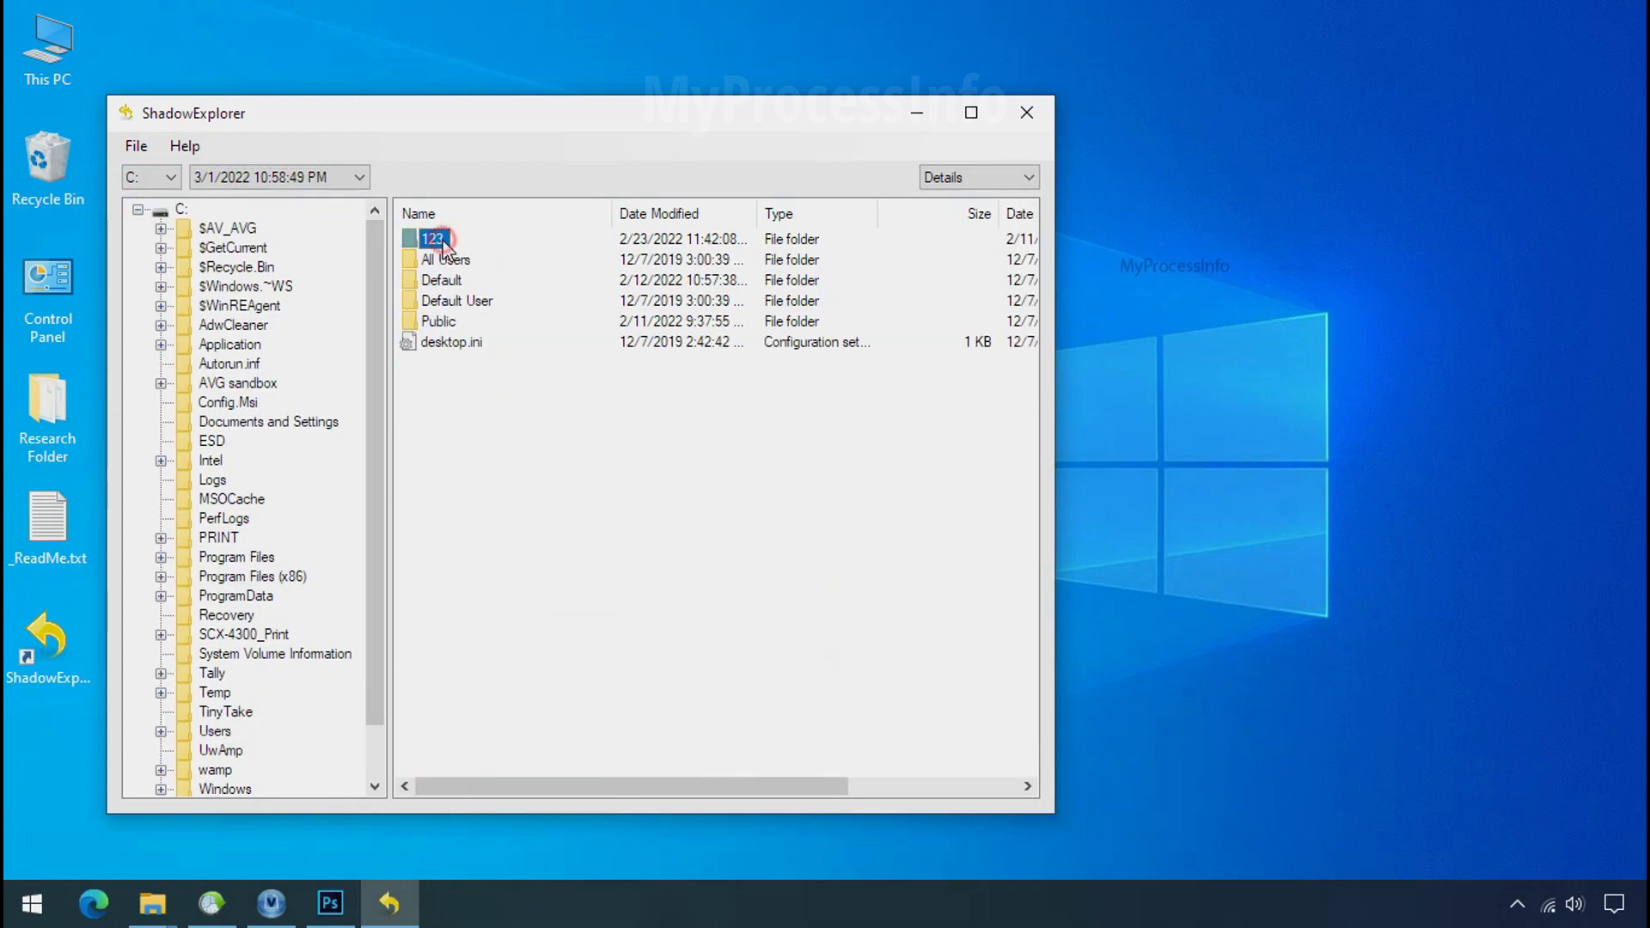
double_click(436, 241)
left_click(447, 343)
double_click(452, 349)
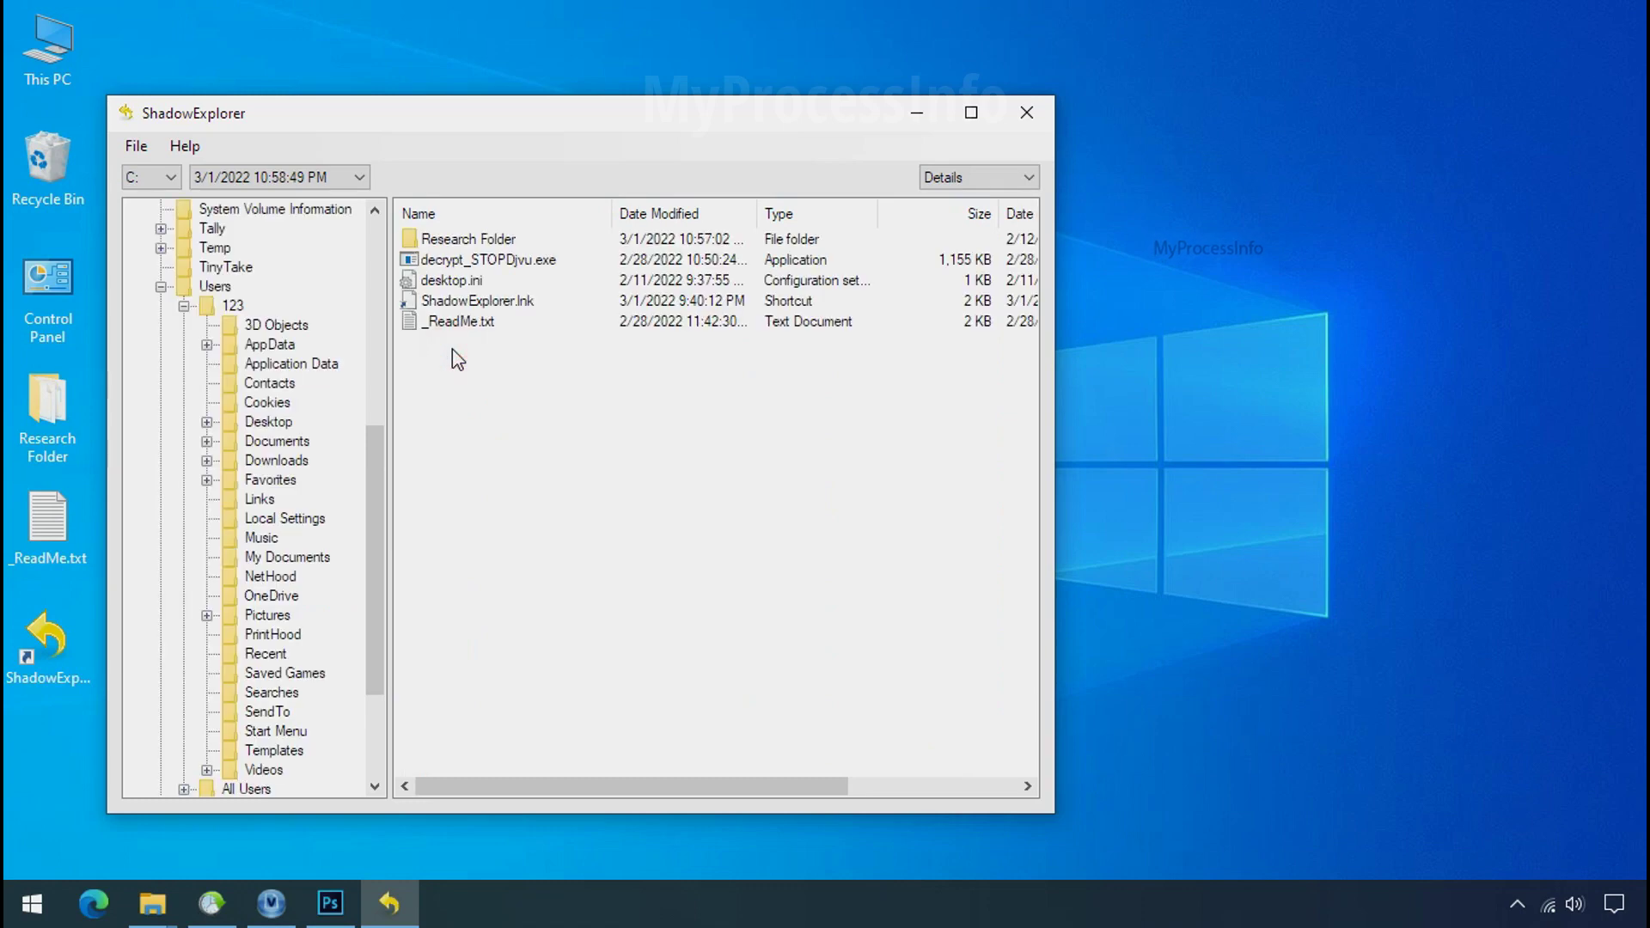
- Export Research Folder into G:\Recover and minimize ShadowExplorer
left_click(457, 239)
right_click(462, 244)
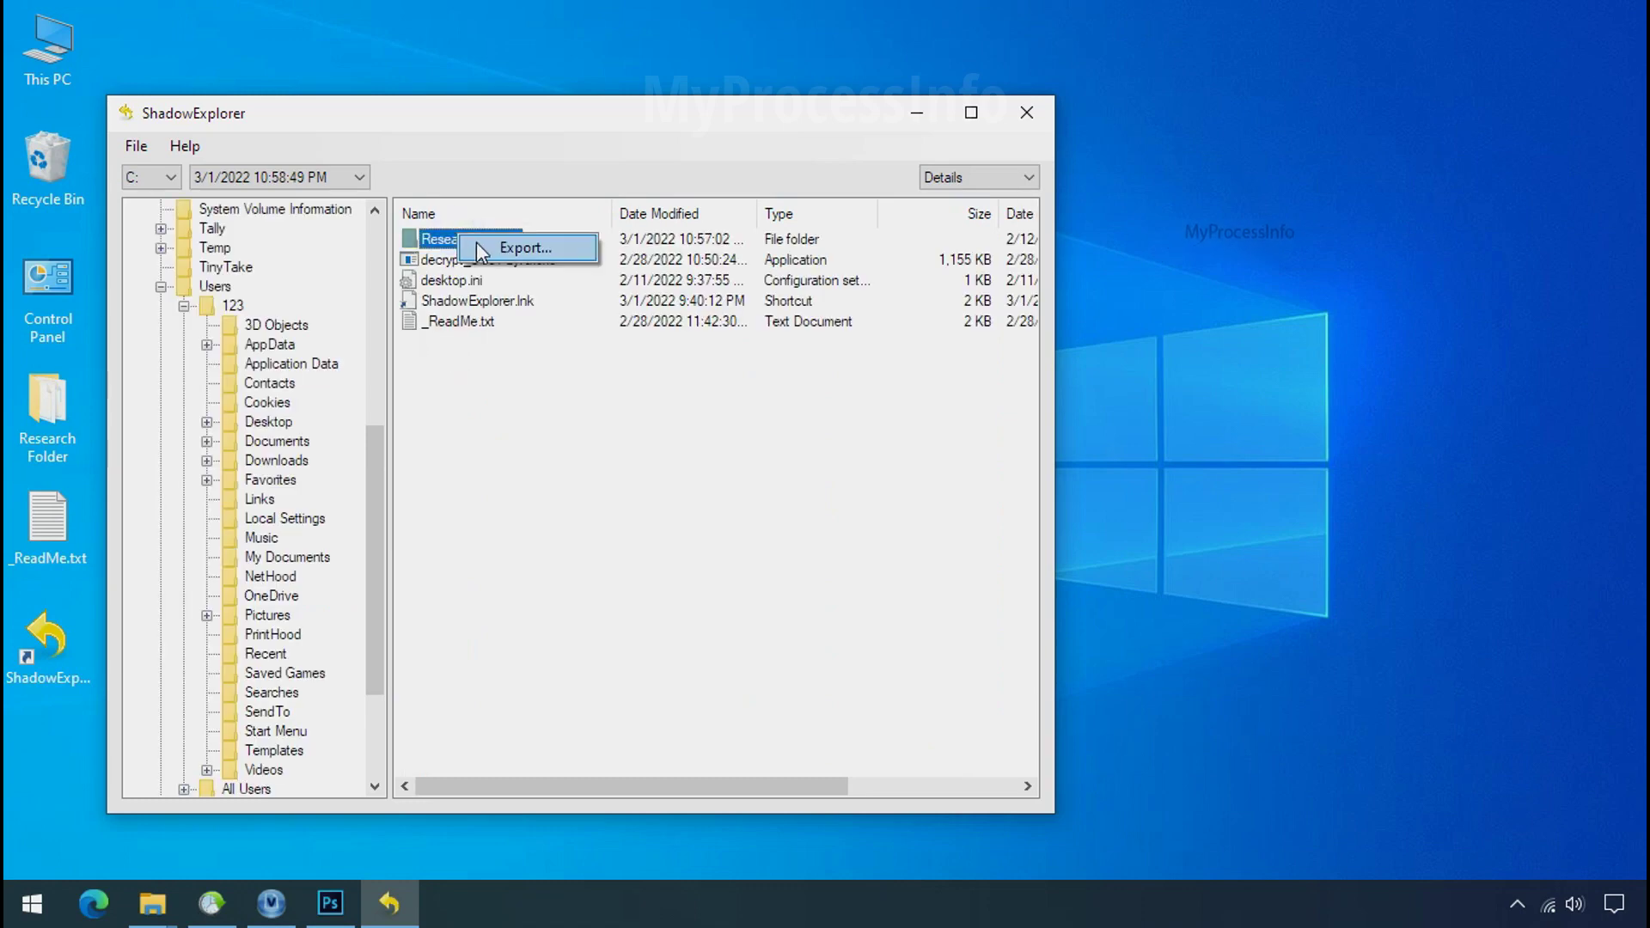
left_click(511, 248)
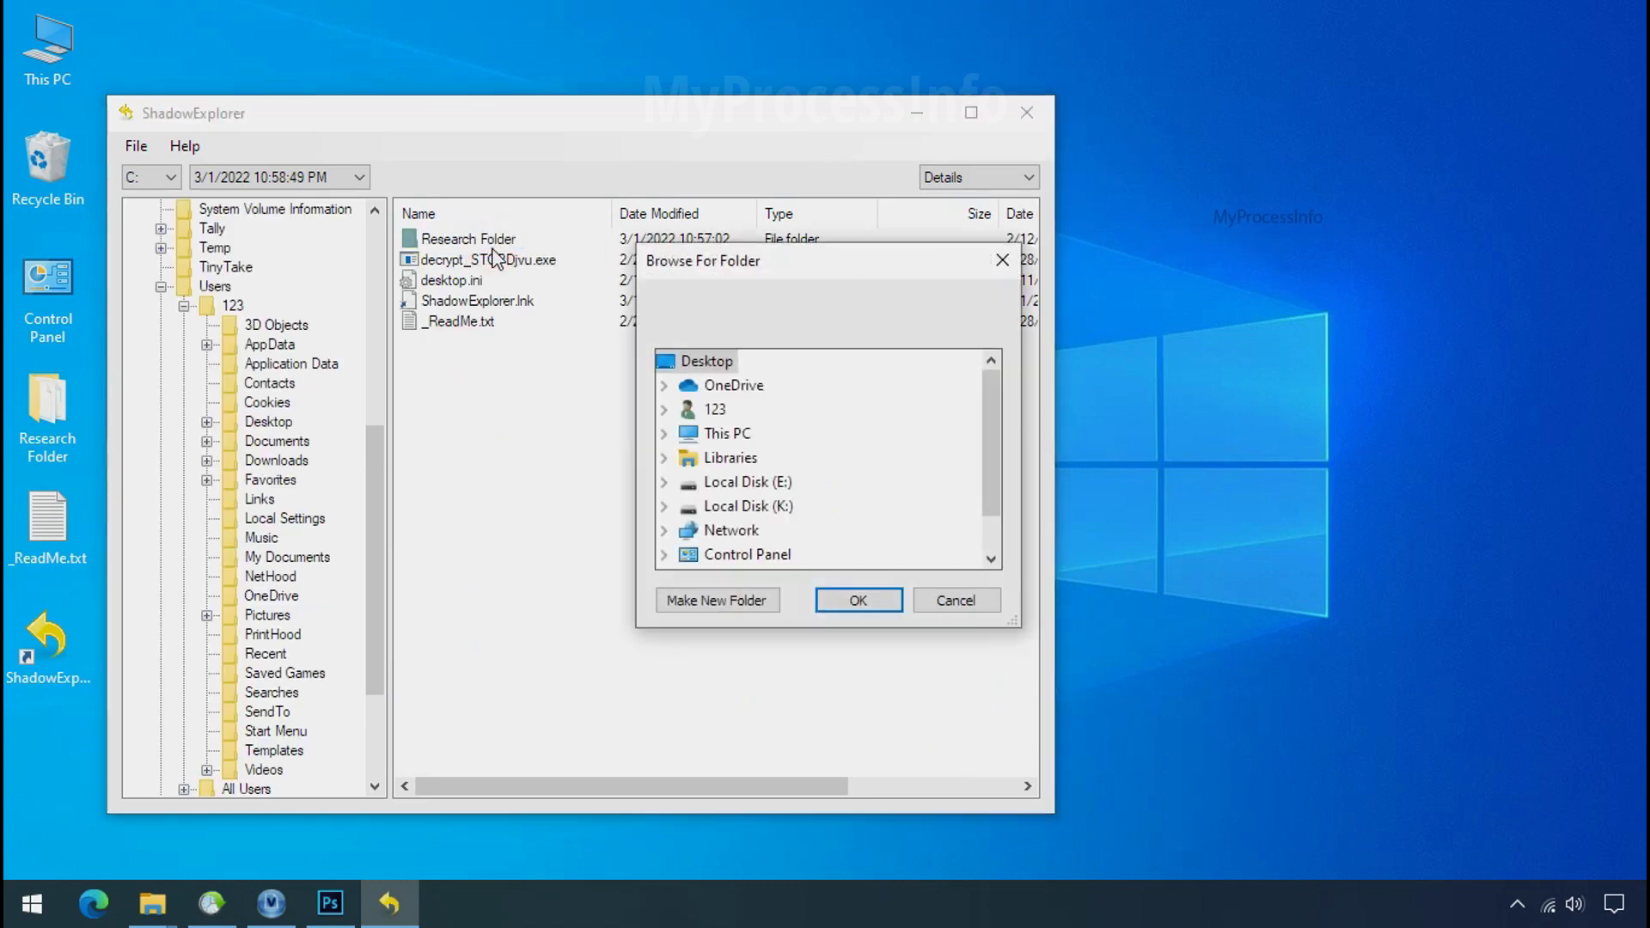
double_click(737, 454)
scroll(782, 464, "down", 3)
double_click(770, 481)
left_click(775, 506)
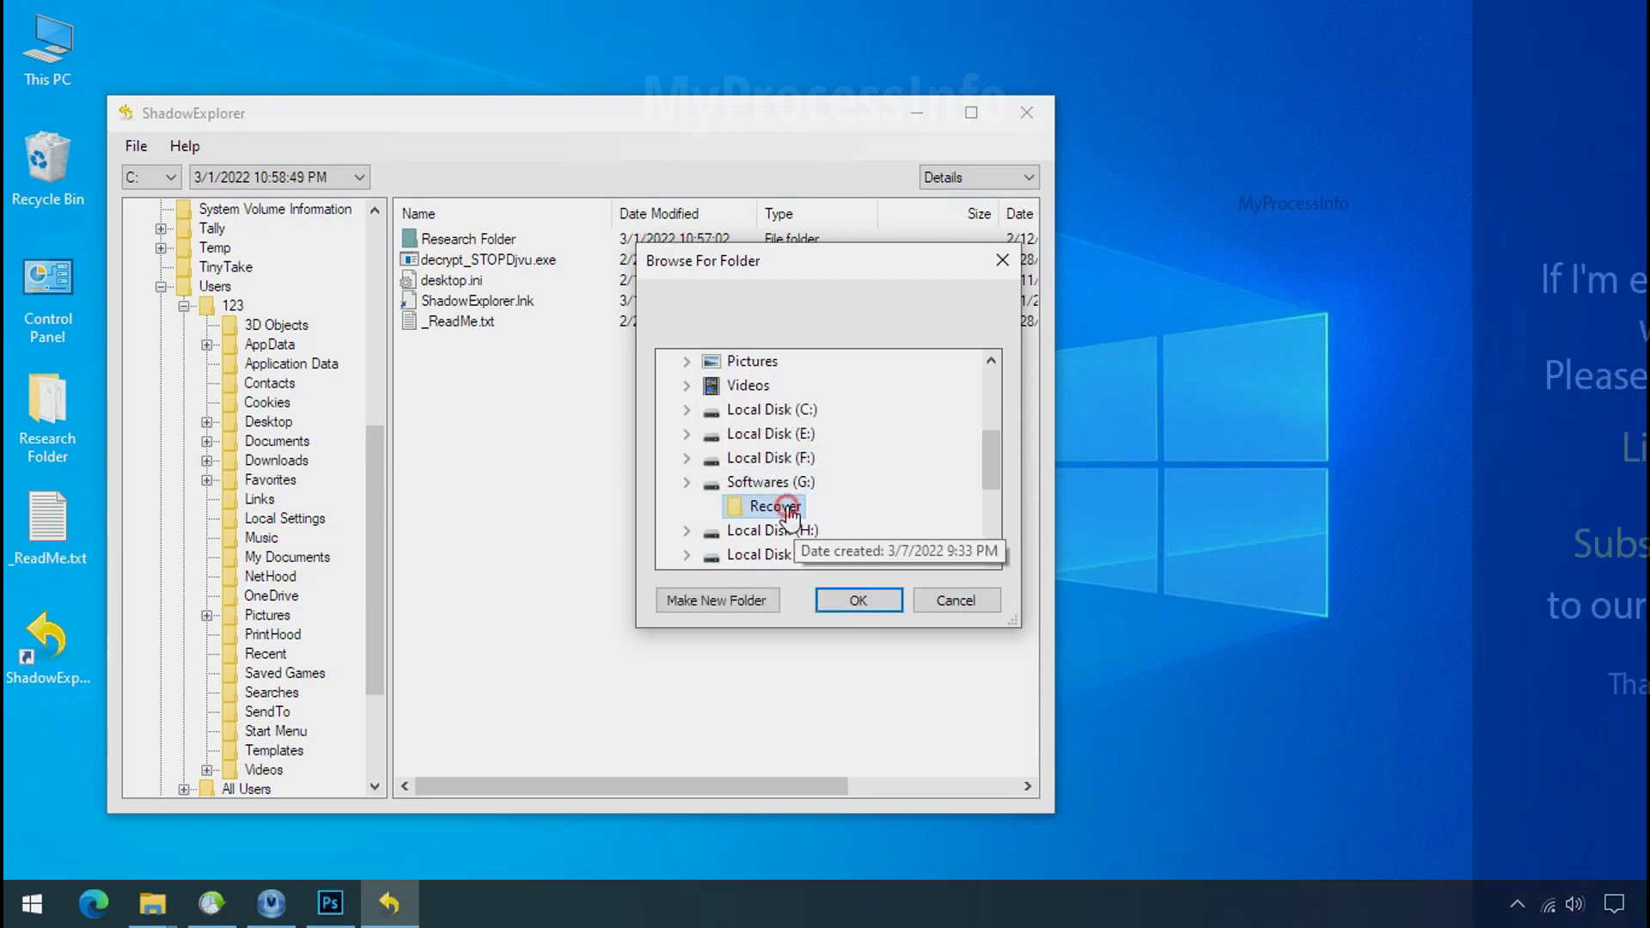
left_click(853, 602)
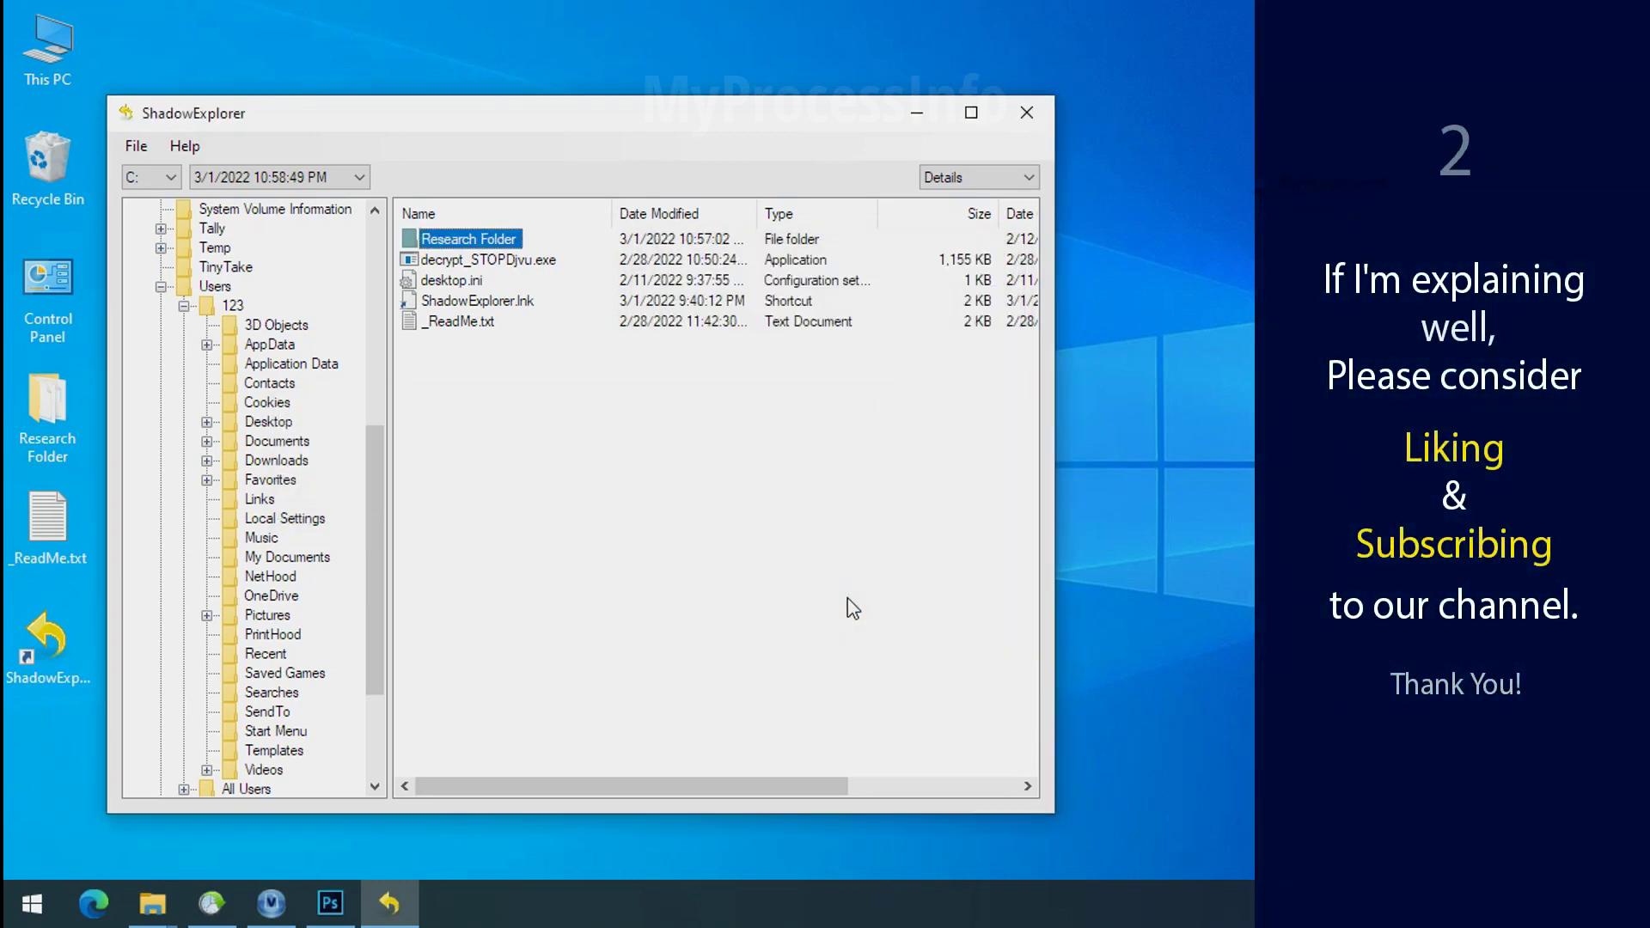
left_click(921, 121)
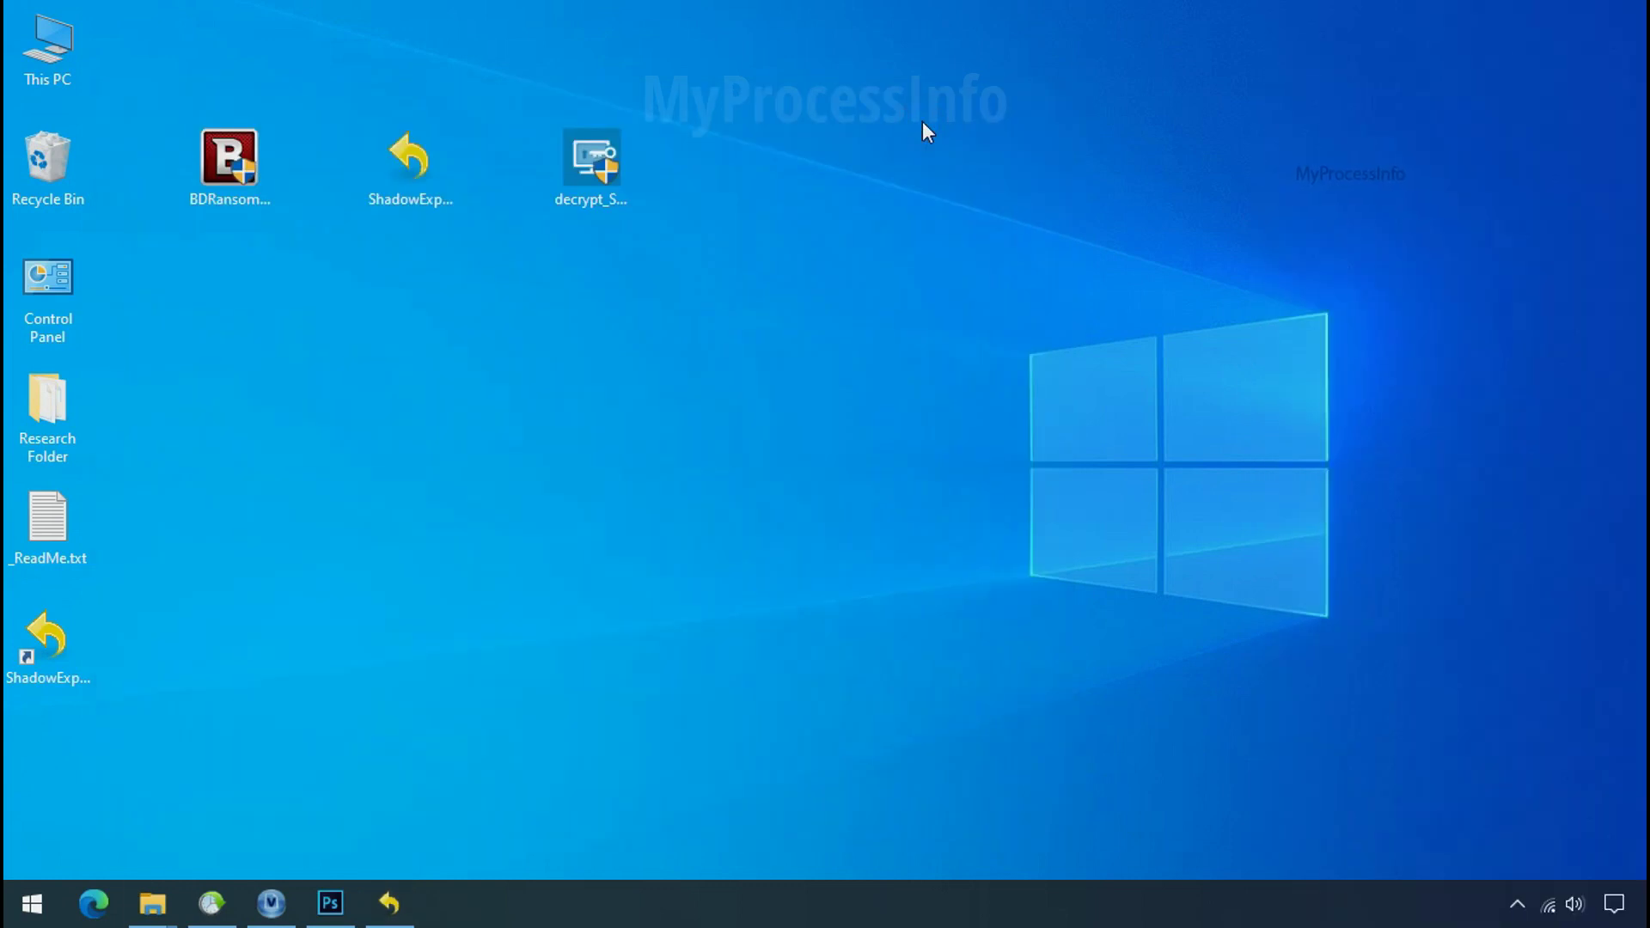
- Open Recover\Research Folder on Softwares (G:) in File Explorer
left_click(152, 903)
left_click(121, 659)
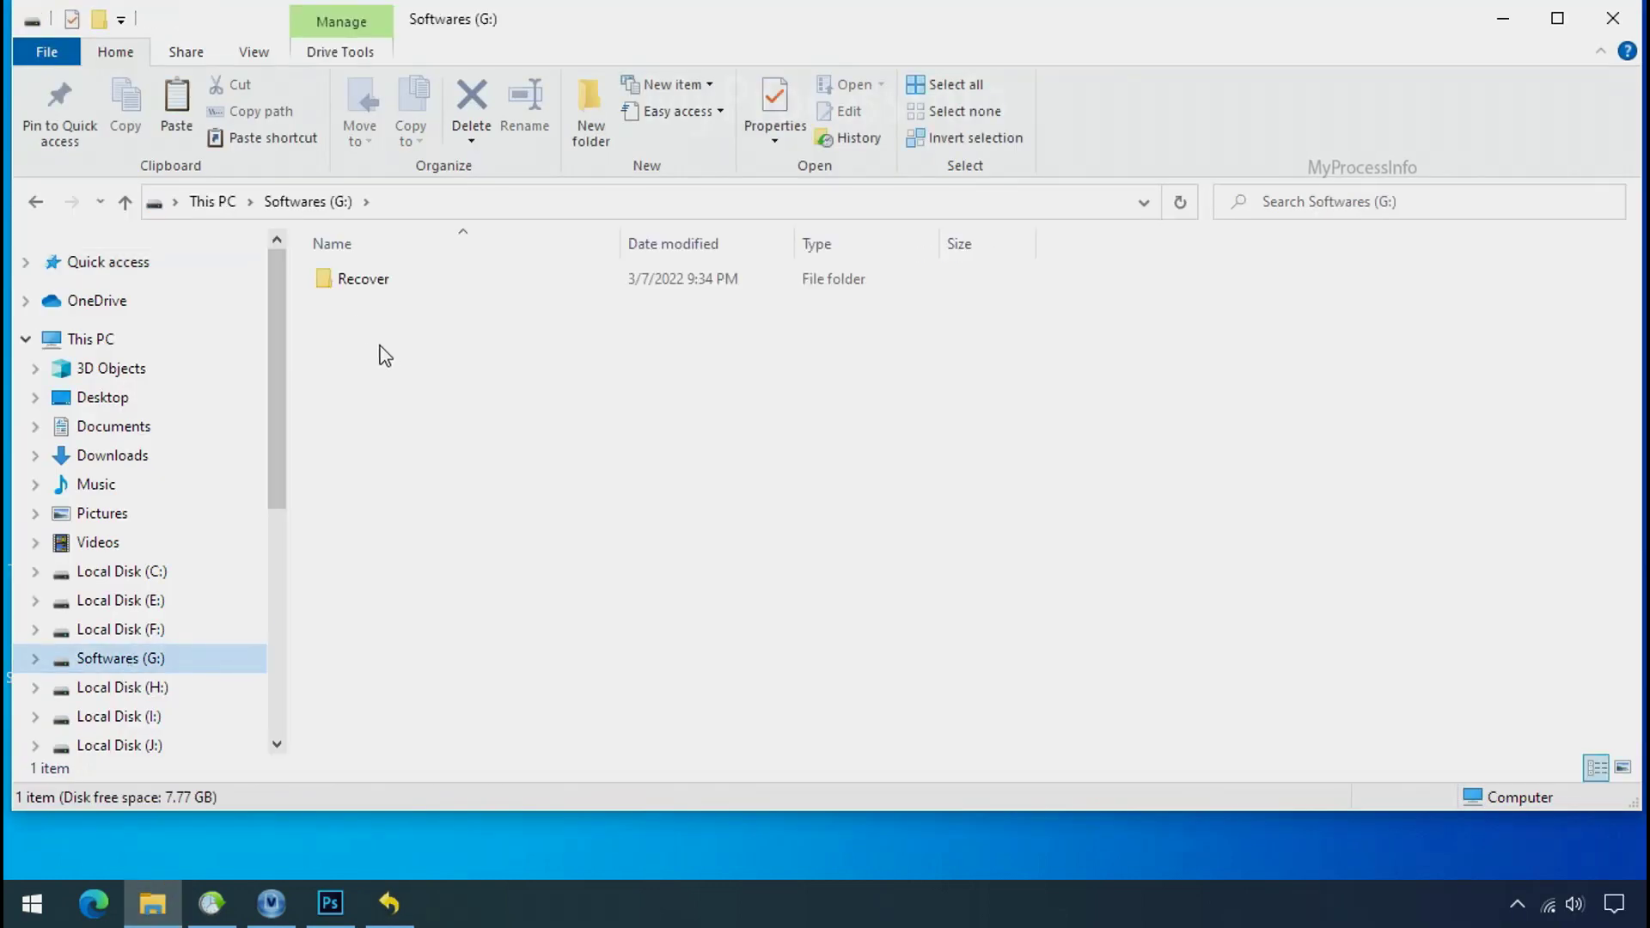
double_click(331, 280)
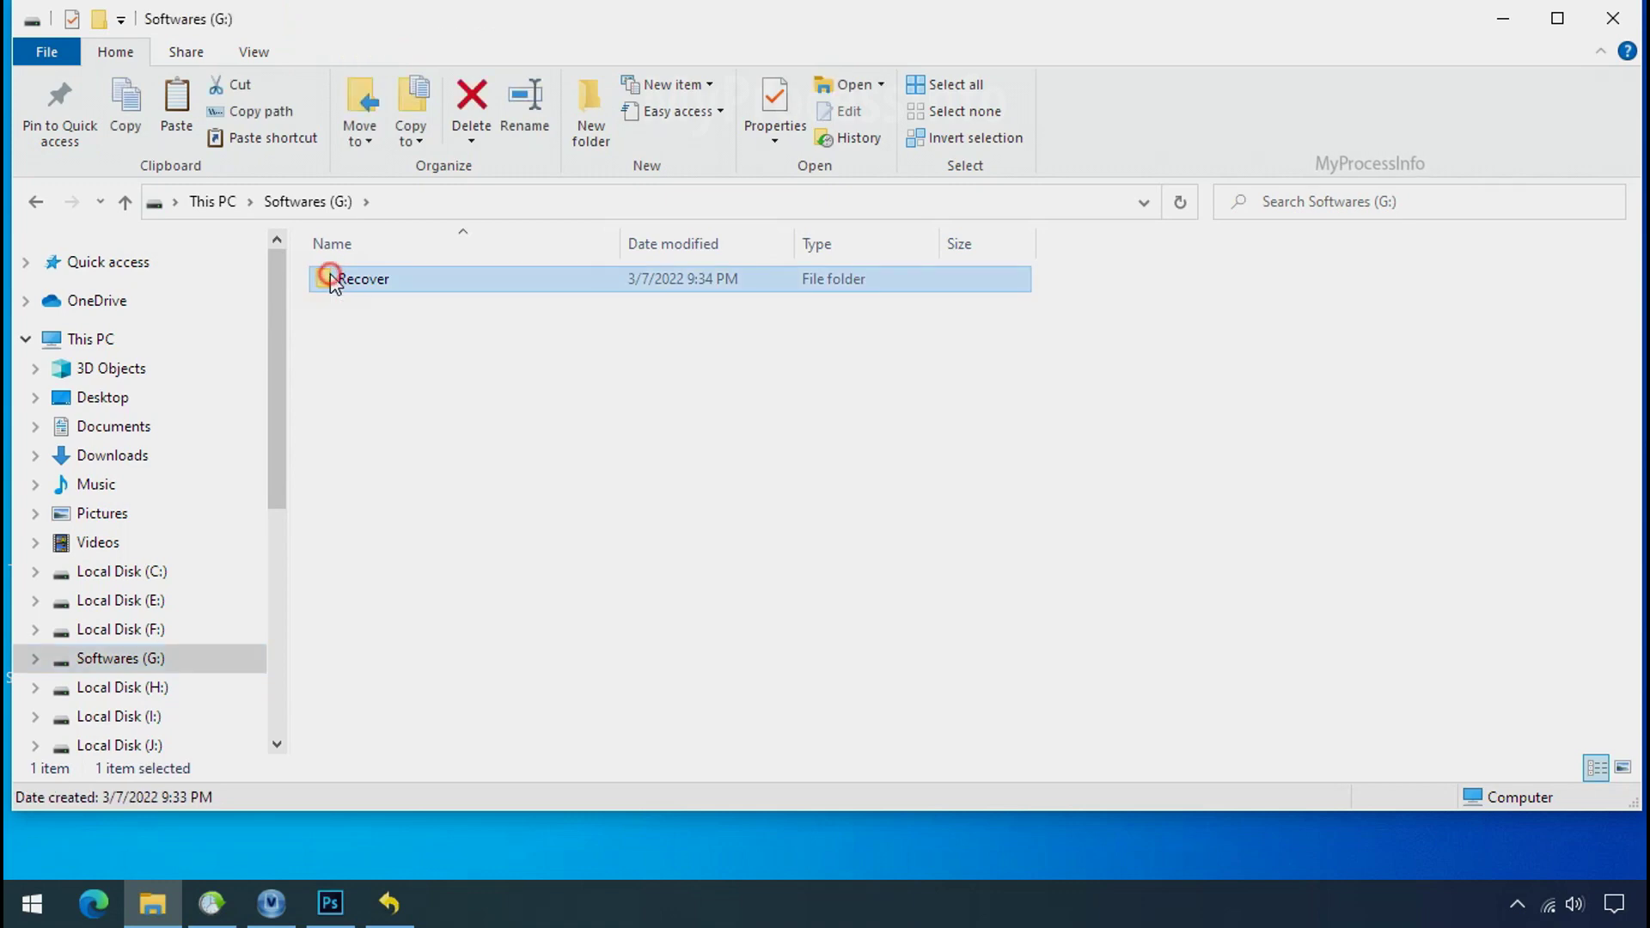
double_click(344, 281)
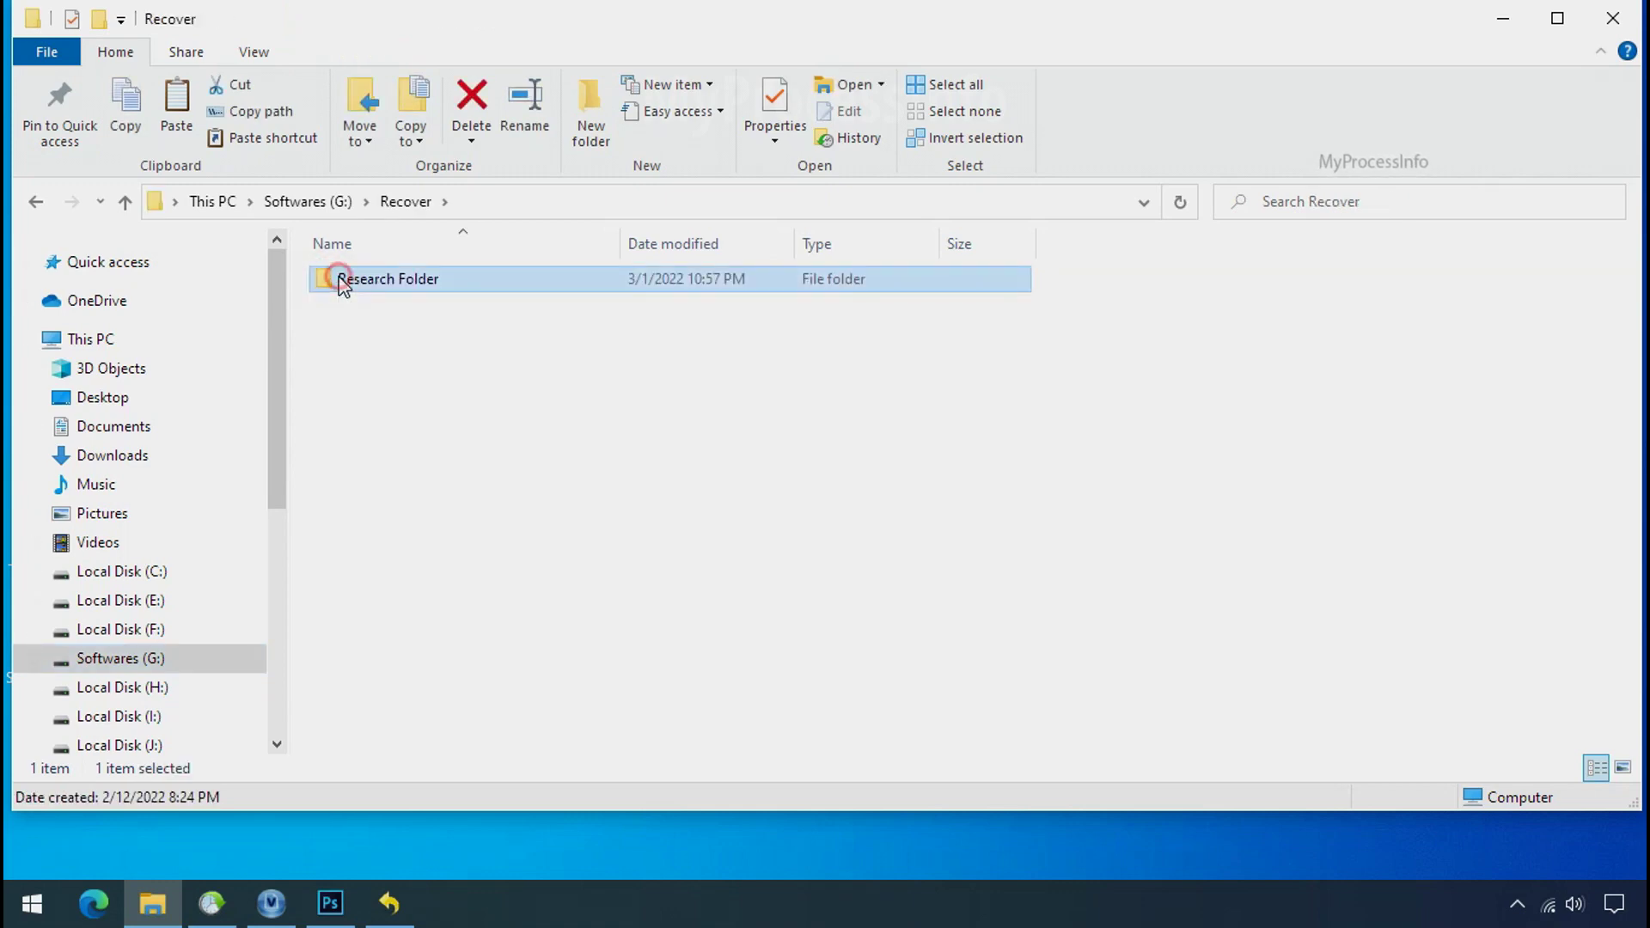
- Check the PNG, PDF and XLSX test files and enlarge them to Large icons
left_click(365, 280)
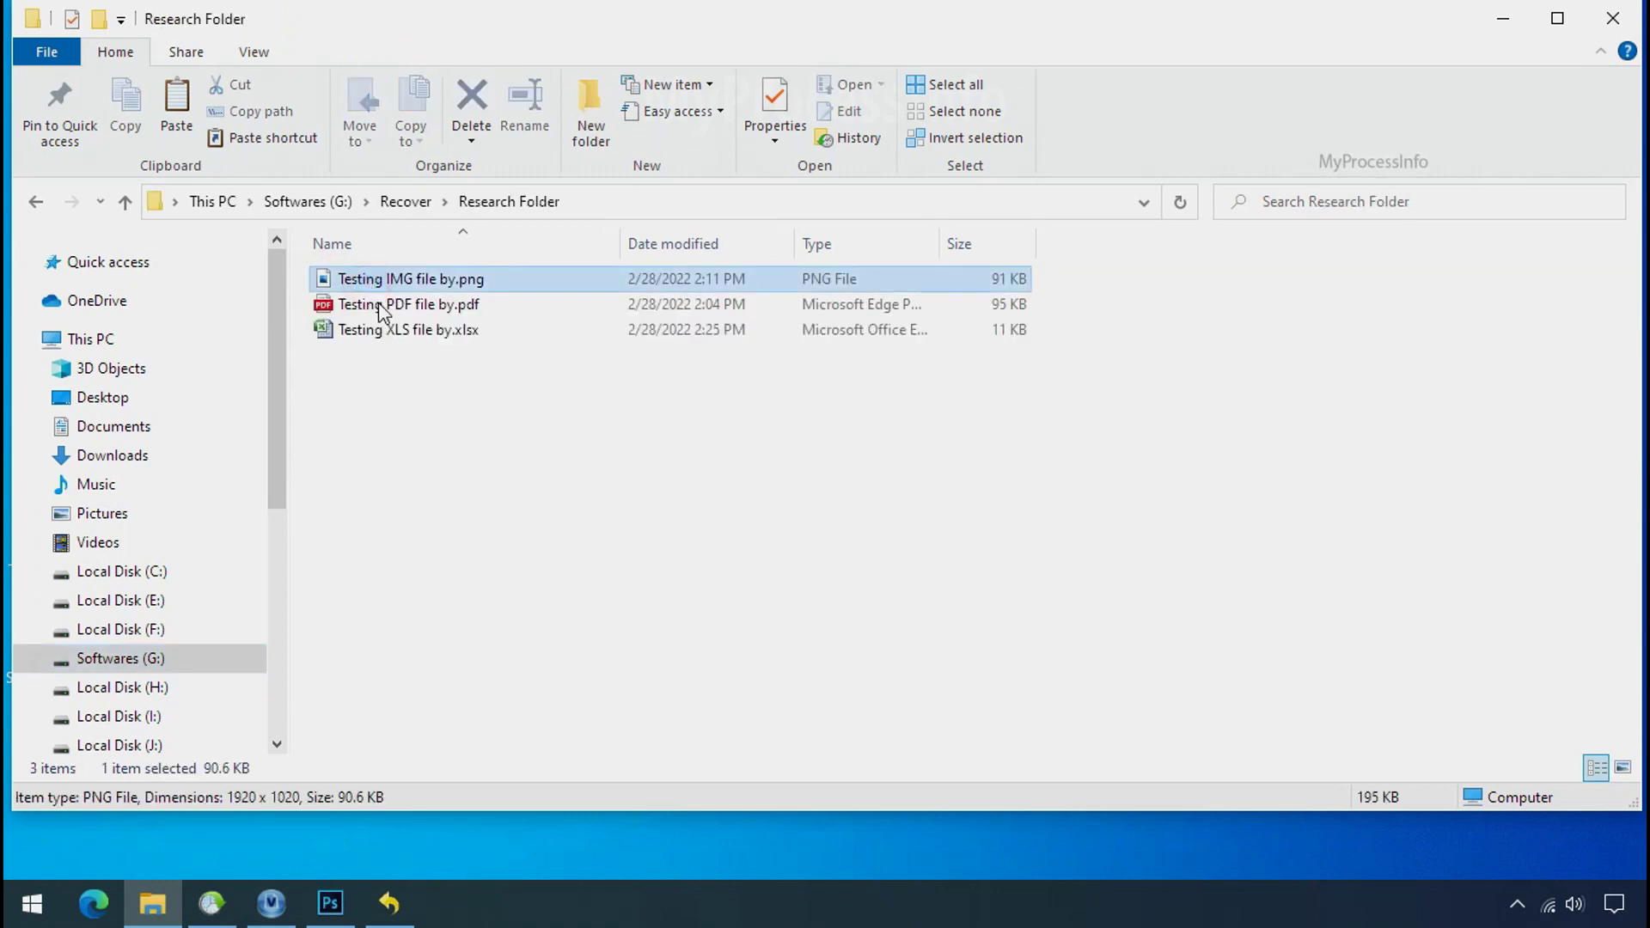
left_click(364, 304)
left_click(397, 330)
left_click(426, 281)
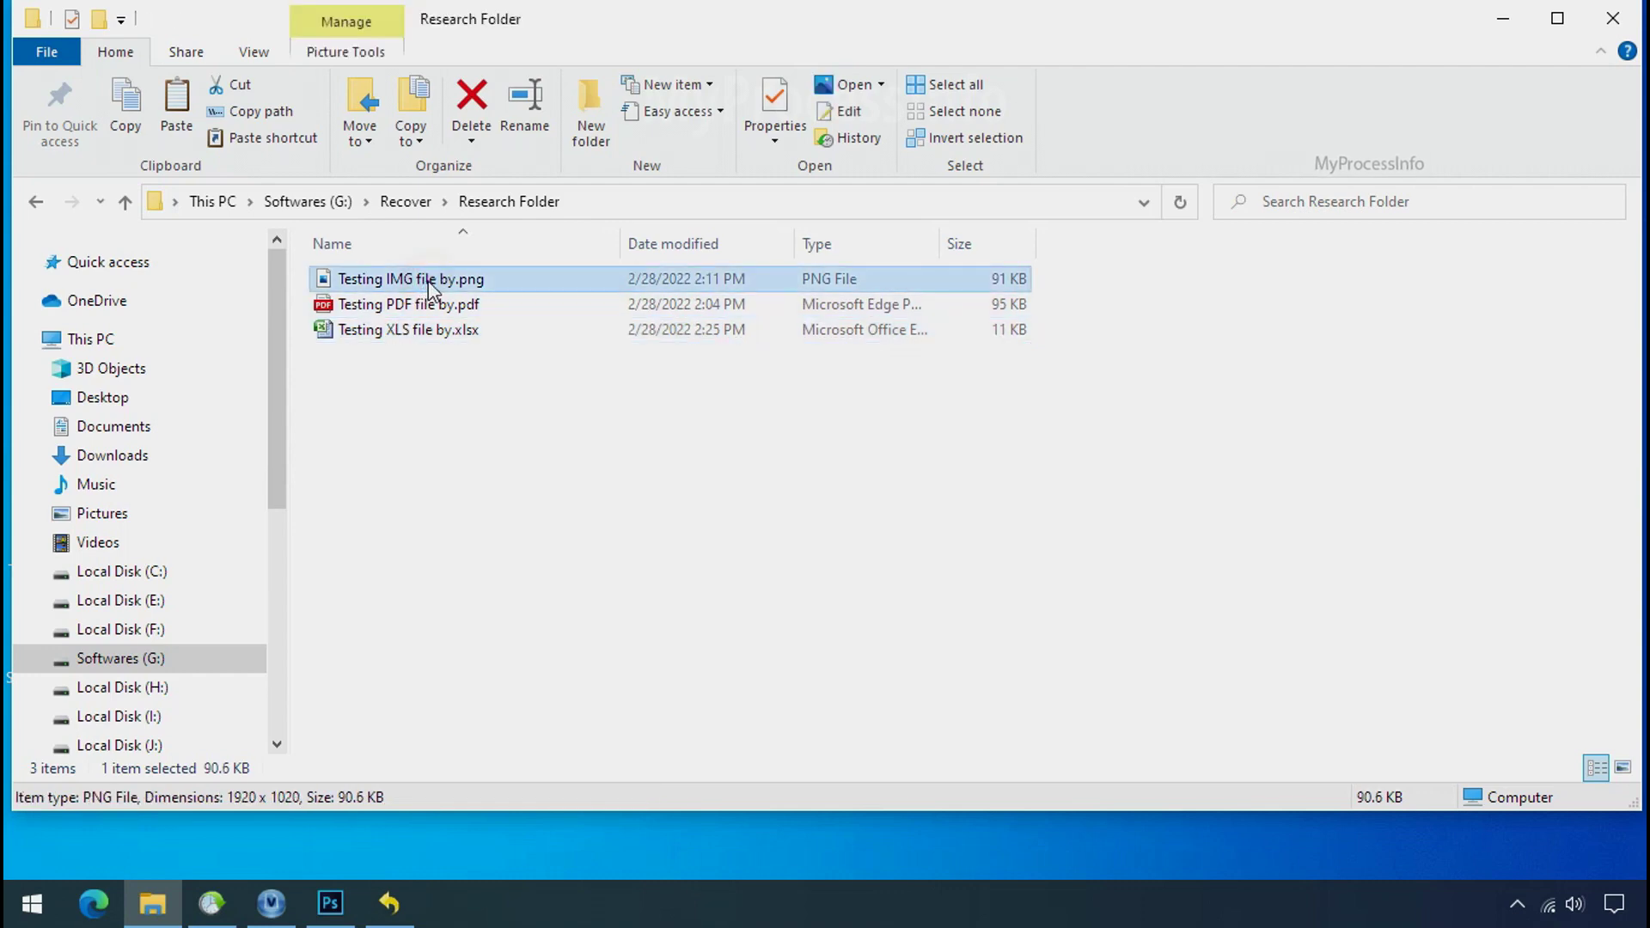
scroll(682, 475, "up", 1, "ctrl")
scroll(682, 474, "up", 1, "ctrl")
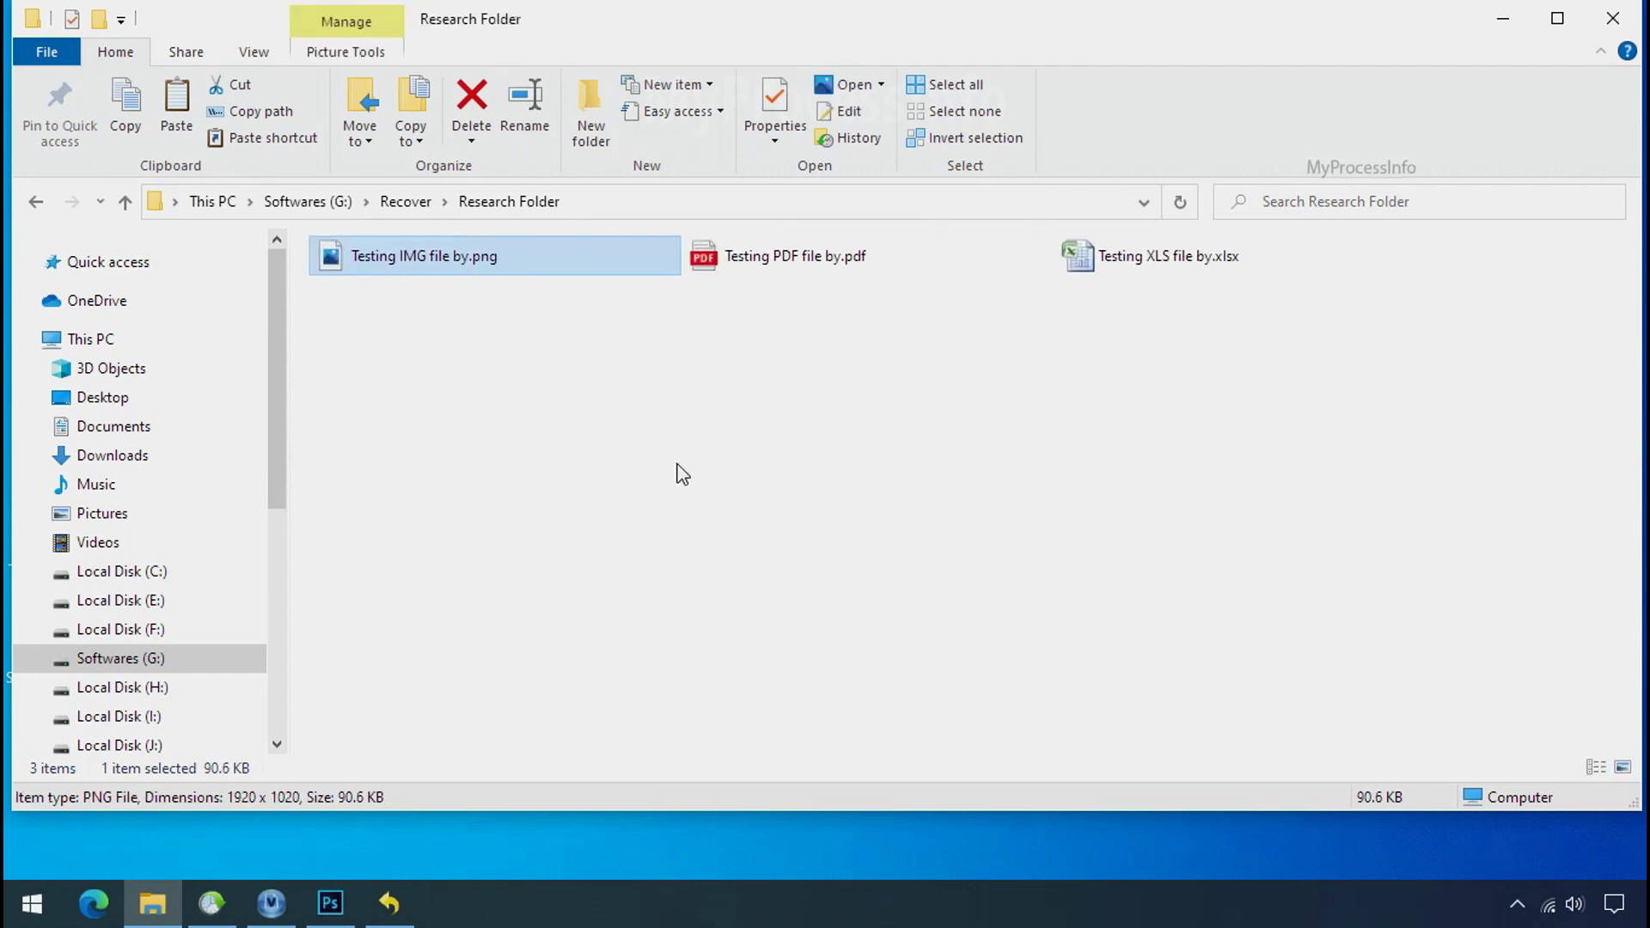
scroll(681, 475, "up", 1, "ctrl")
scroll(682, 474, "up", 1, "ctrl")
scroll(678, 472, "up", 1, "ctrl")
scroll(678, 472, "up", 1, "ctrl")
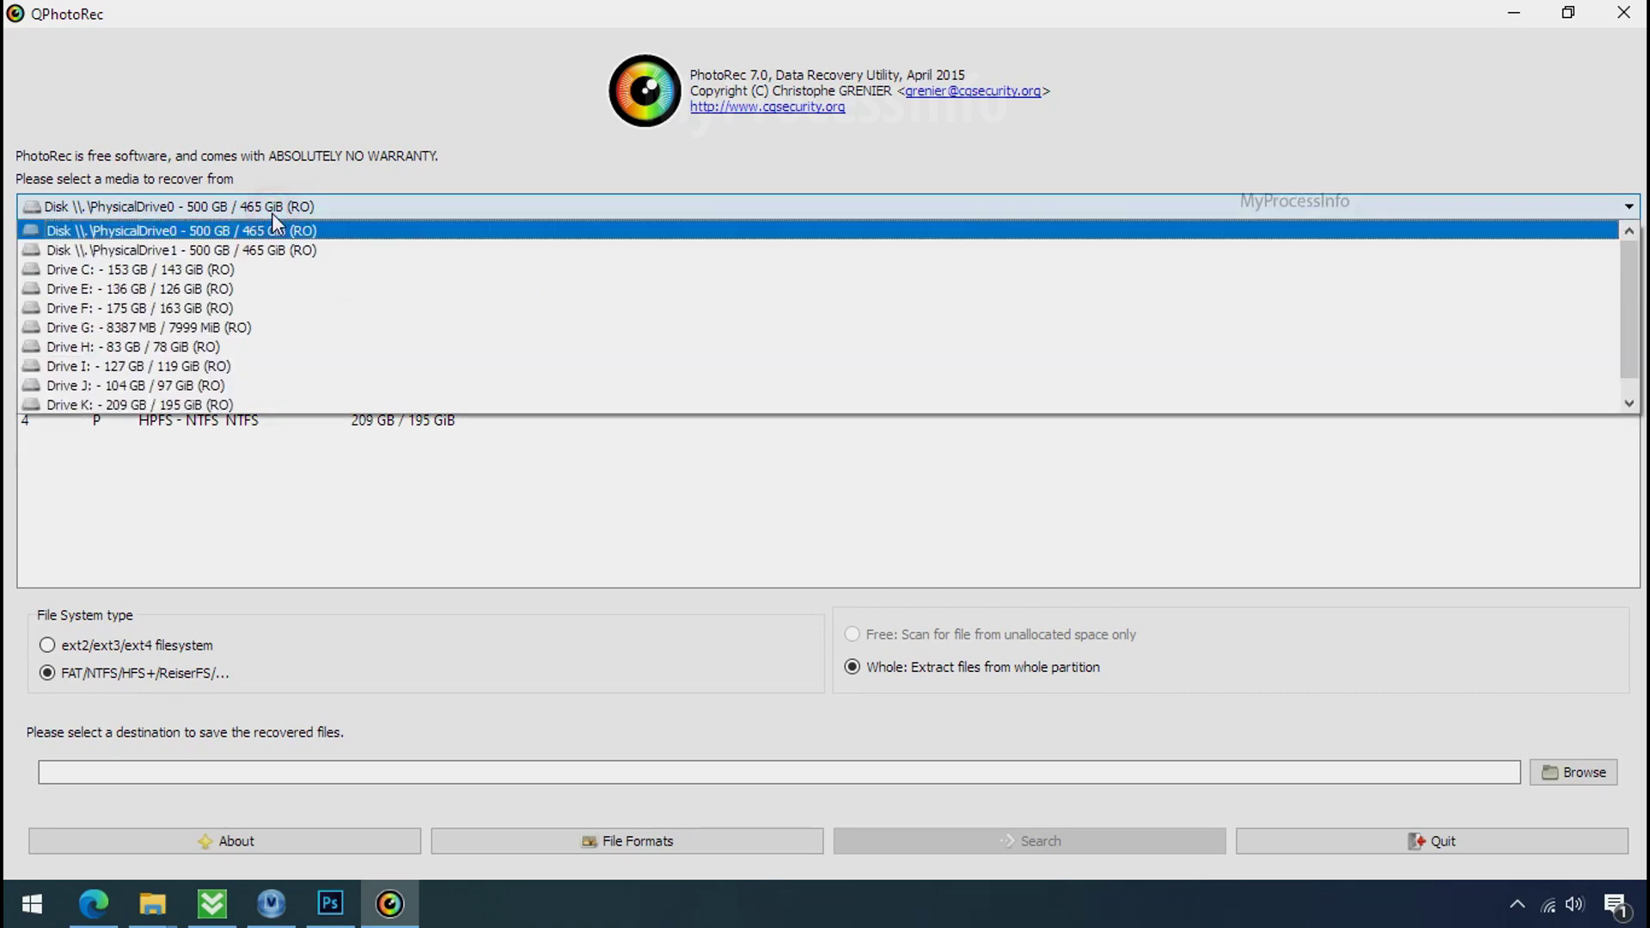
- Download the TestDisk Windows package from CGSecurity and close Edge
scroll(292, 344, "down", 1)
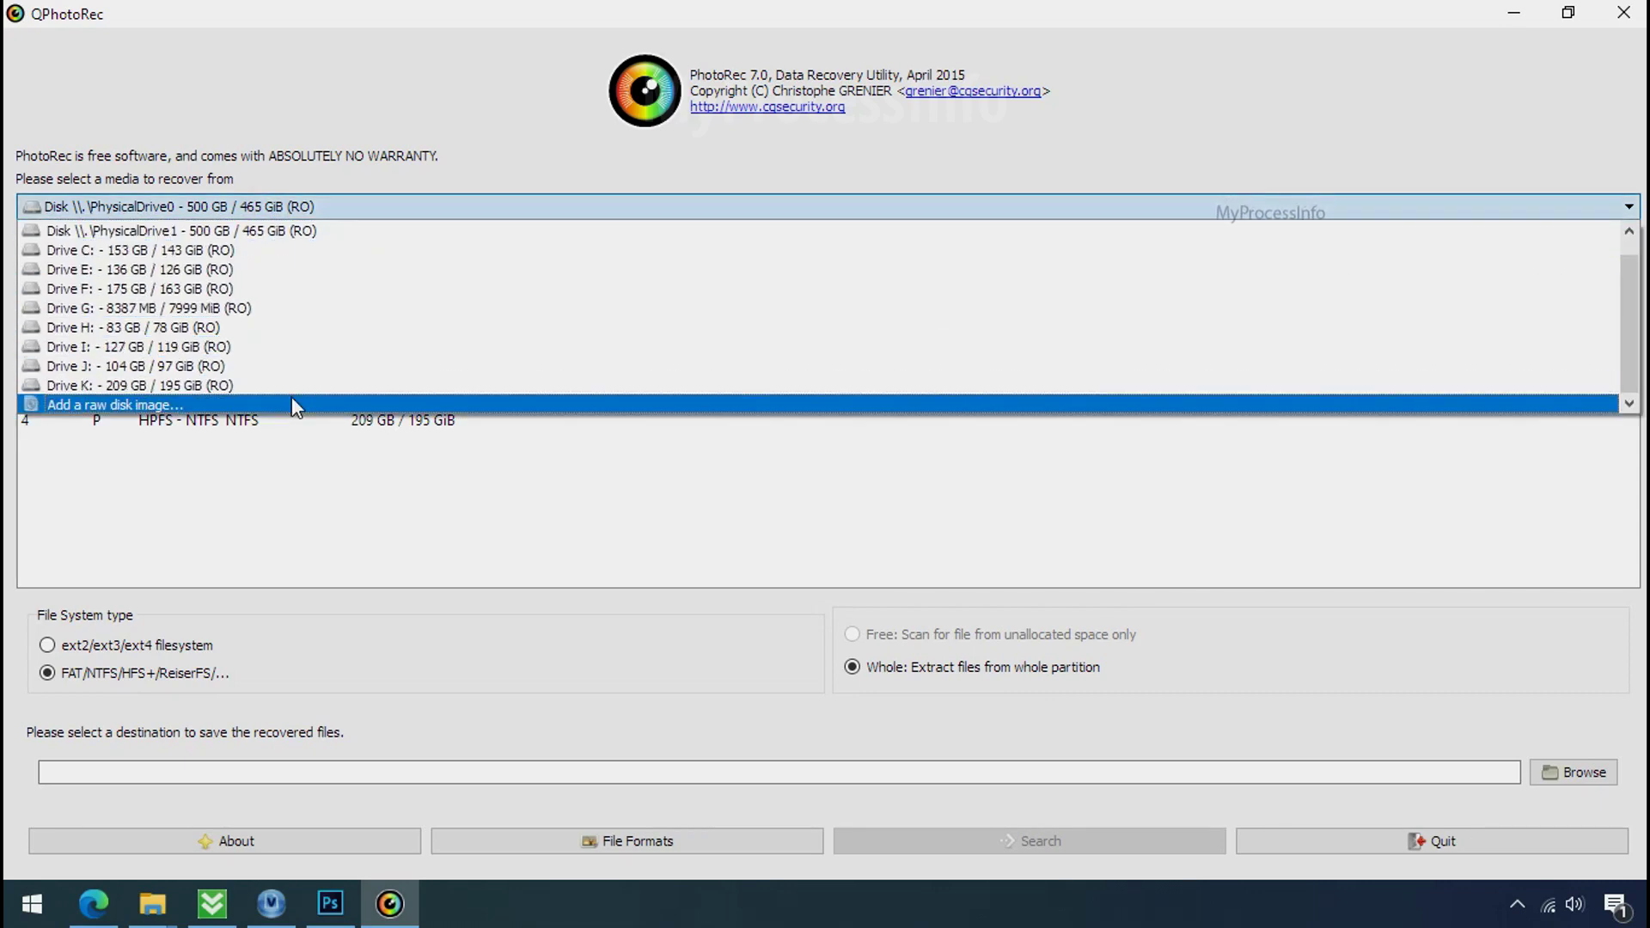
left_click(432, 135)
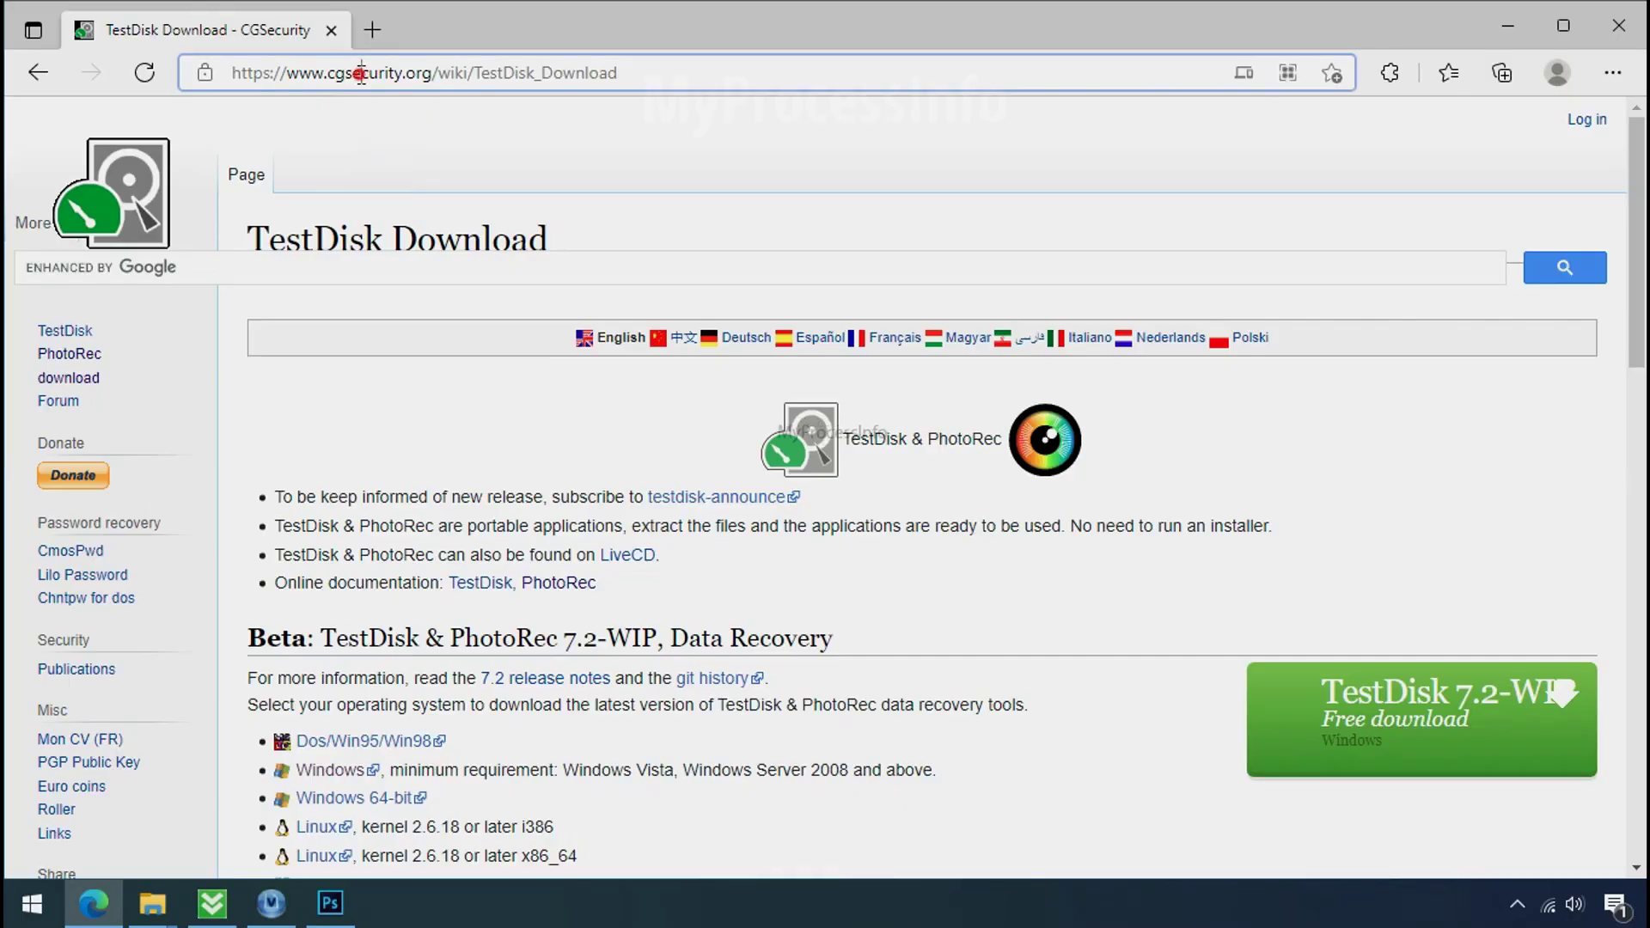
left_click(424, 163)
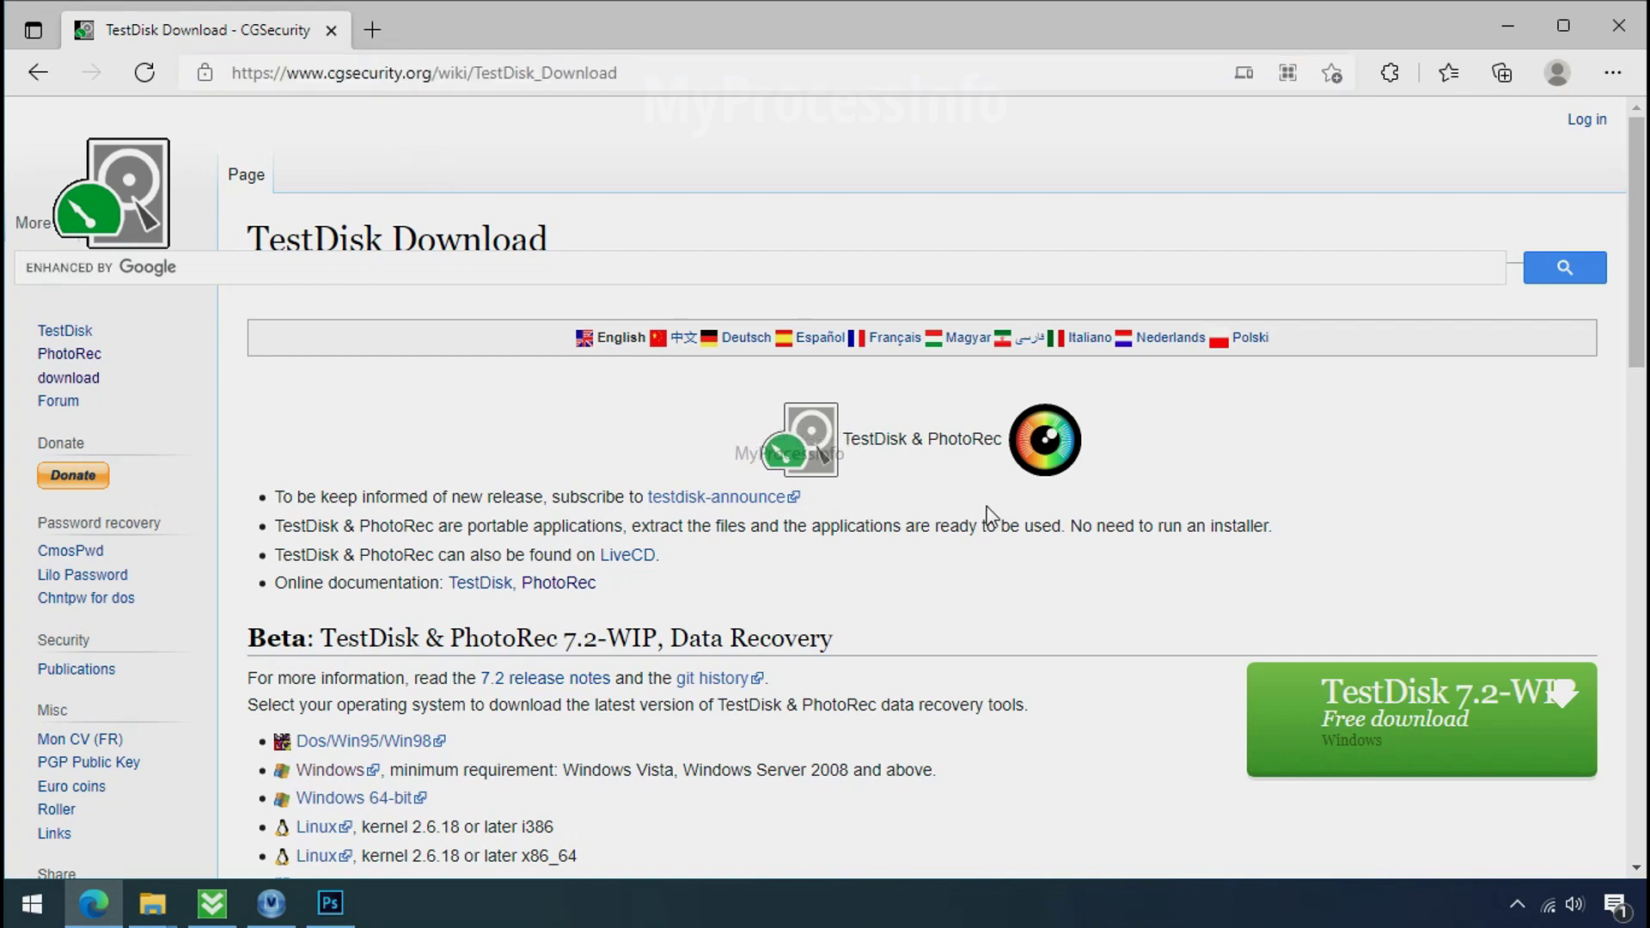
left_click(1619, 25)
- Extract the testdisk zip into its own testdisk-7.0.win folder
left_click(798, 189)
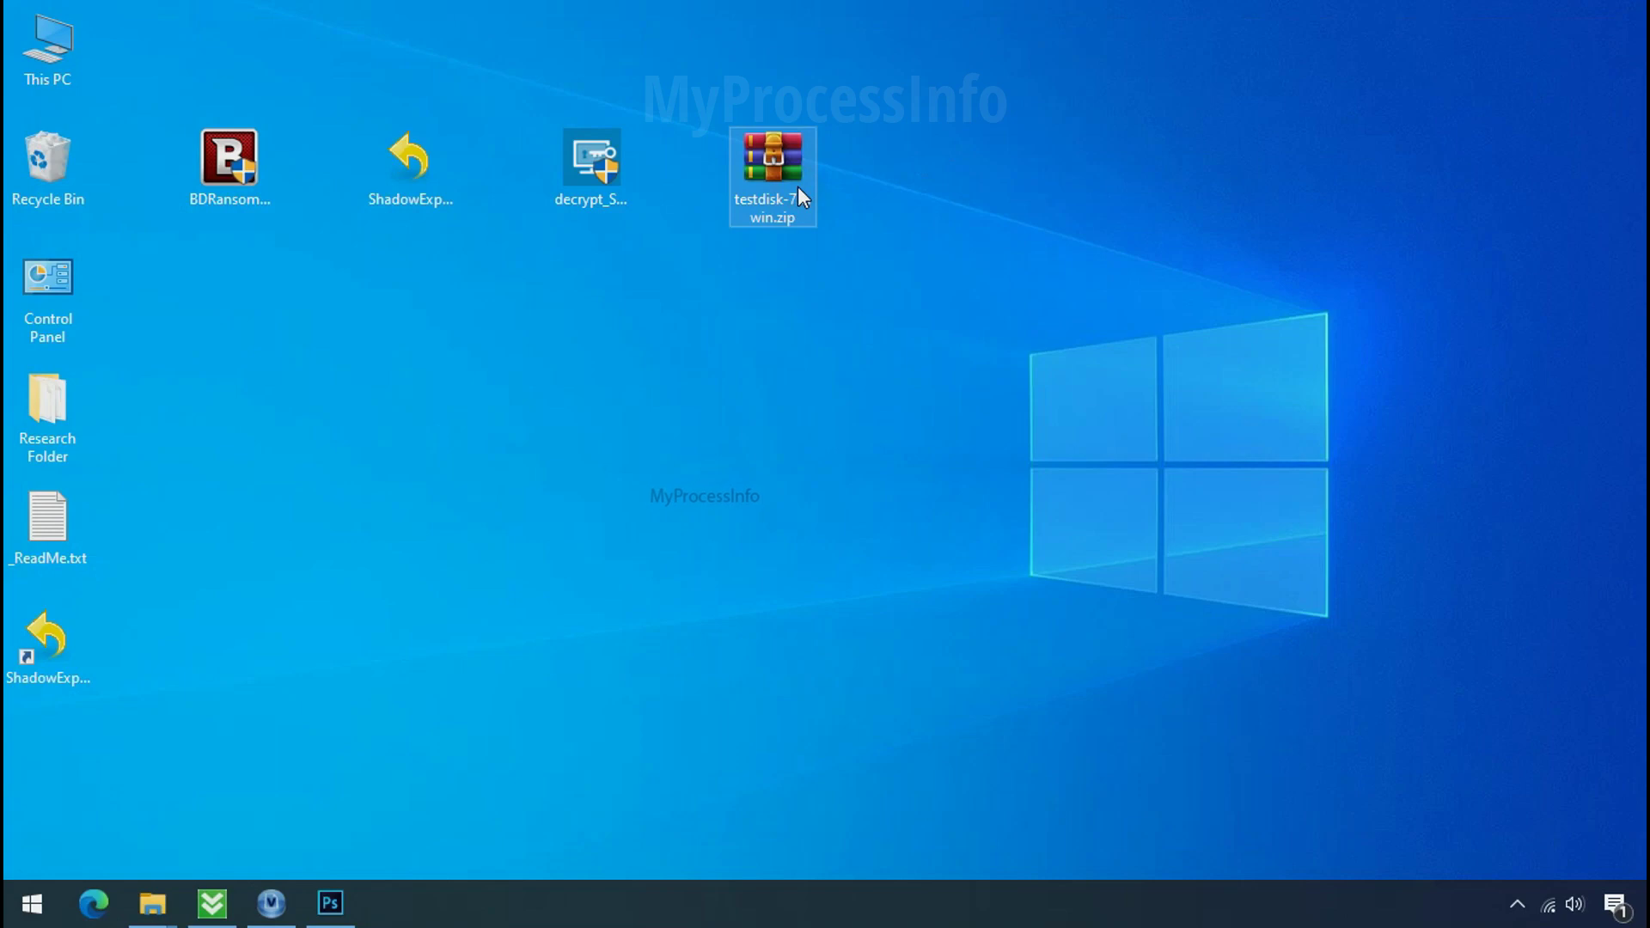
right_click(799, 189)
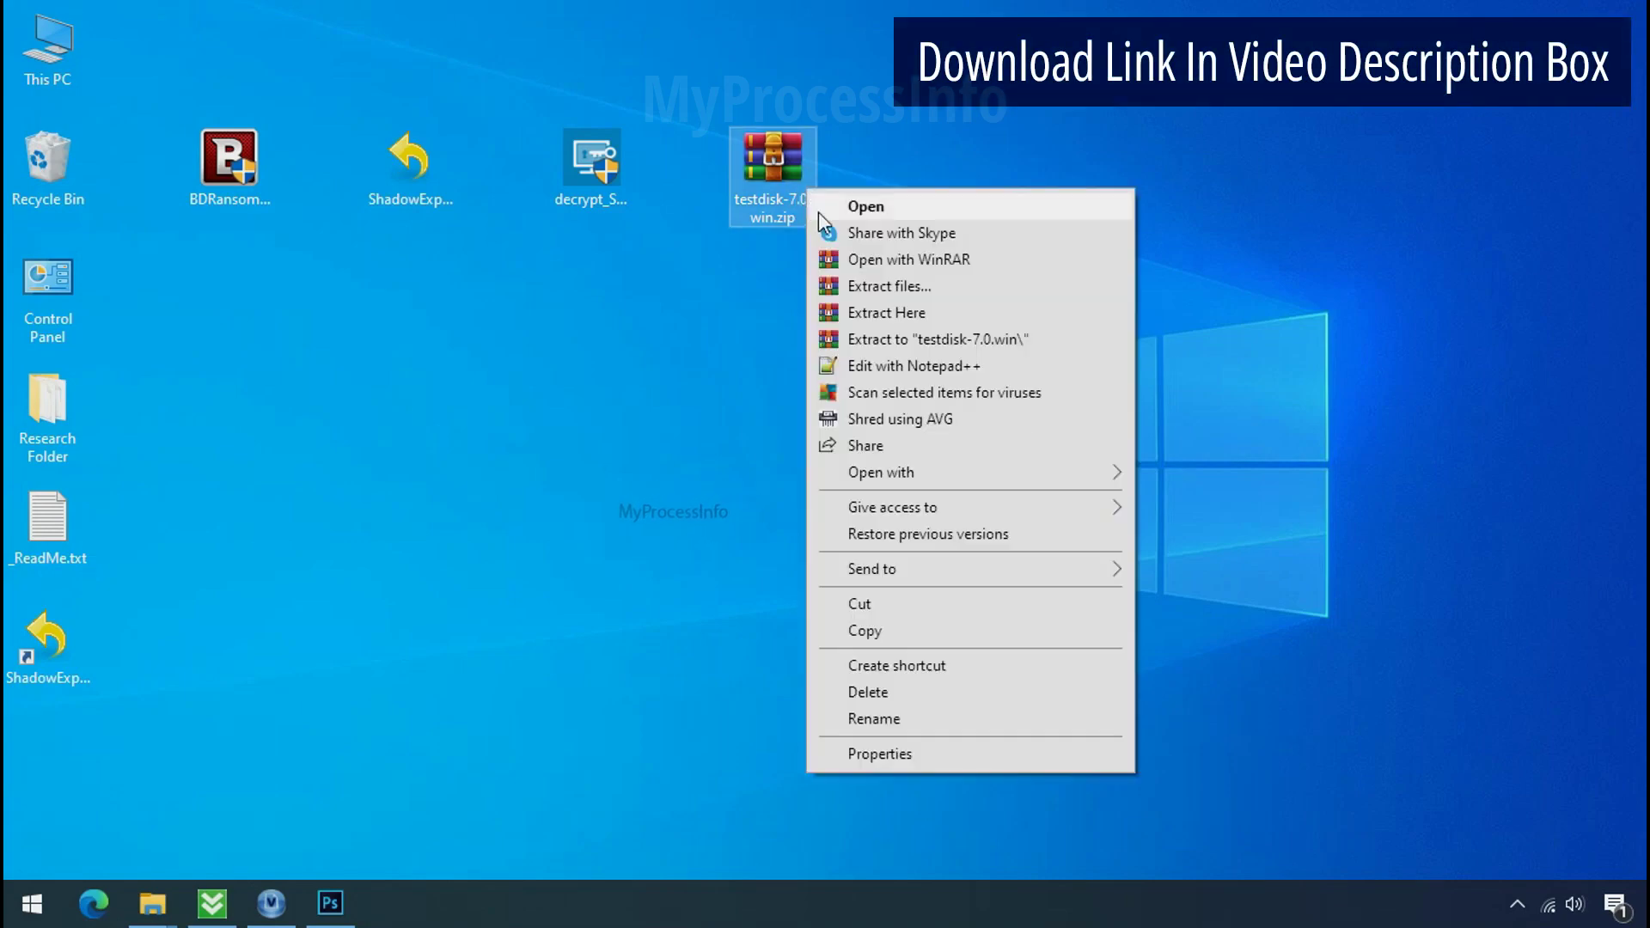
left_click(911, 341)
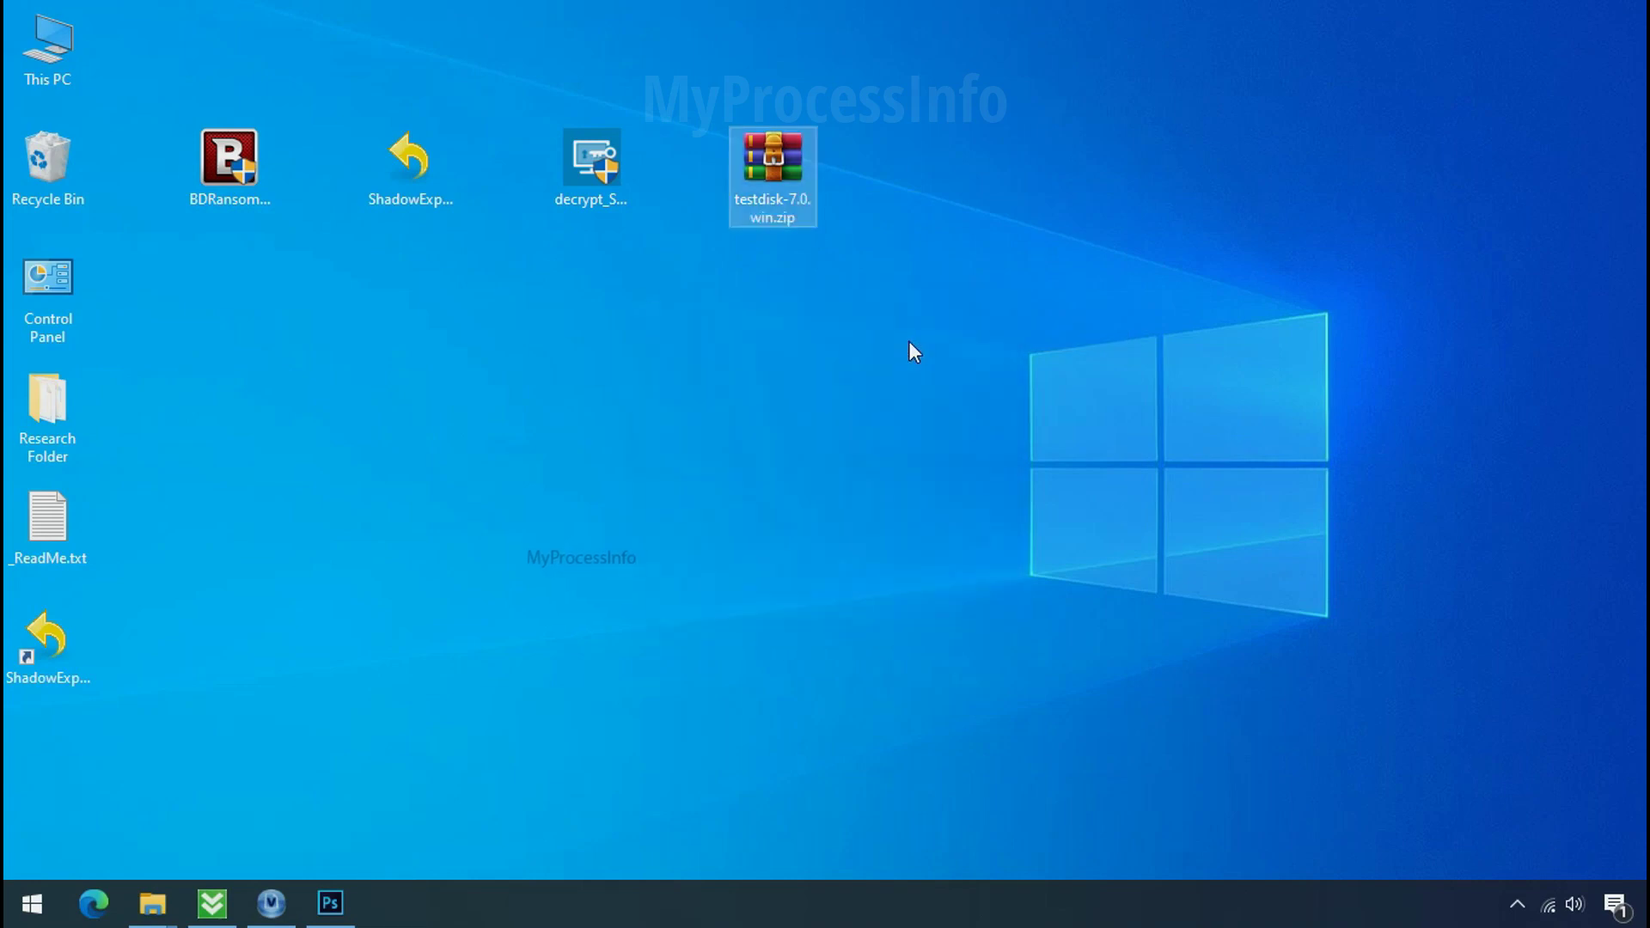
- Launch qphotorec_win.exe from the extracted testdisk-7.0 folder
double_click(954, 167)
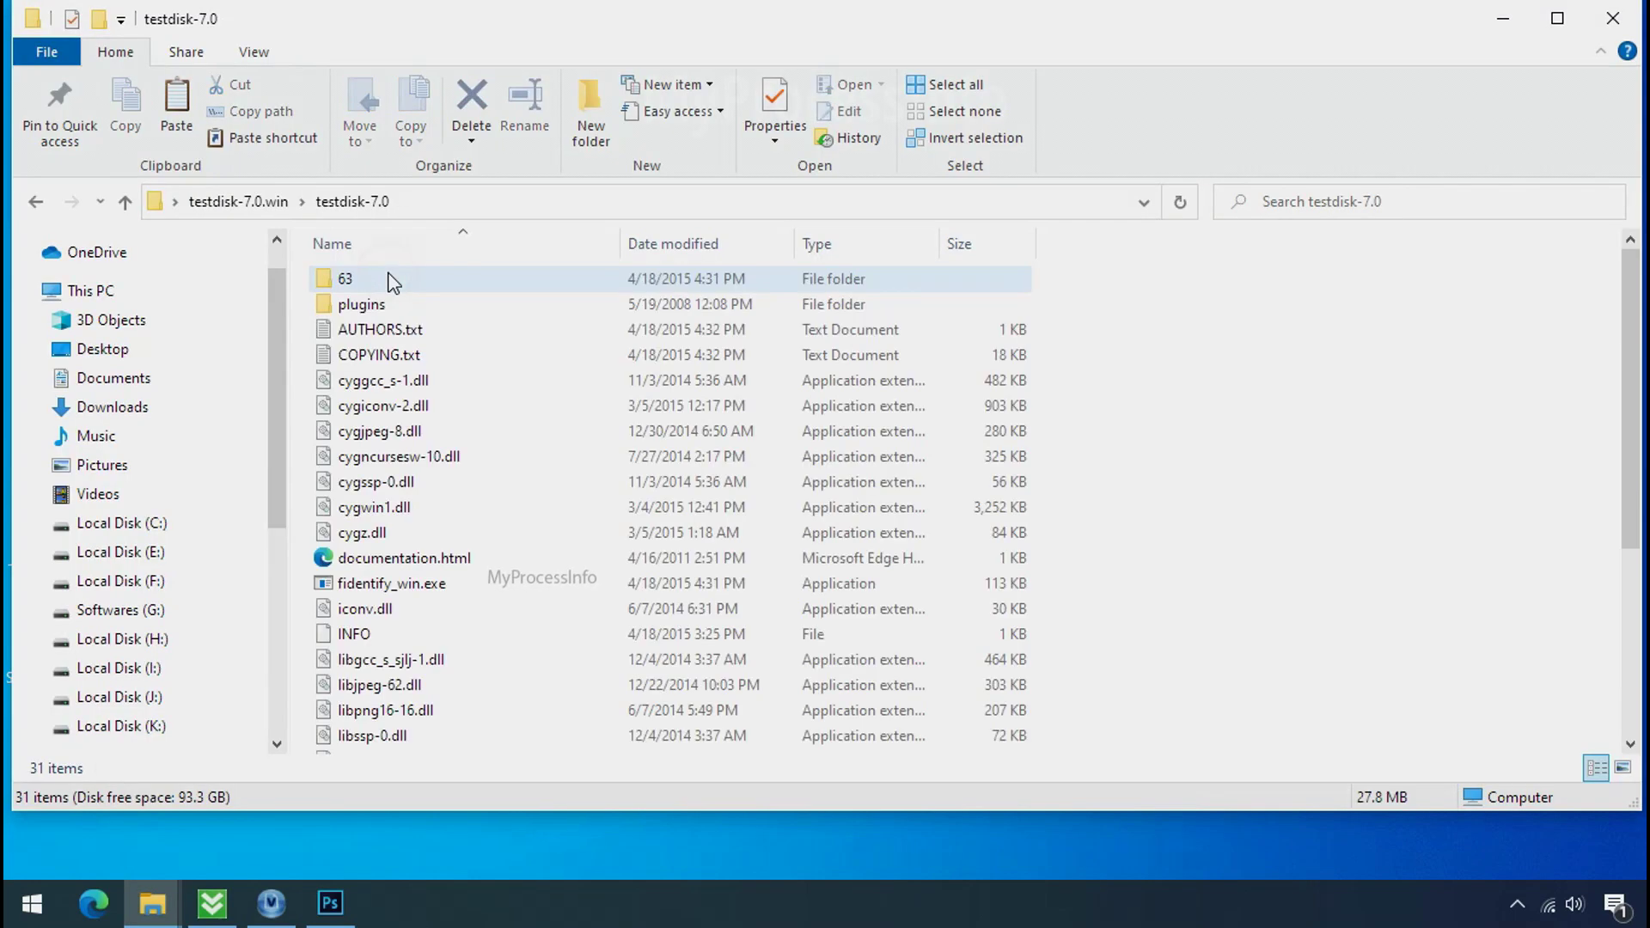
scroll(465, 579, "down", 5)
left_click(461, 565)
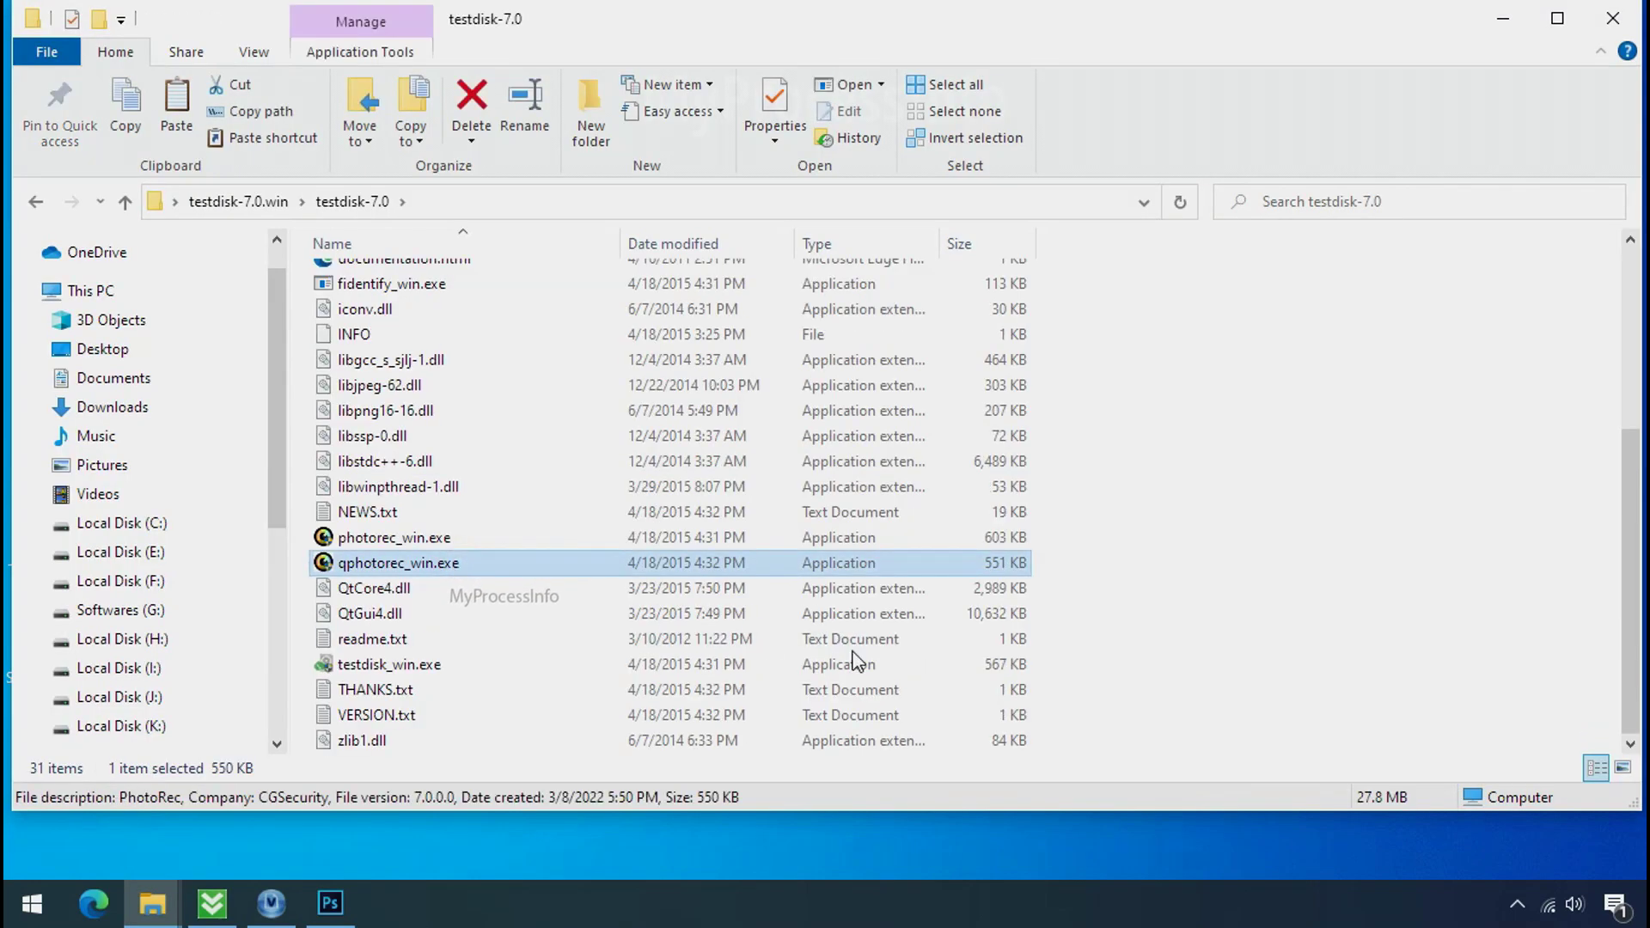
double_click(395, 563)
- Select Drive C as the recovery source and reset all file format checkmarks
left_click(330, 208)
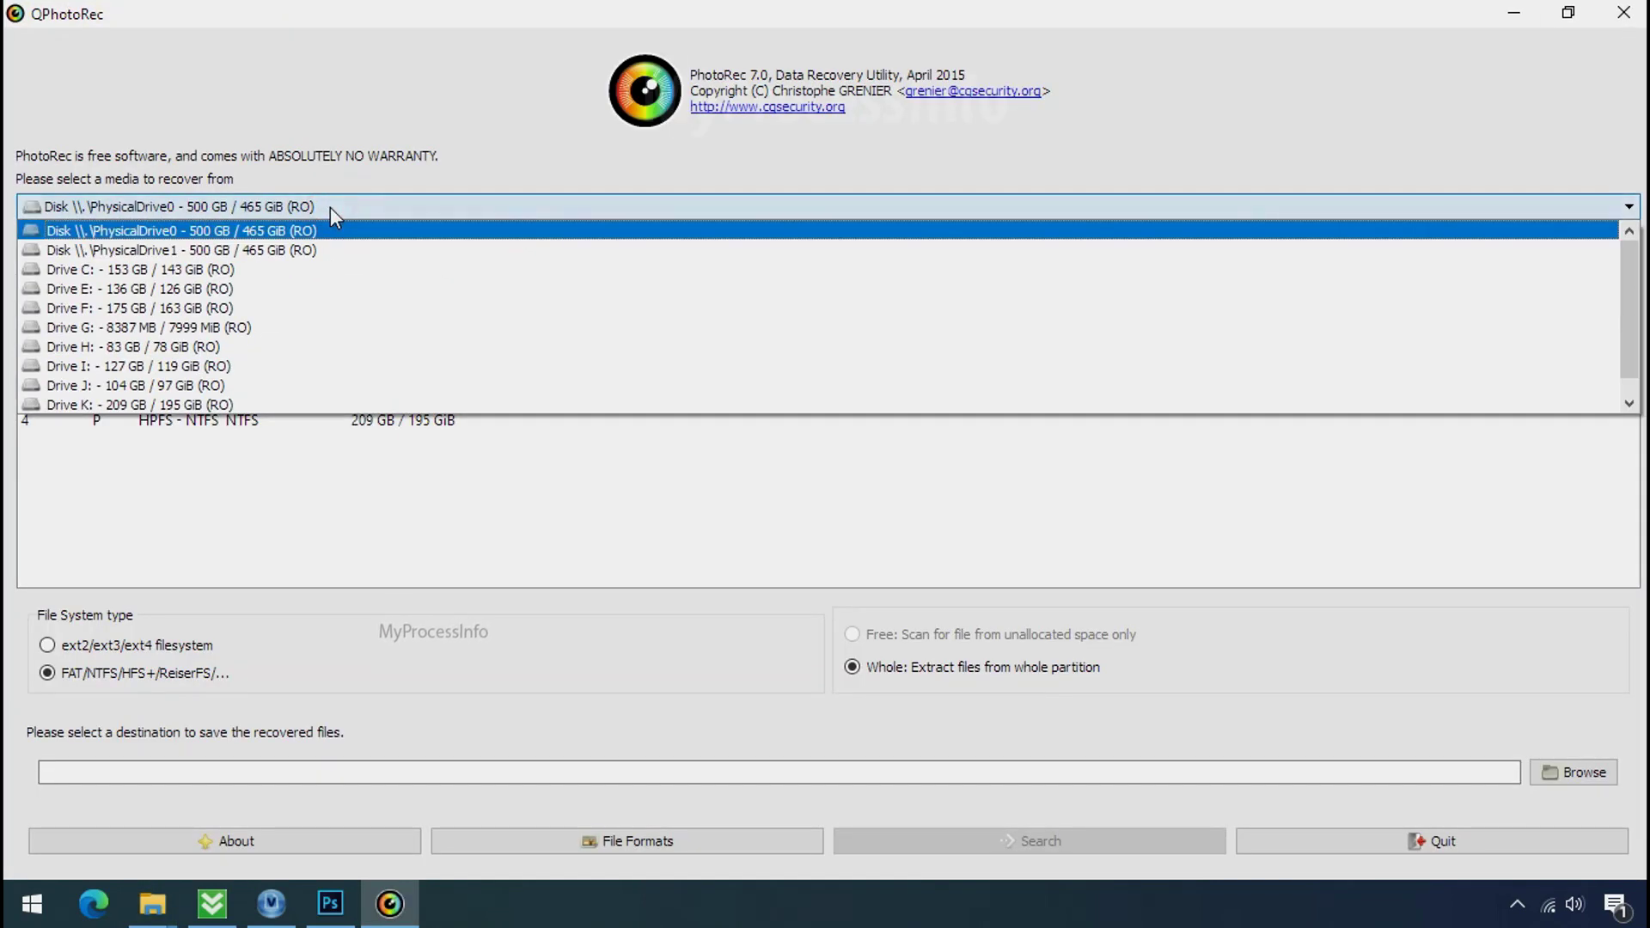
left_click(349, 268)
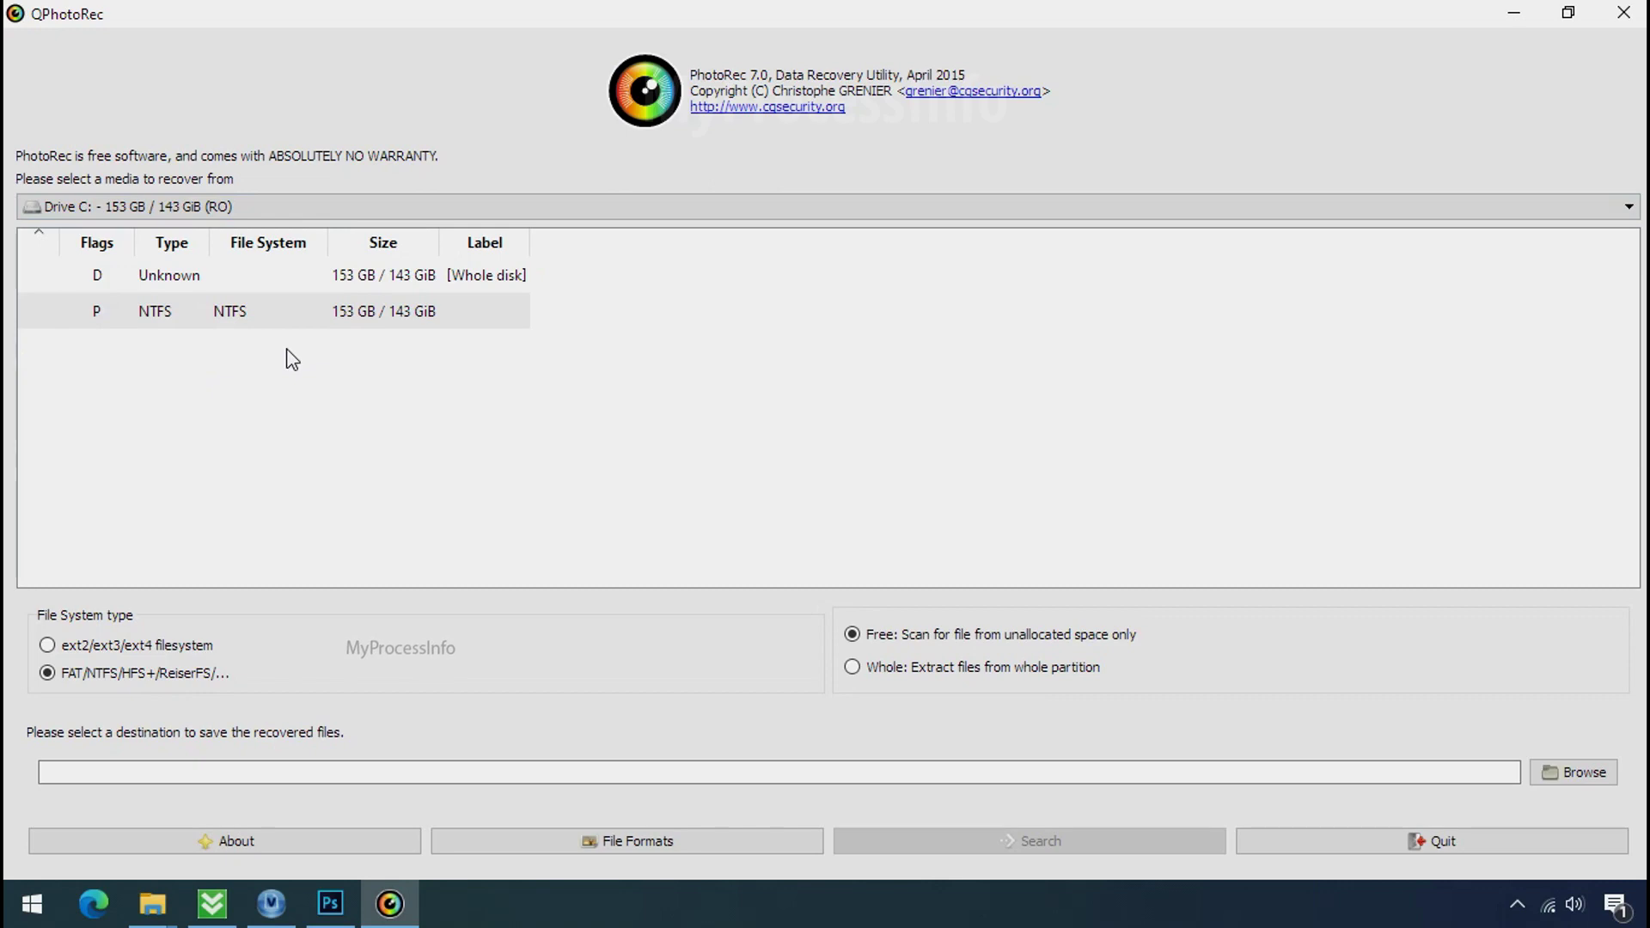
left_click(606, 840)
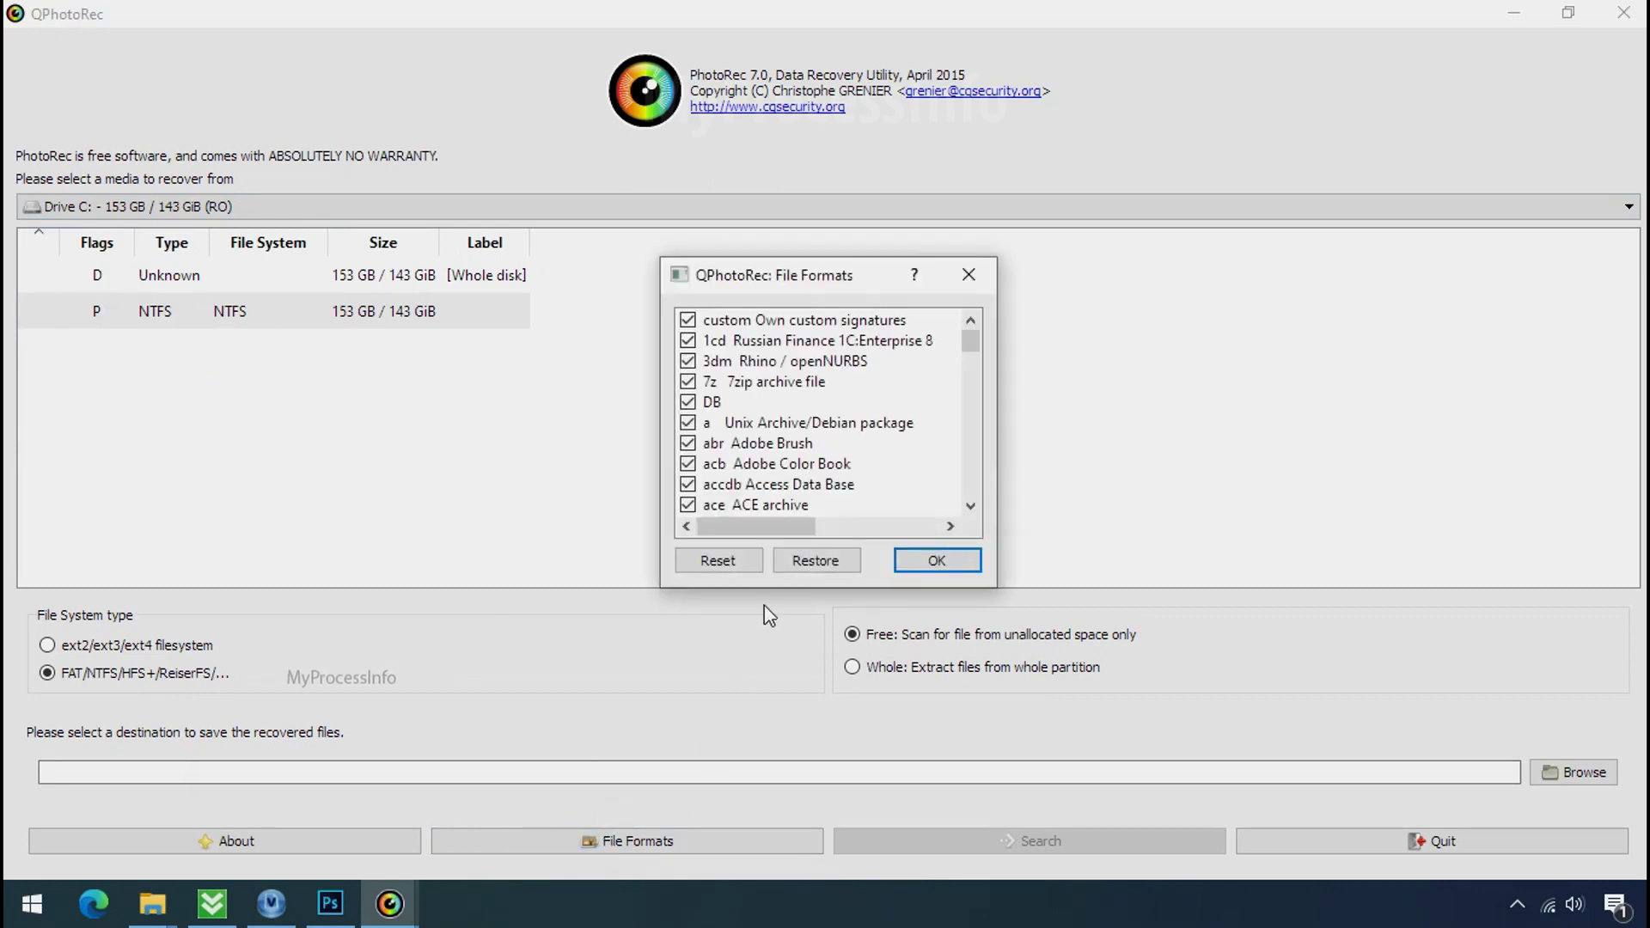
left_click(736, 560)
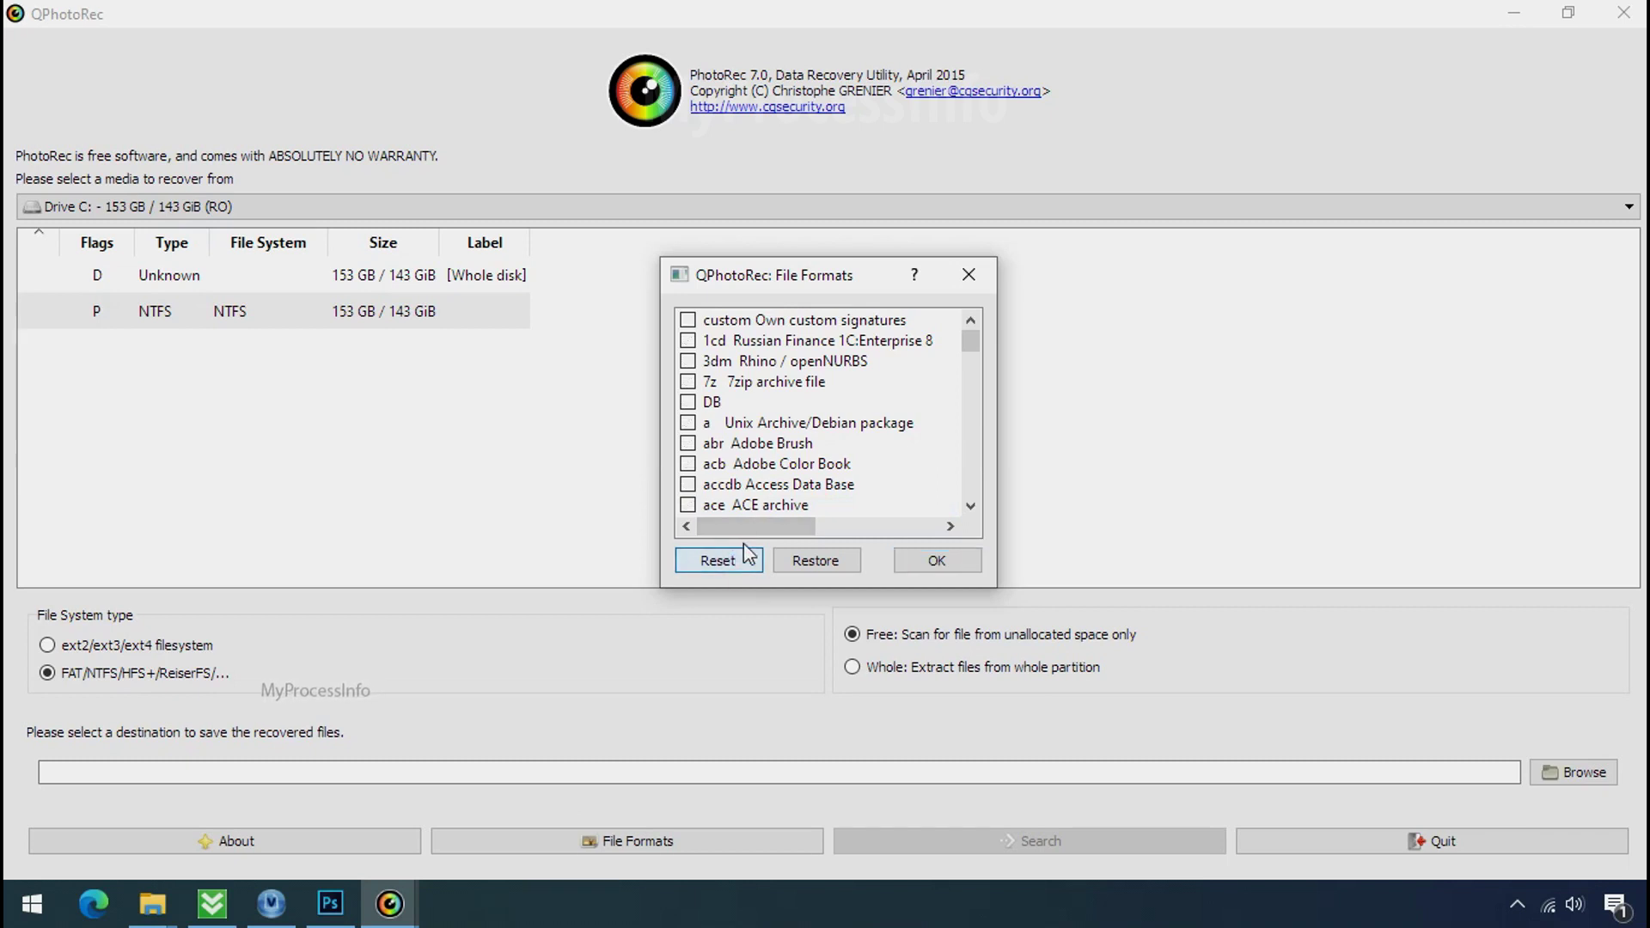
- Tick only the jpg, png and pdf formats and confirm
left_click(741, 462)
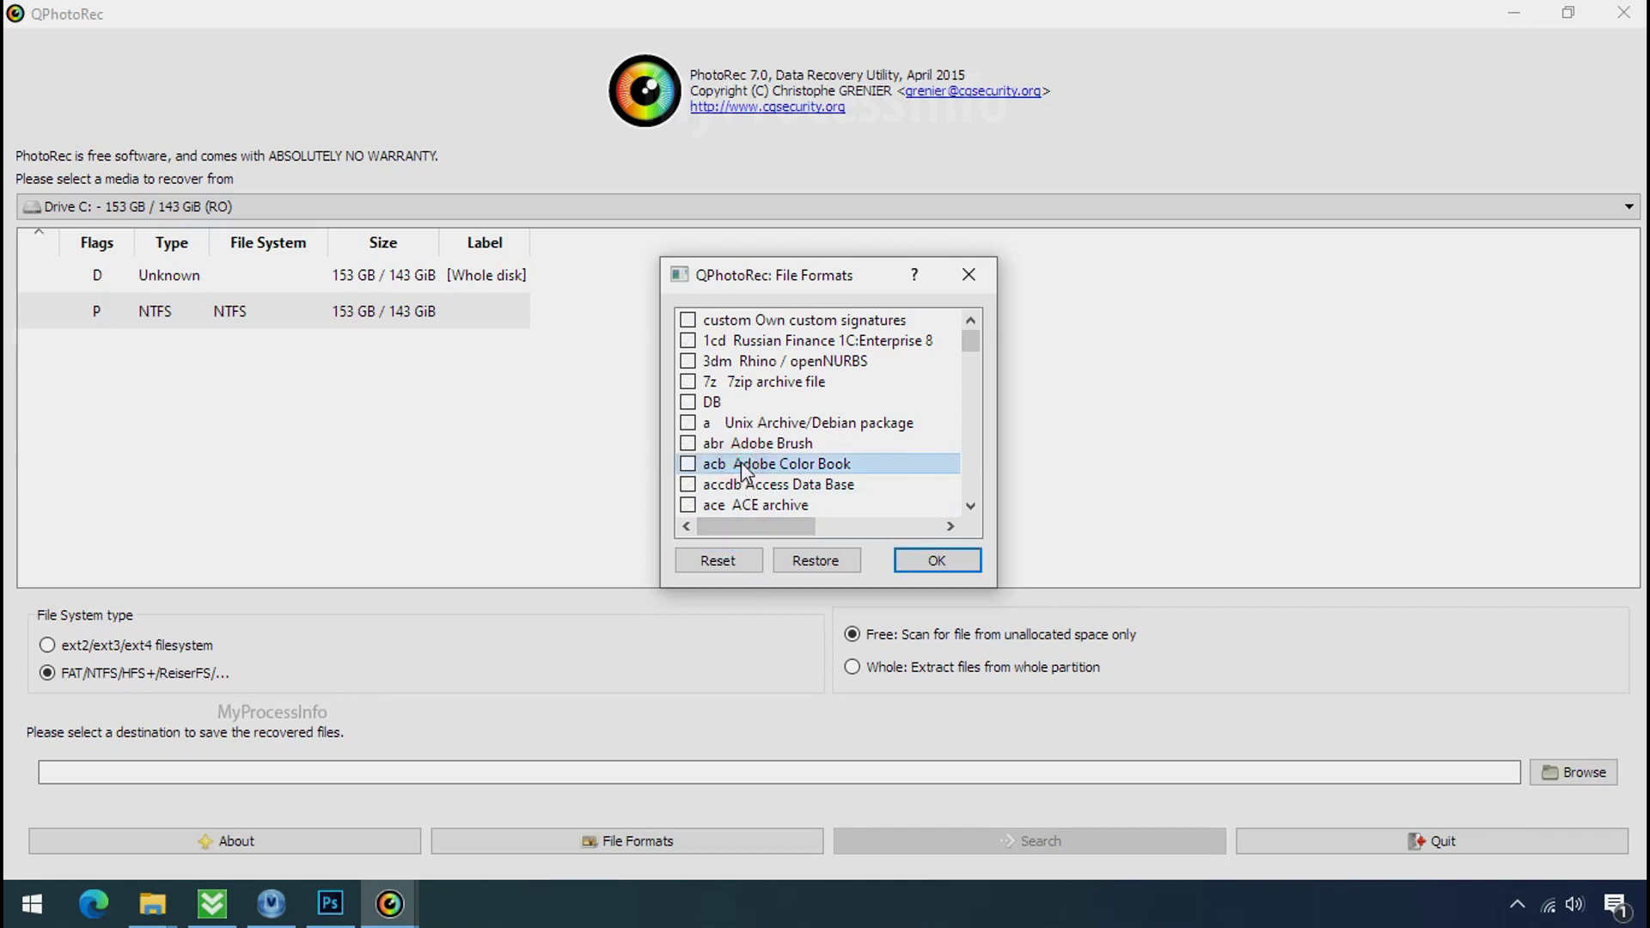
key("j")
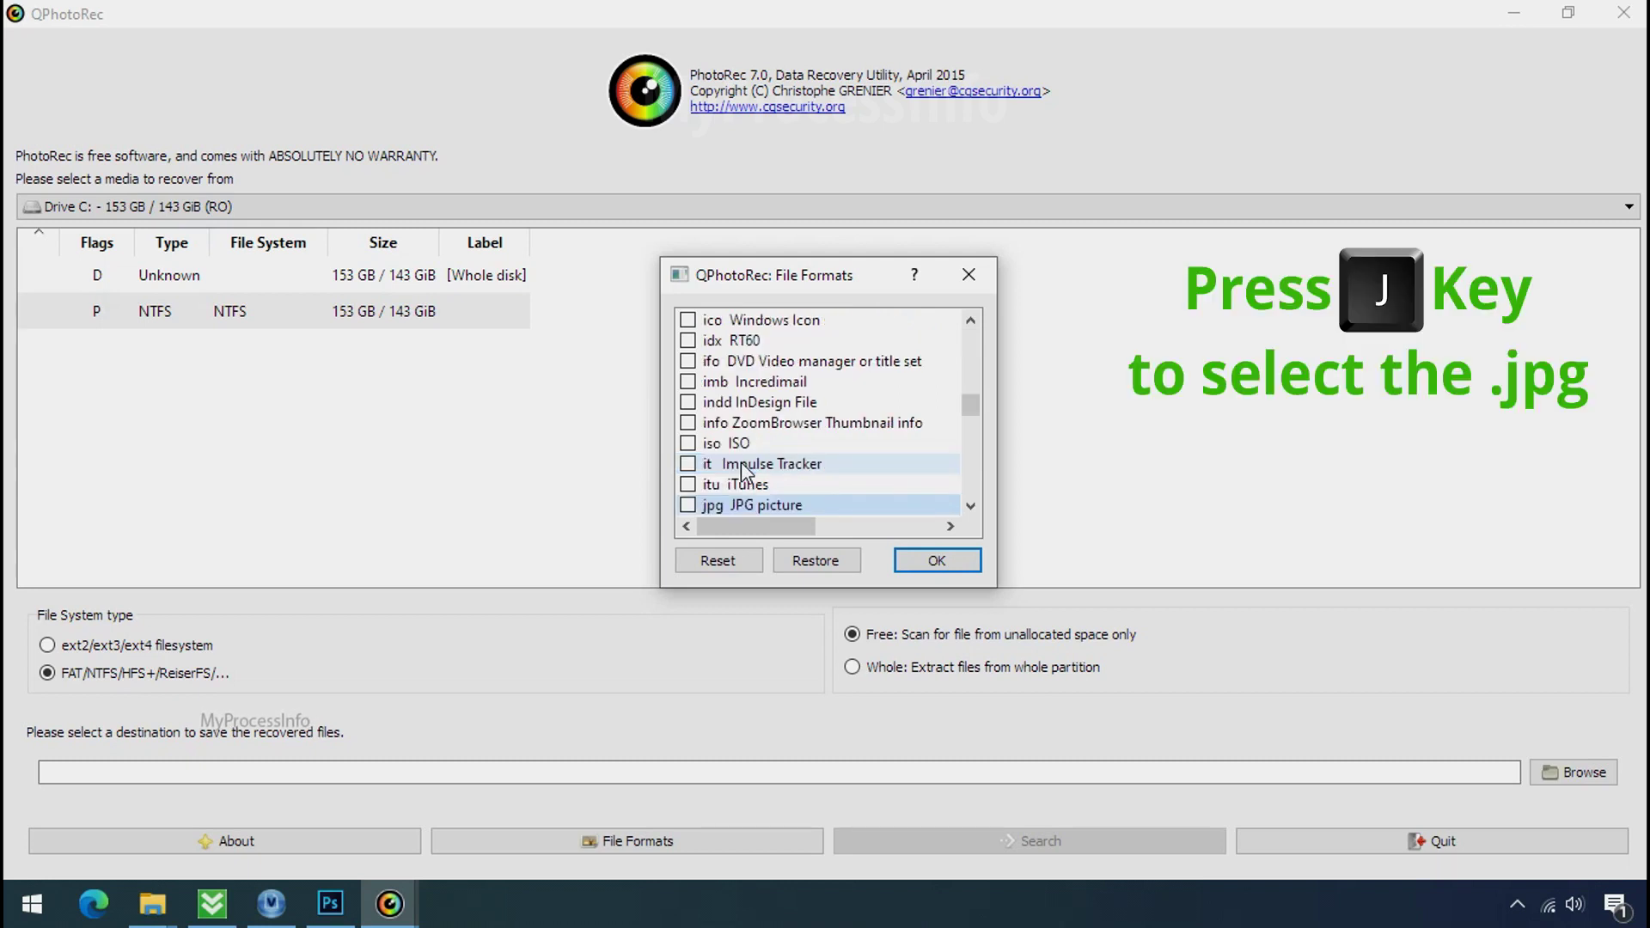
scroll(741, 462, "down", 1)
left_click(689, 443)
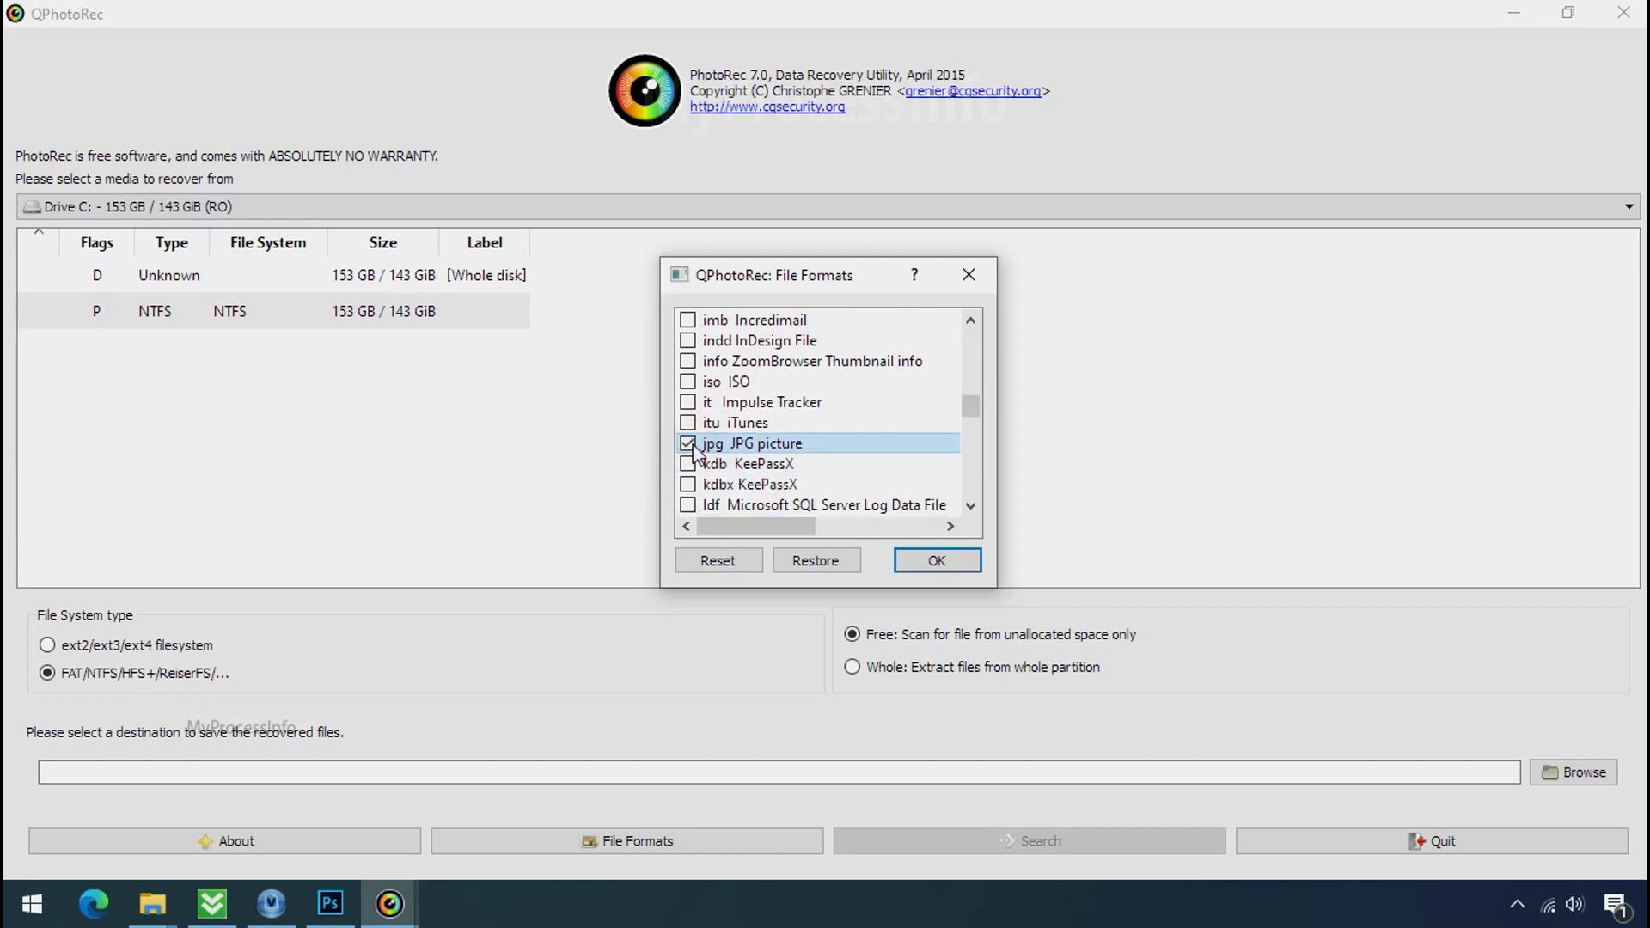
key("p")
scroll(757, 408, "down", 2)
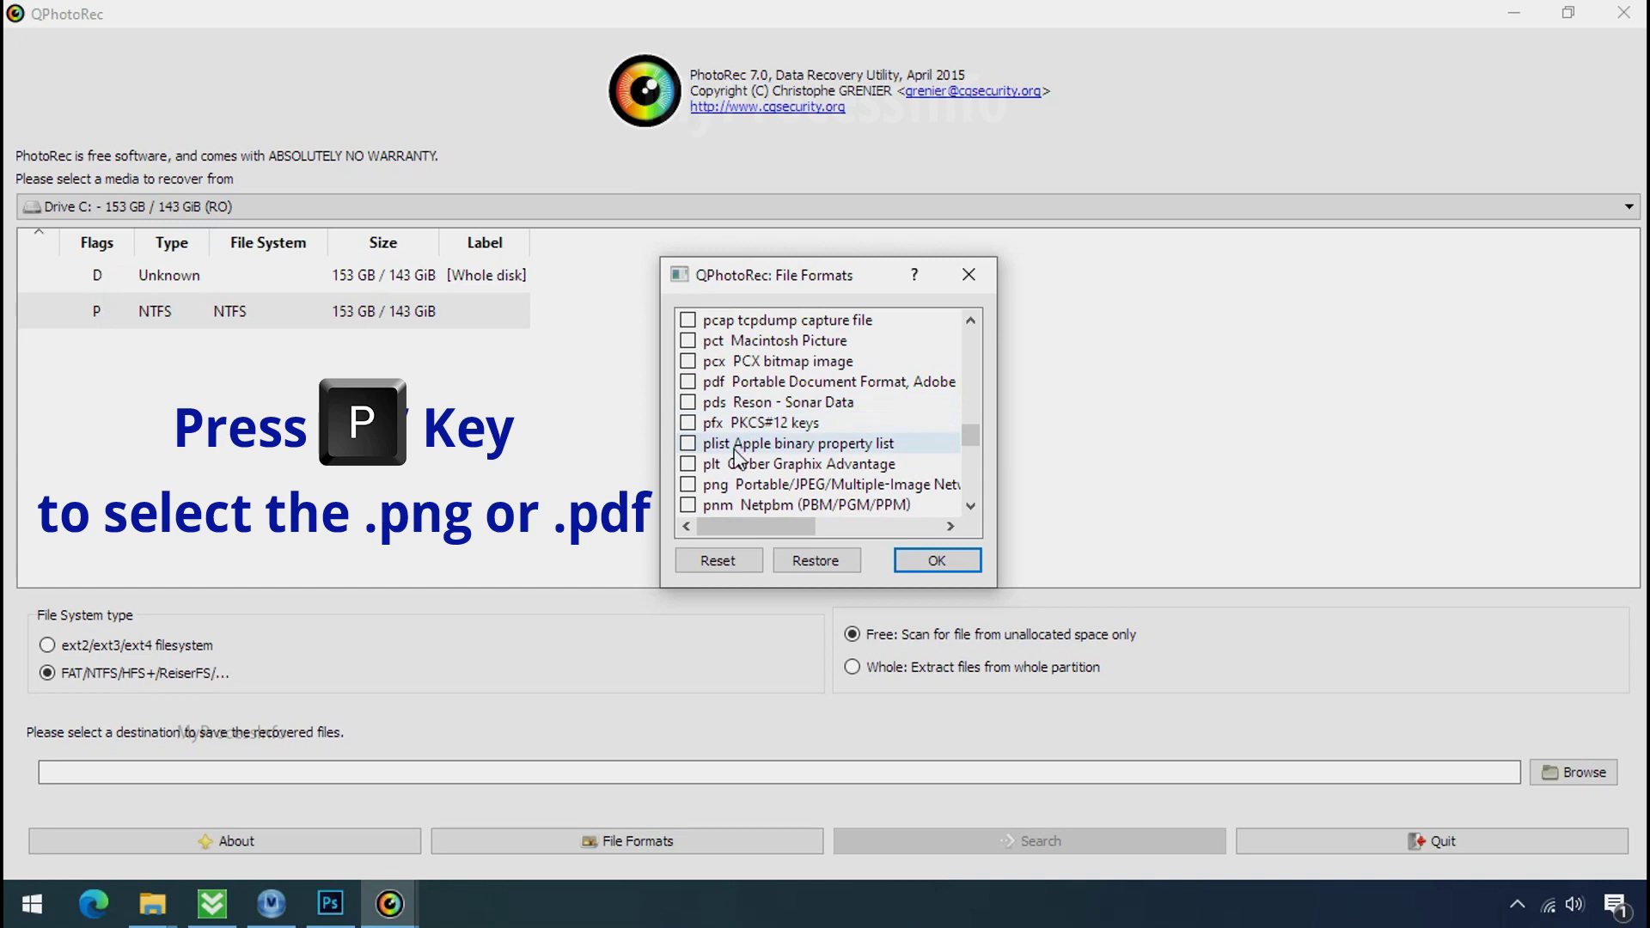
left_click(688, 485)
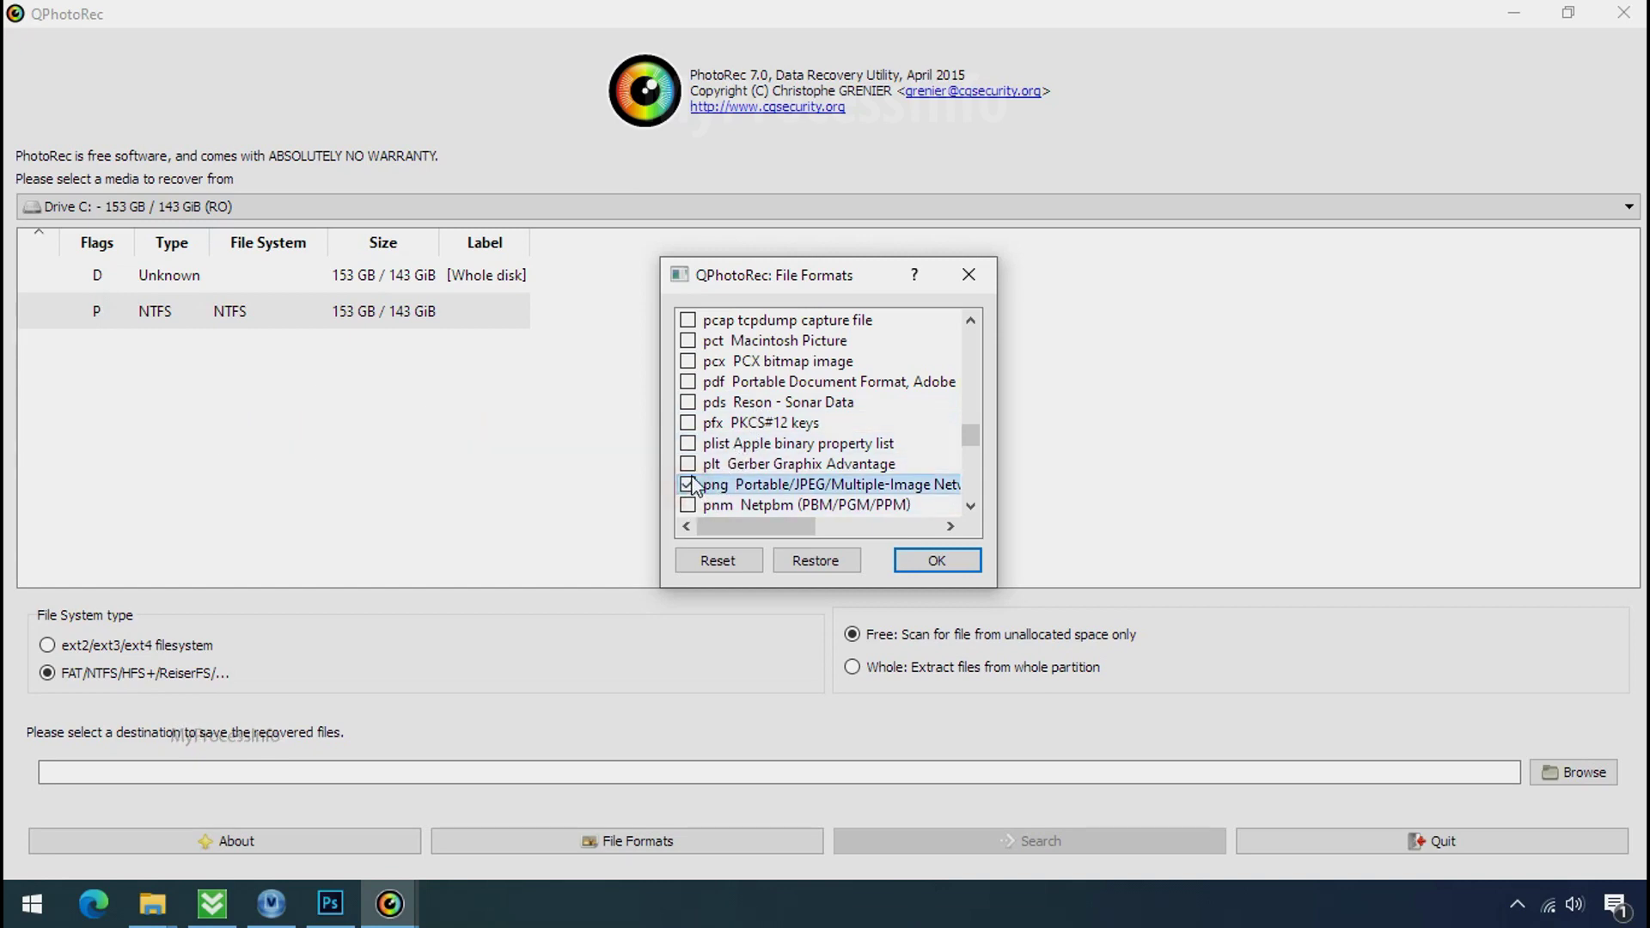
left_click(931, 566)
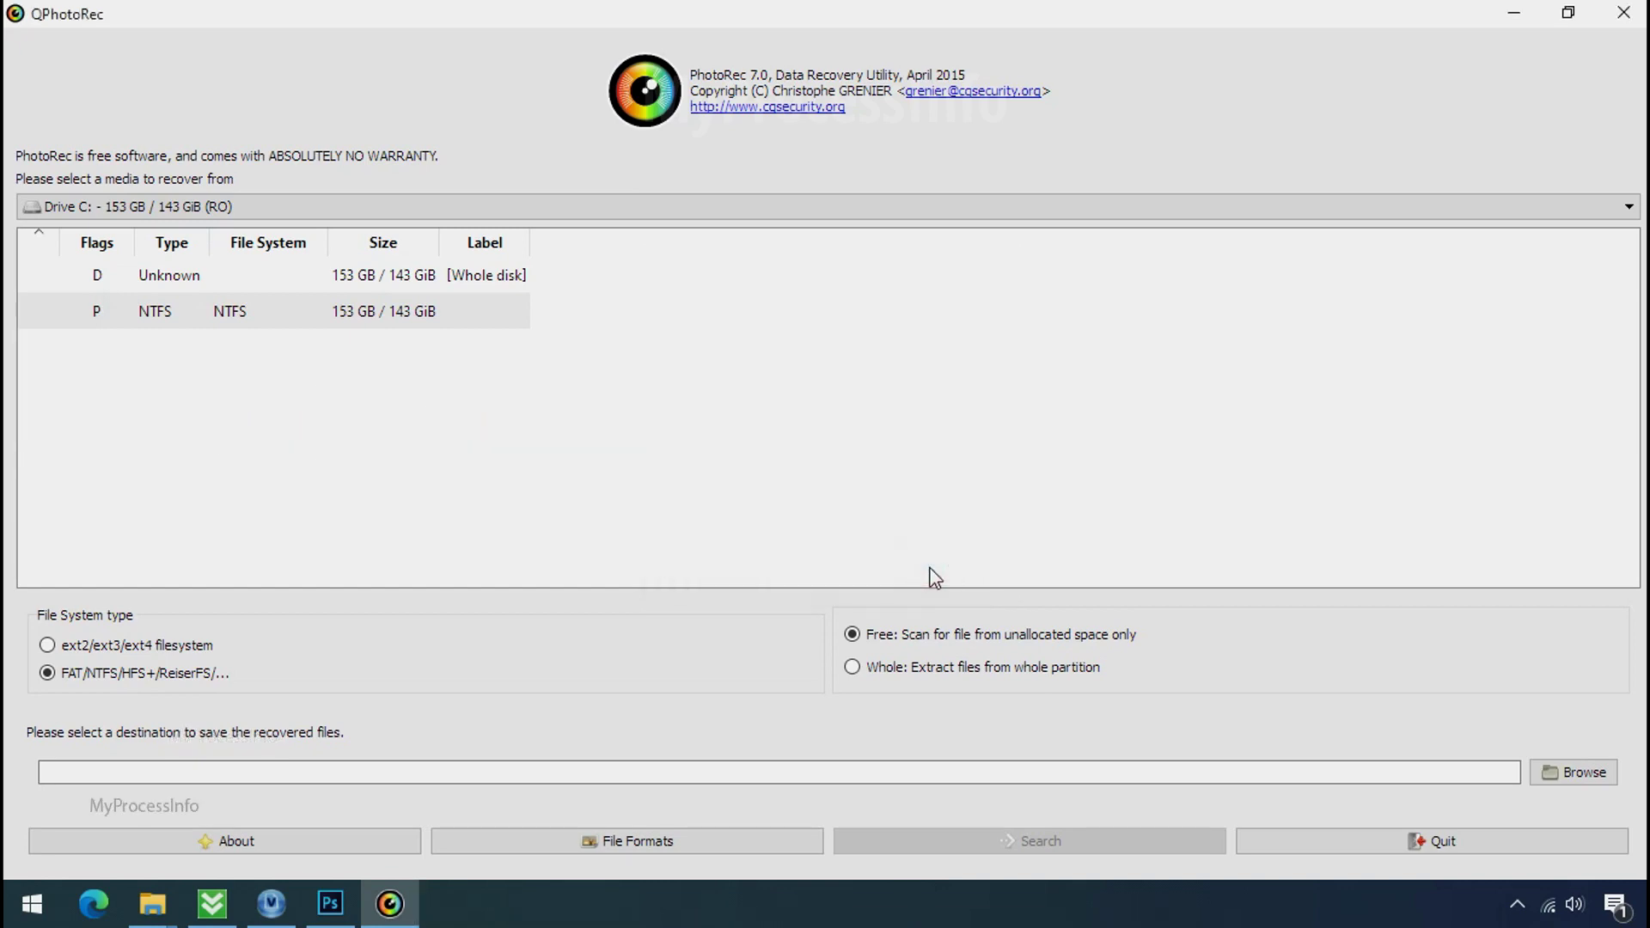
- Create a new Recovery folder on G: as QPhotoRec's destination and start scanning drive C
left_click(1604, 771)
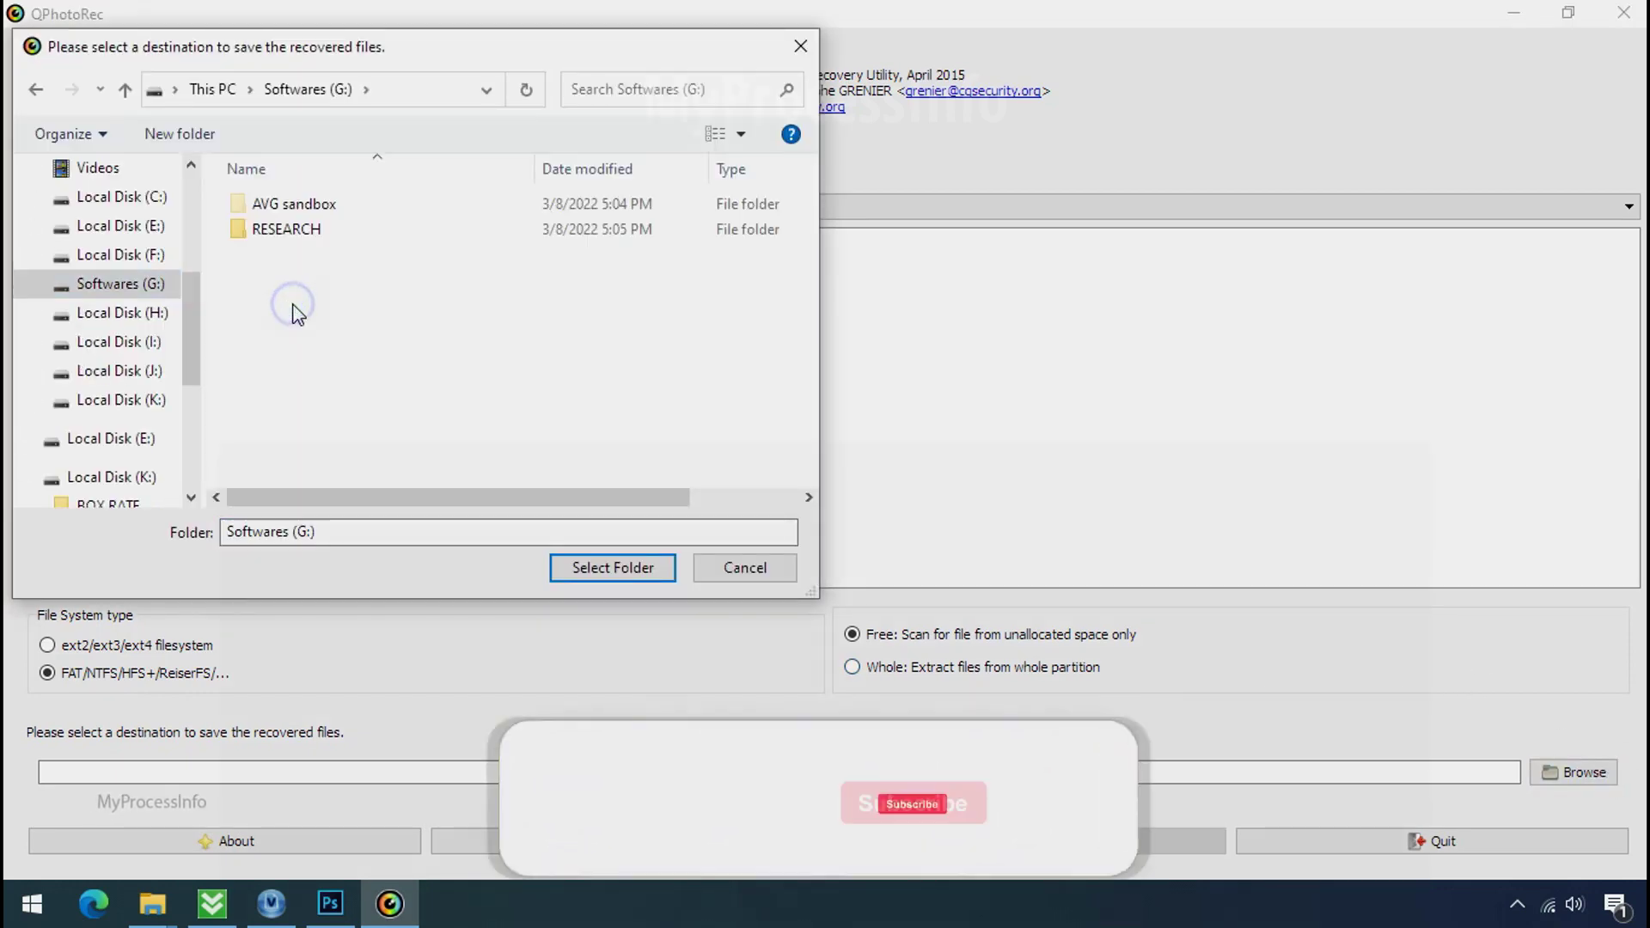
right_click(295, 306)
mouse_move(387, 586)
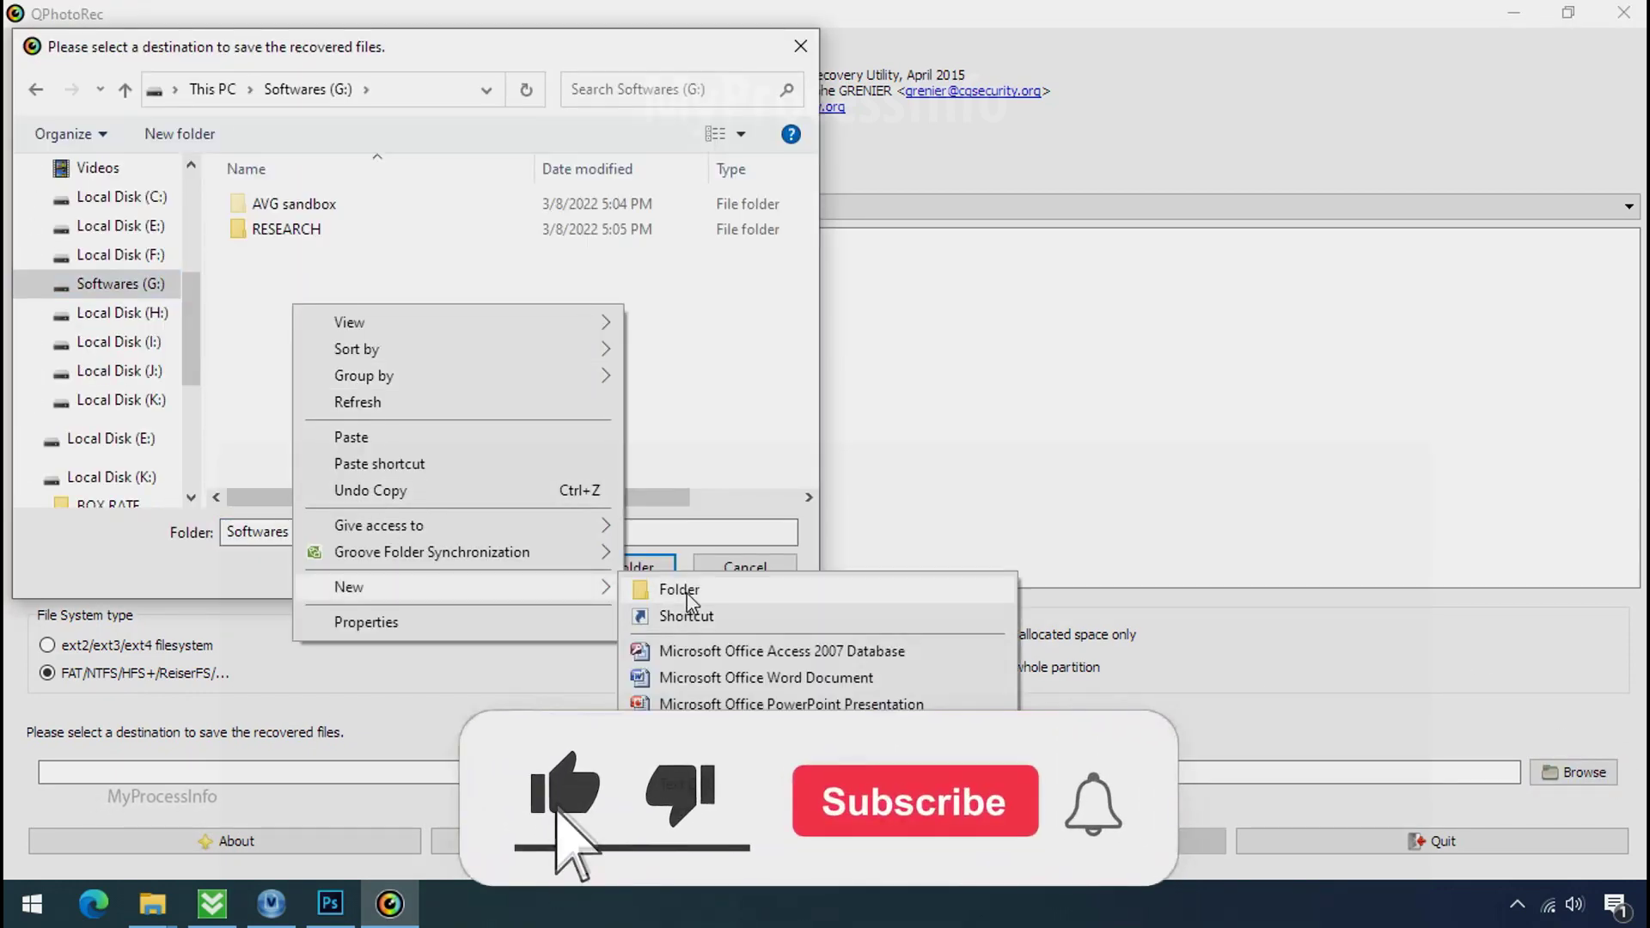
left_click(679, 590)
type("Recovery")
key("Return")
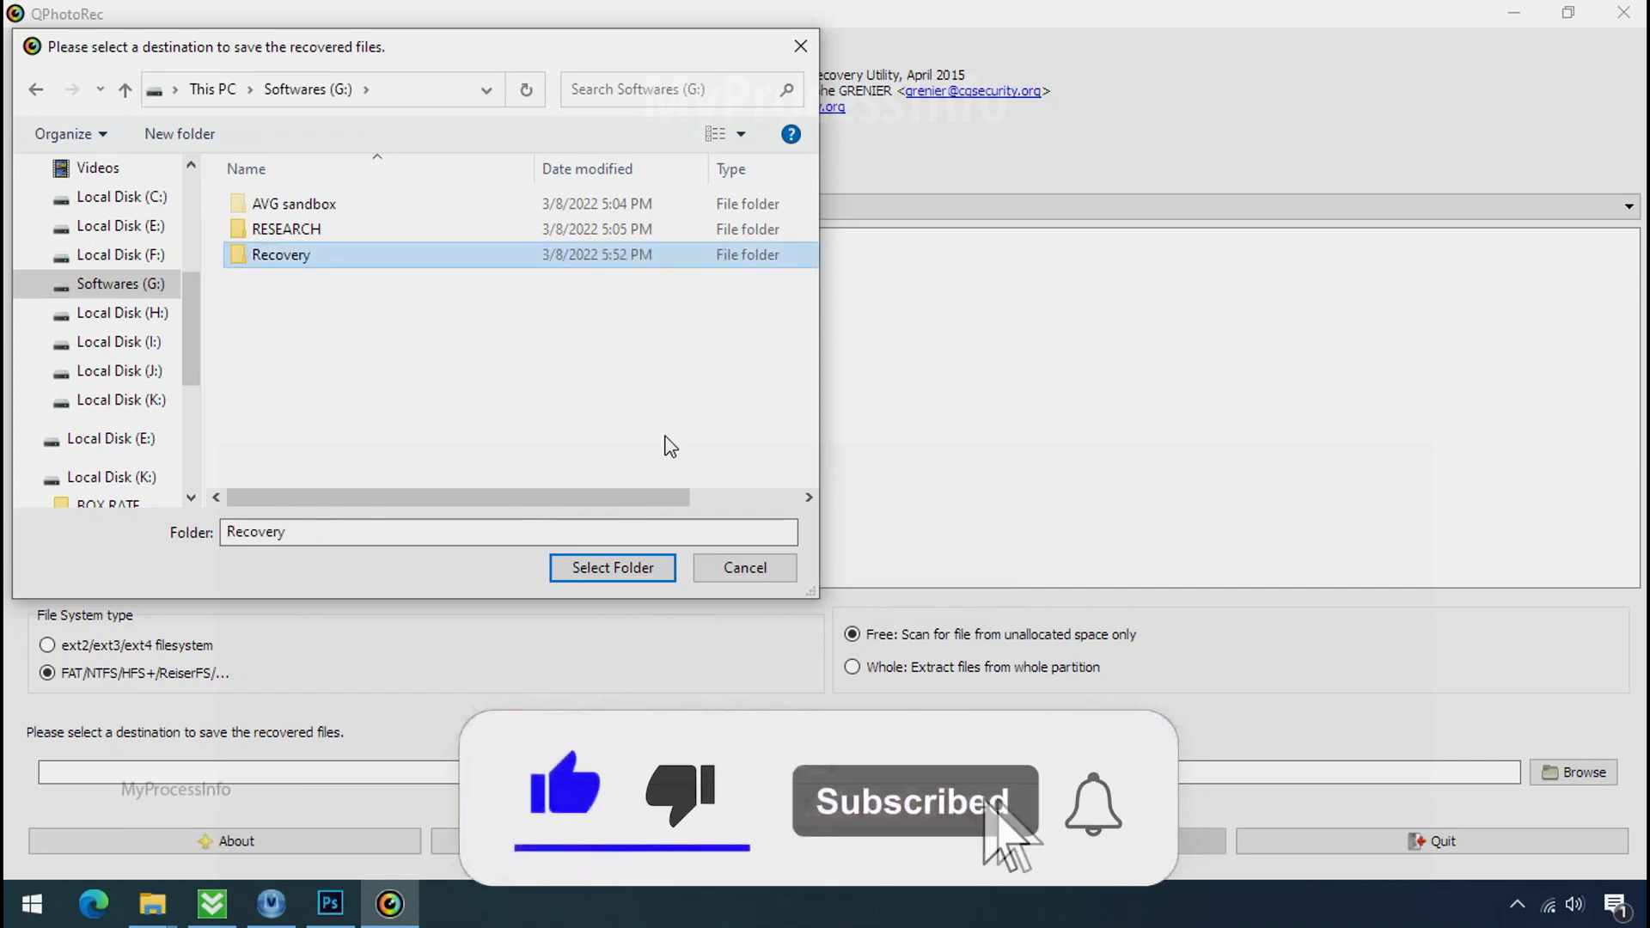
left_click(612, 578)
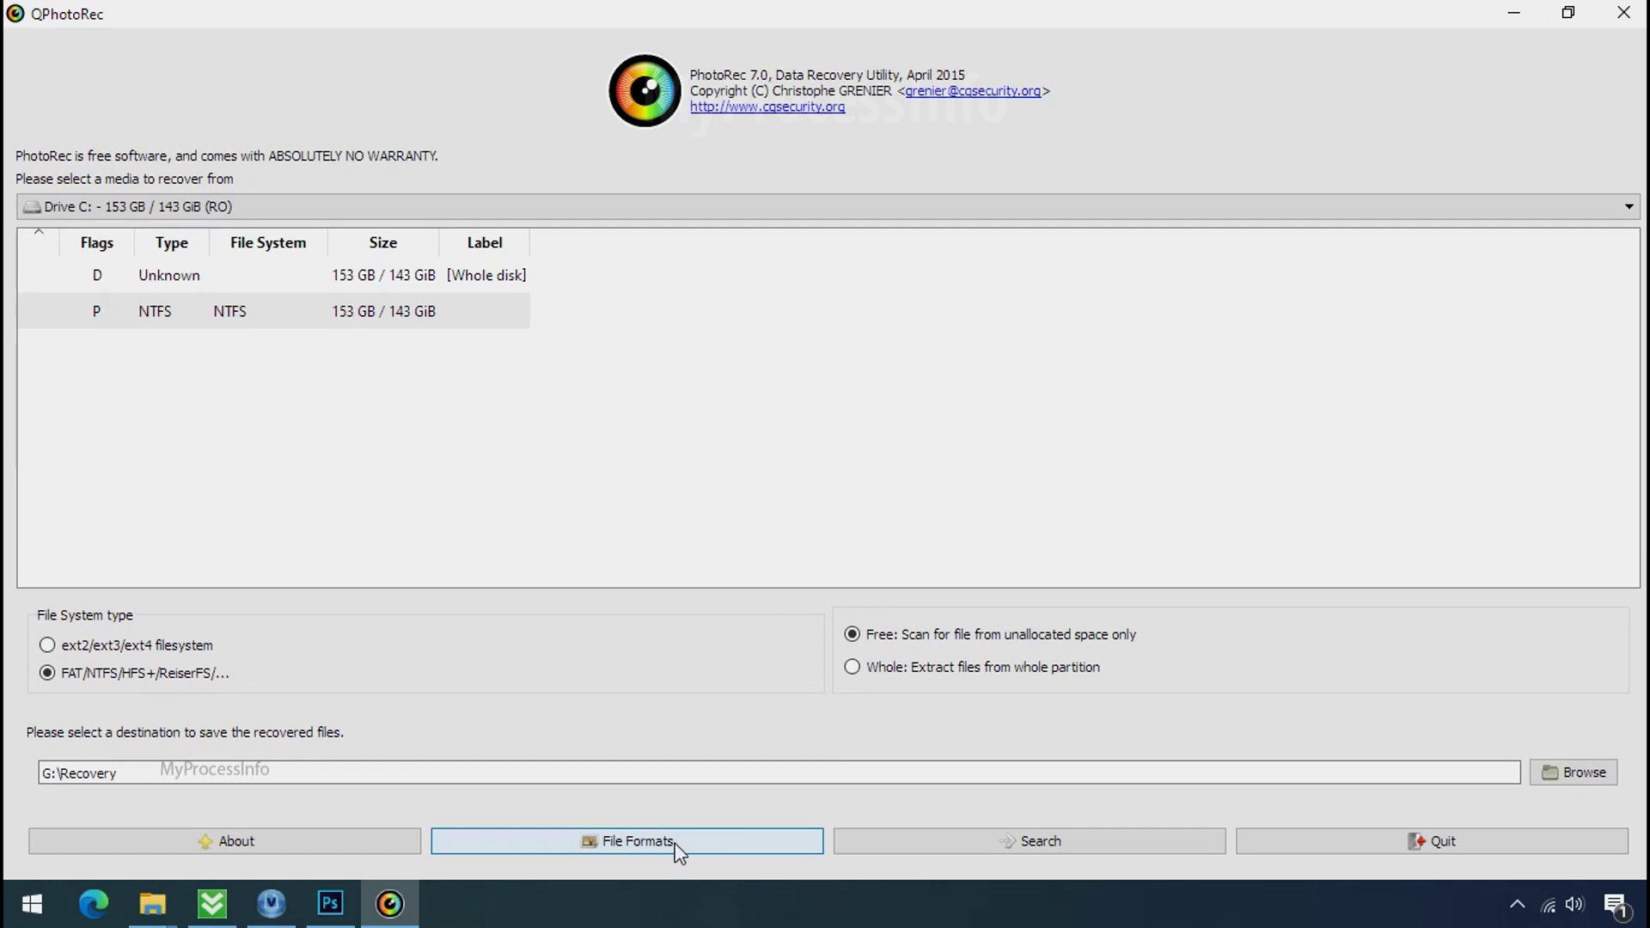
left_click(1042, 846)
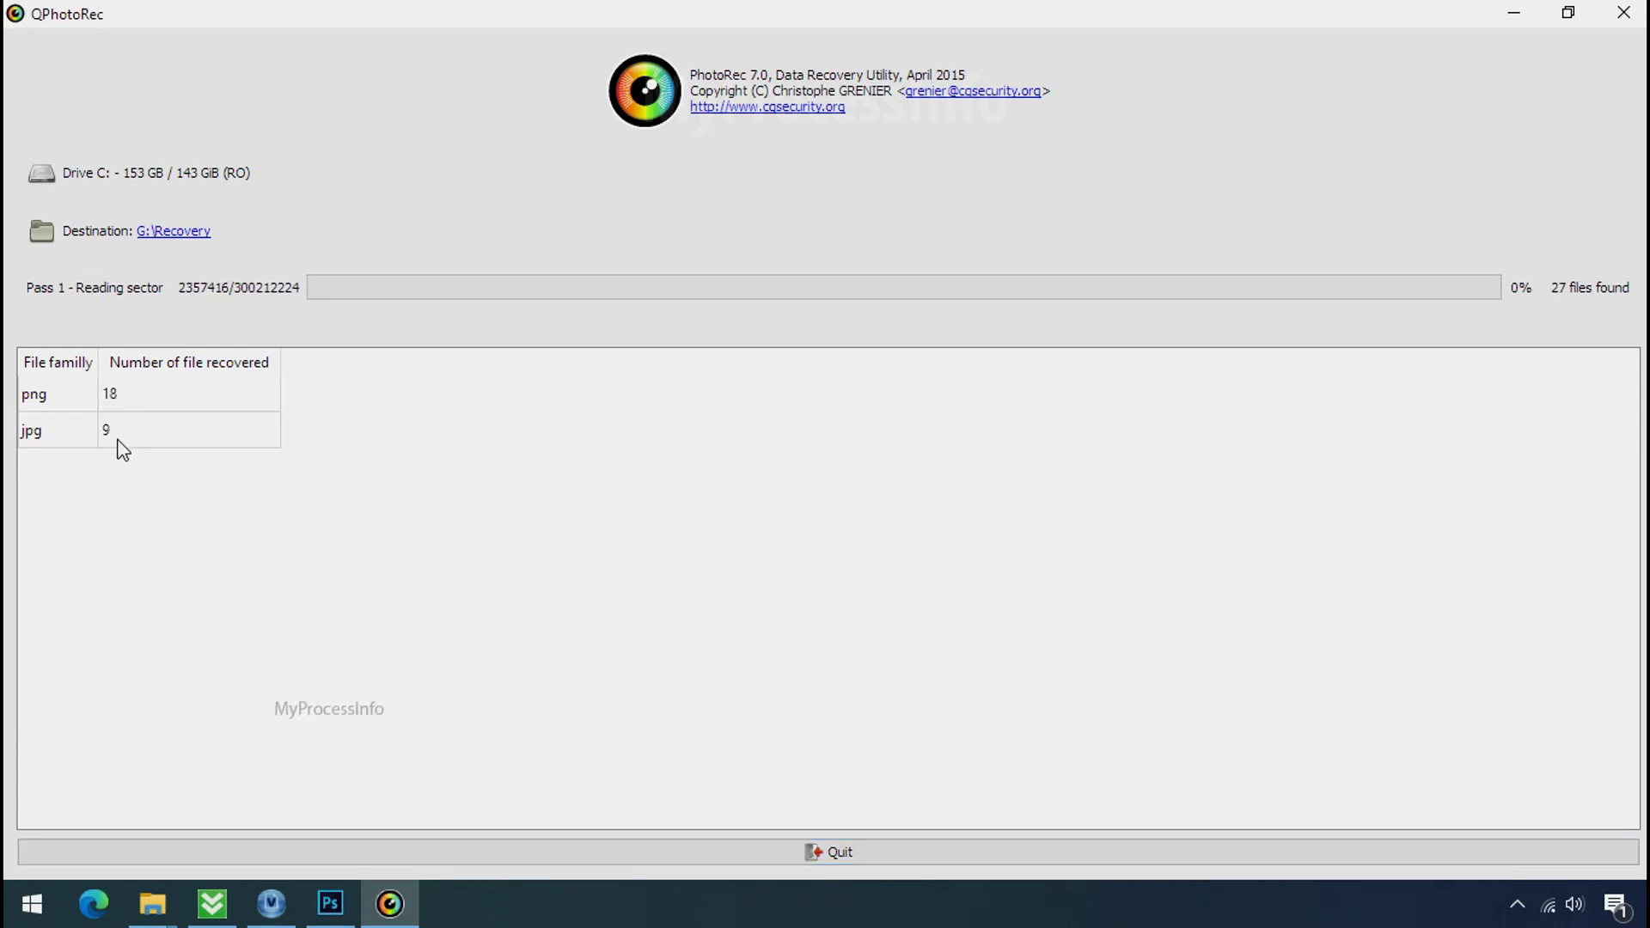
- Restore down the QPhotoRec window to reveal the desktop while the scan runs
left_click(1567, 13)
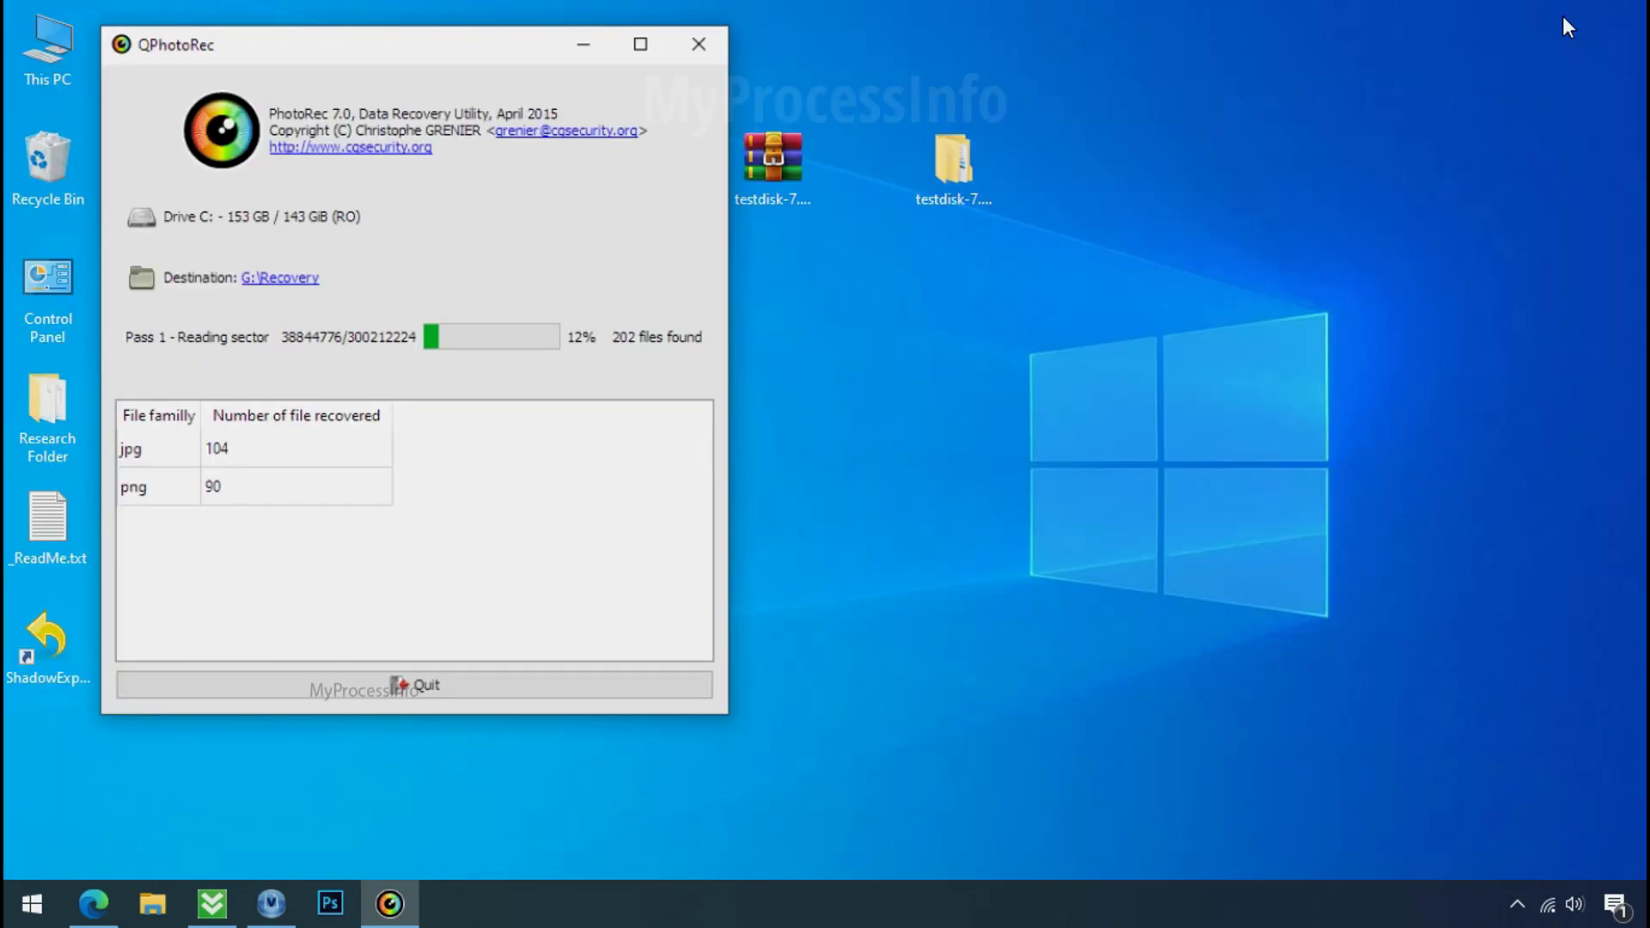
- Browse to G:\Recovery\recup_dir.3 and scroll through the recovered JPG, PNG and PDF files
left_click(152, 903)
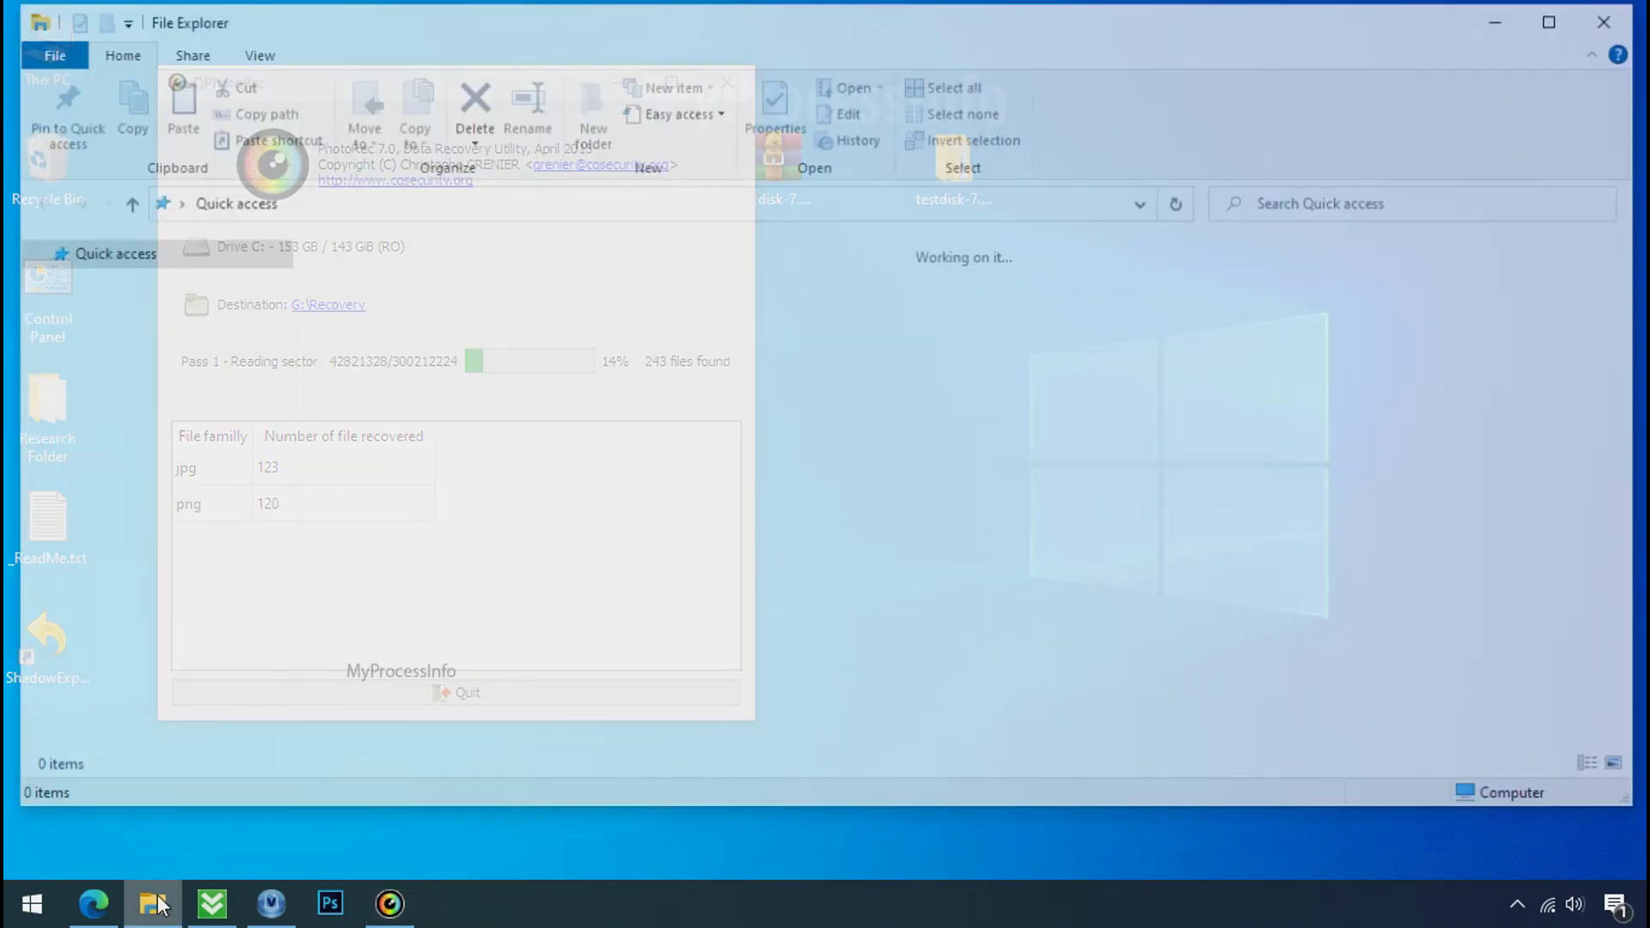
left_click(120, 571)
double_click(378, 282)
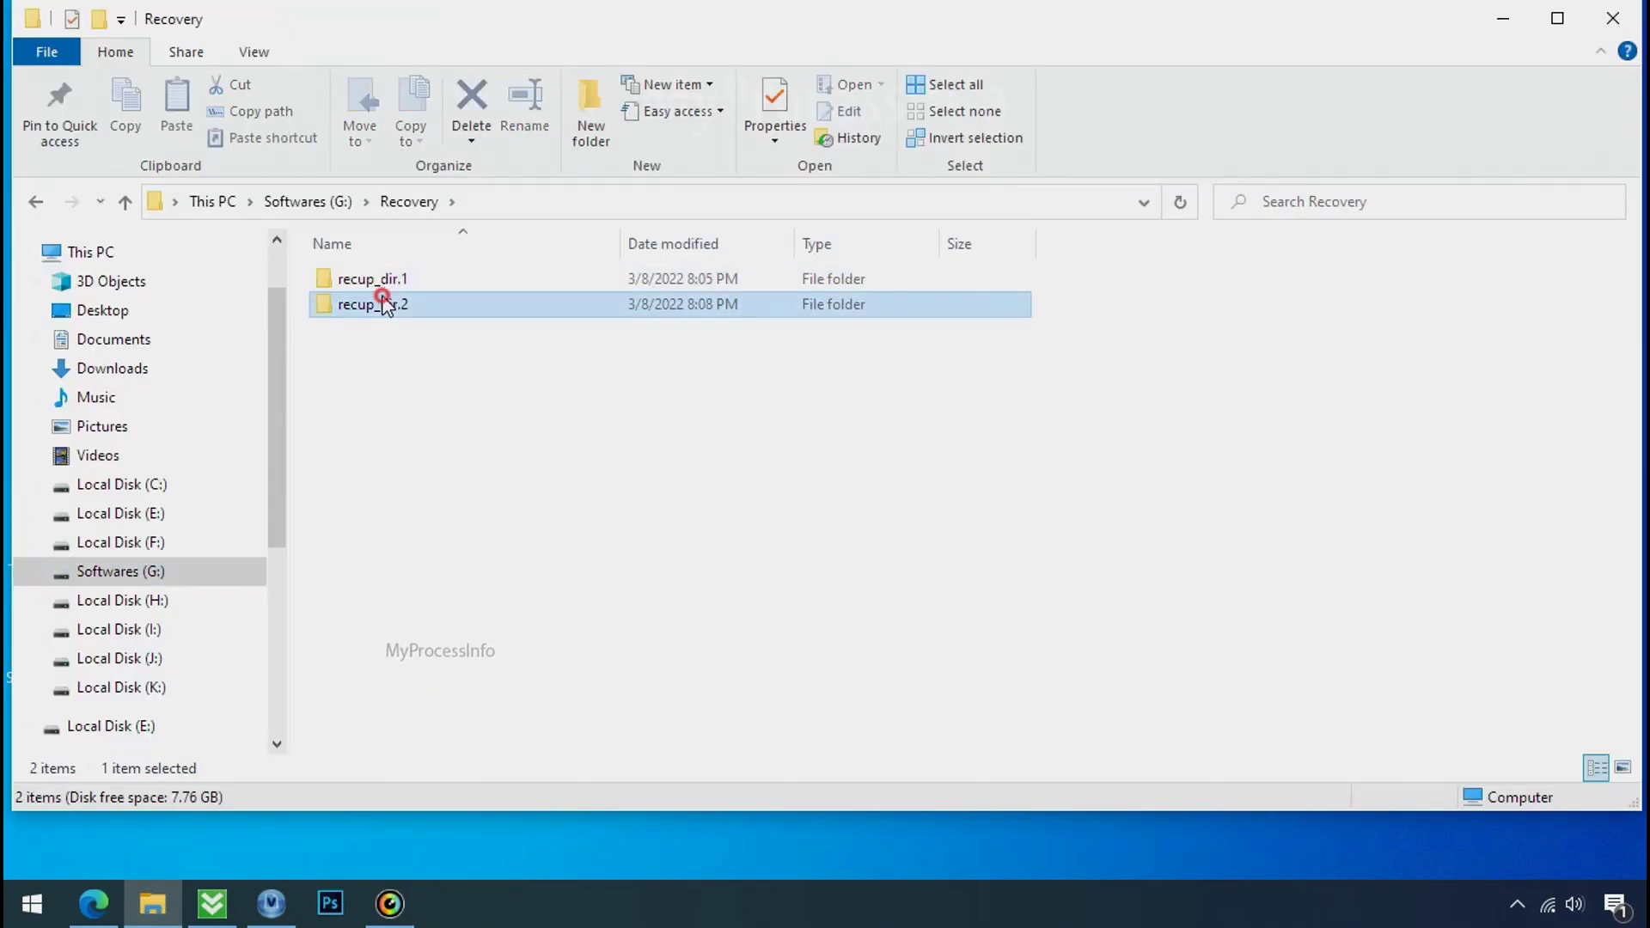
double_click(383, 301)
scroll(537, 406, "right", 3)
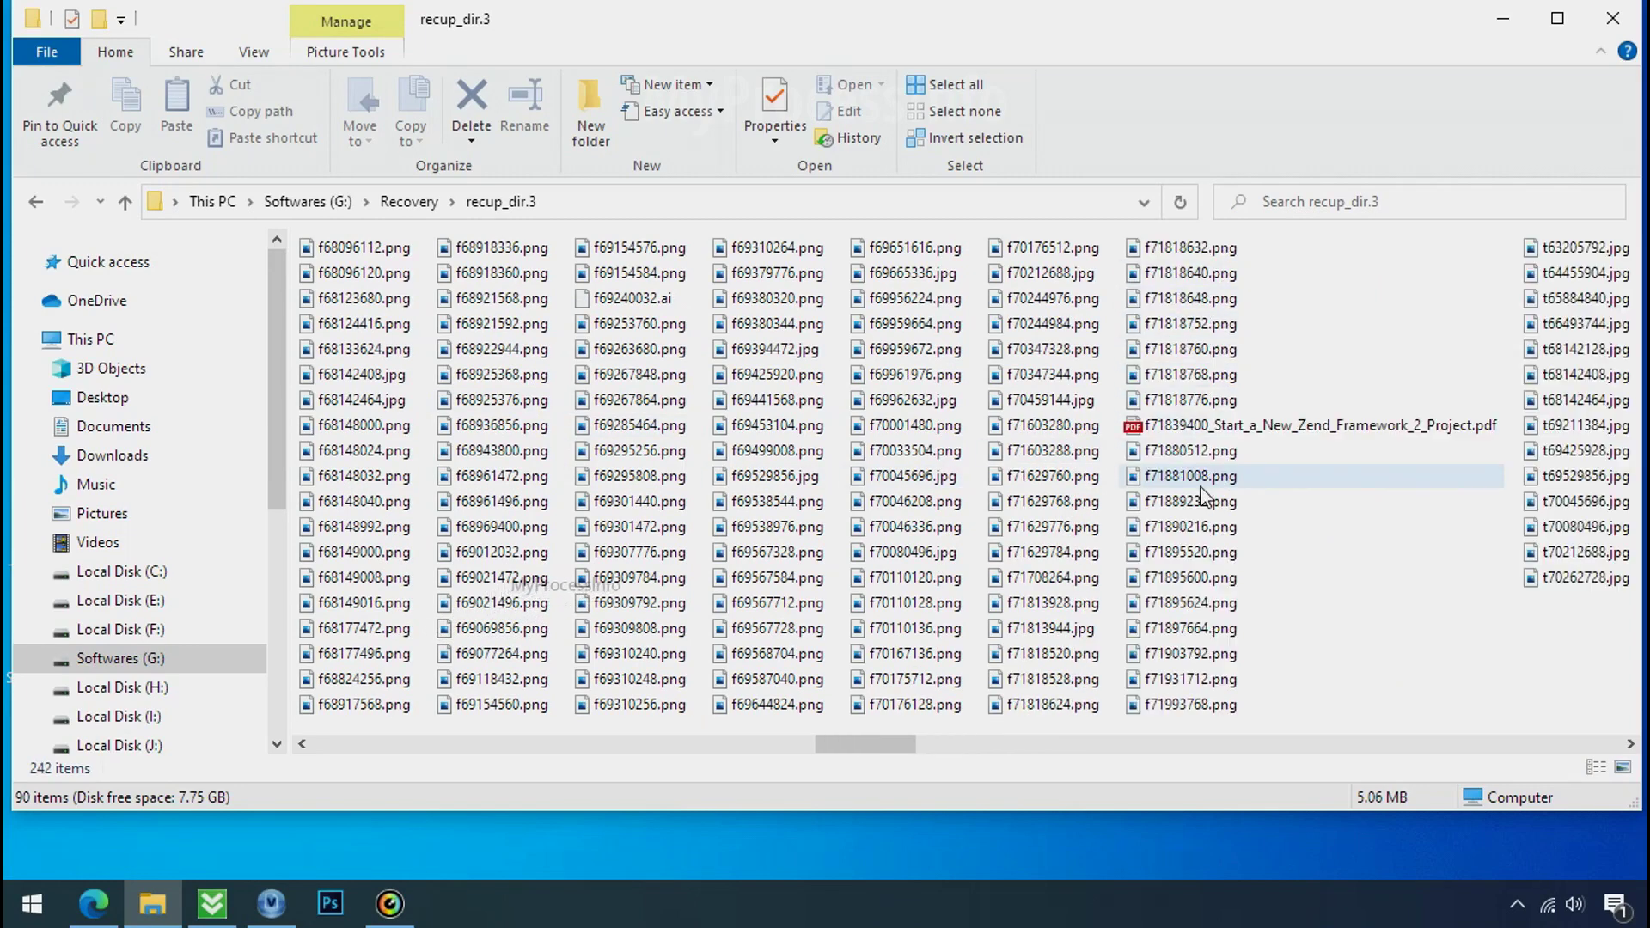
scroll(1192, 526, "right", 2)
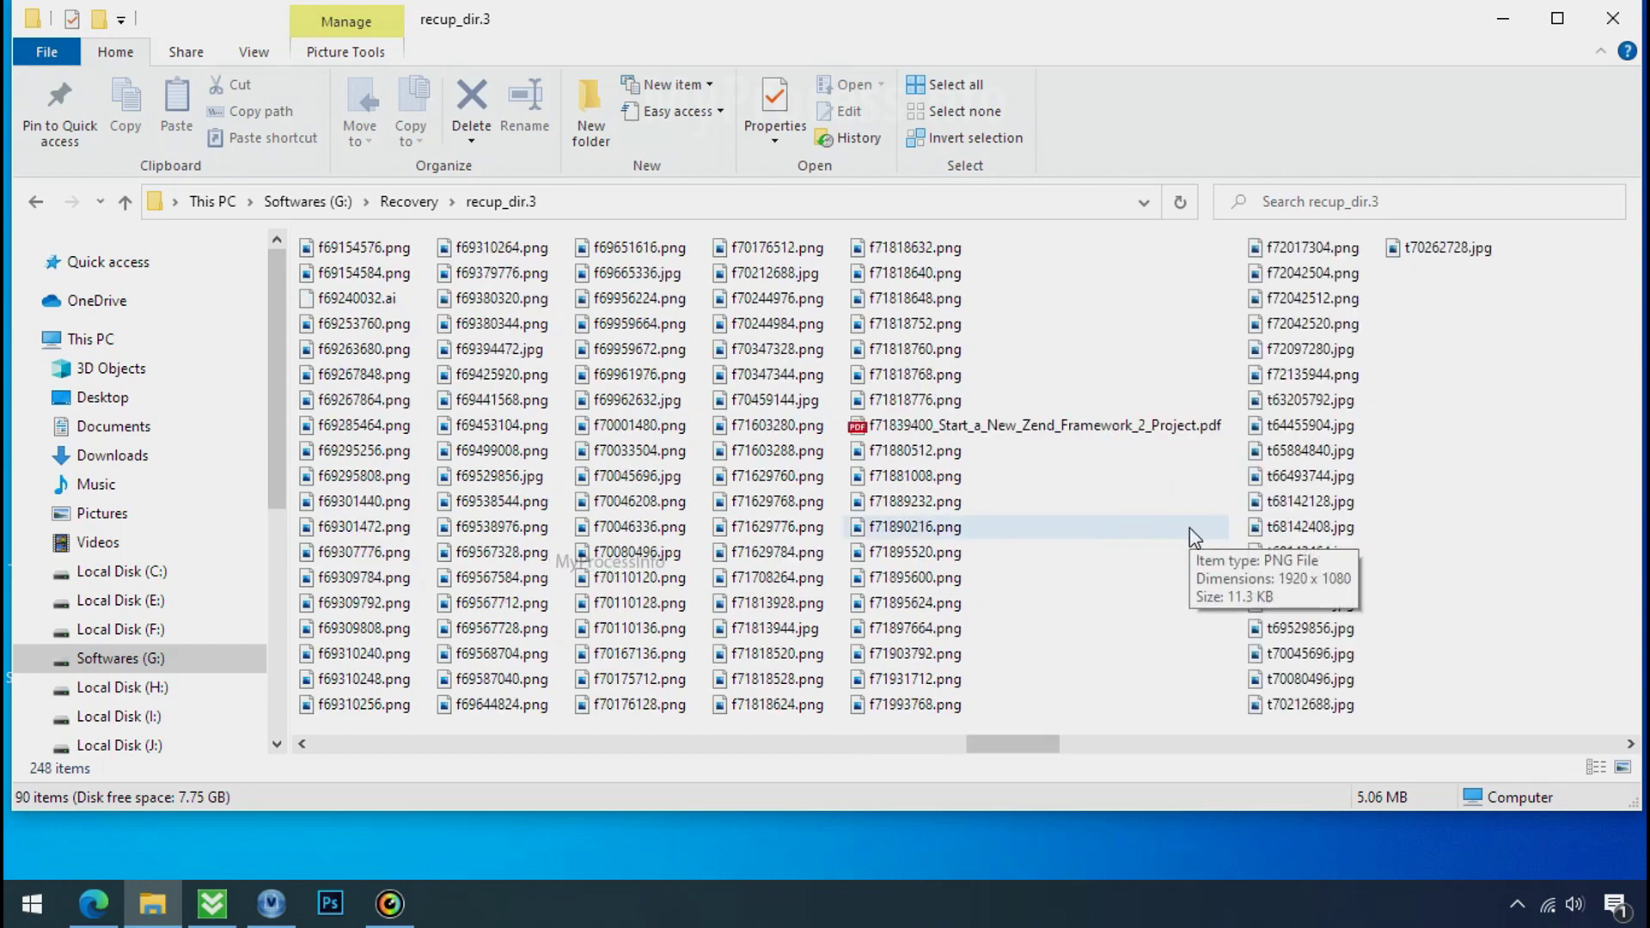
scroll(1190, 528, "right", 2)
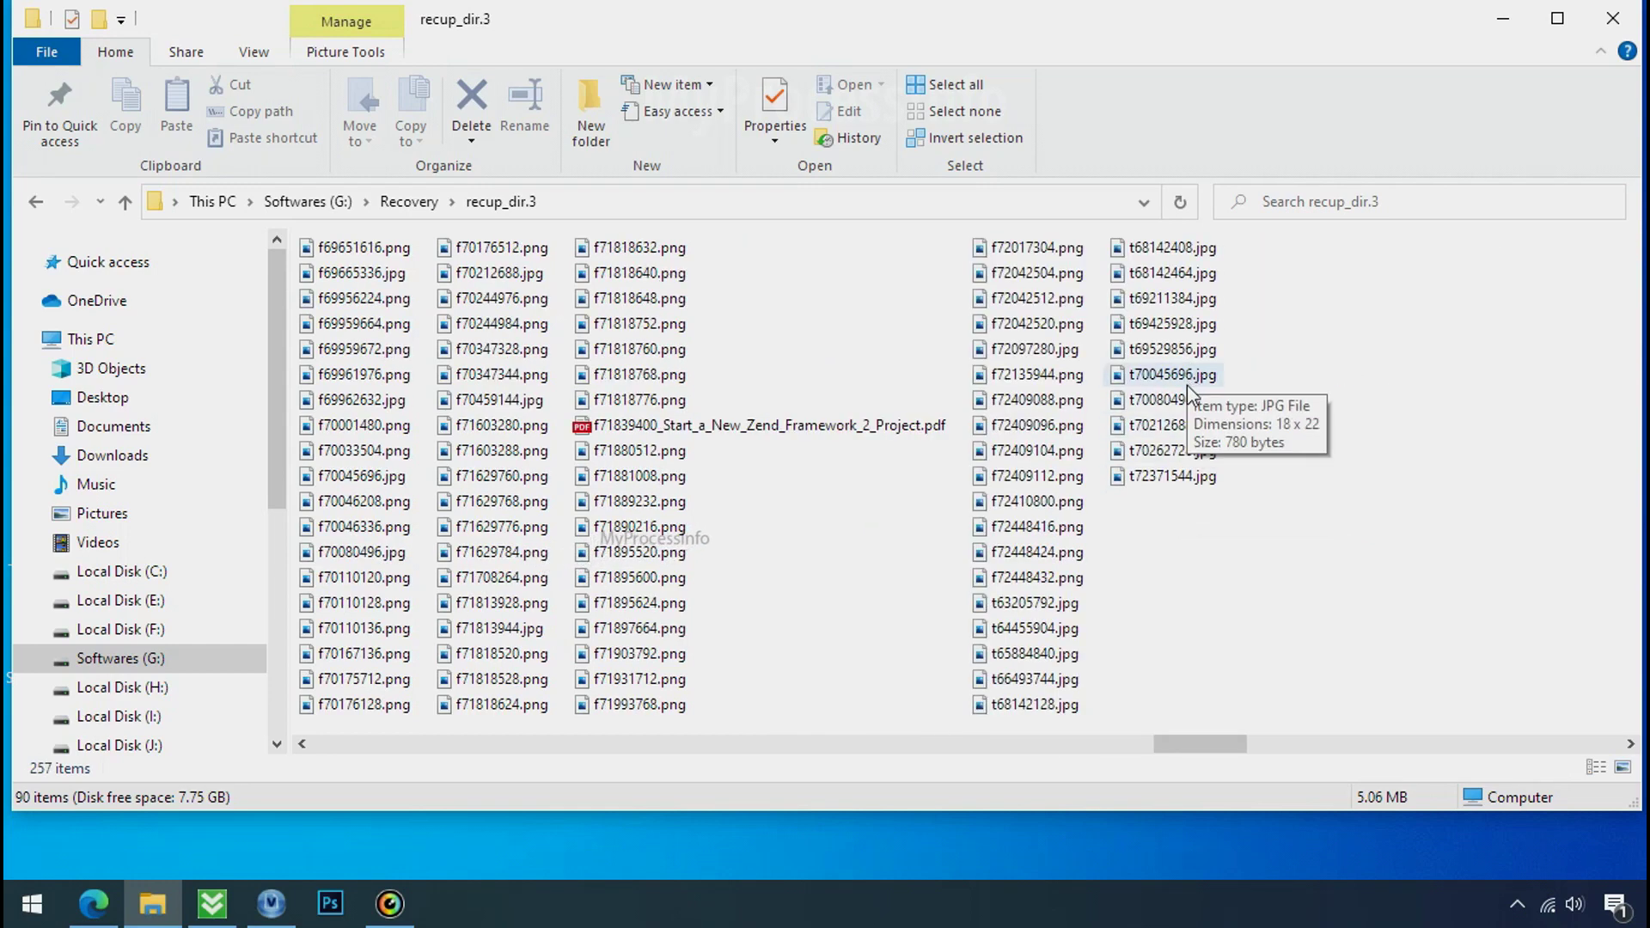
scroll(1182, 559, "right", 2)
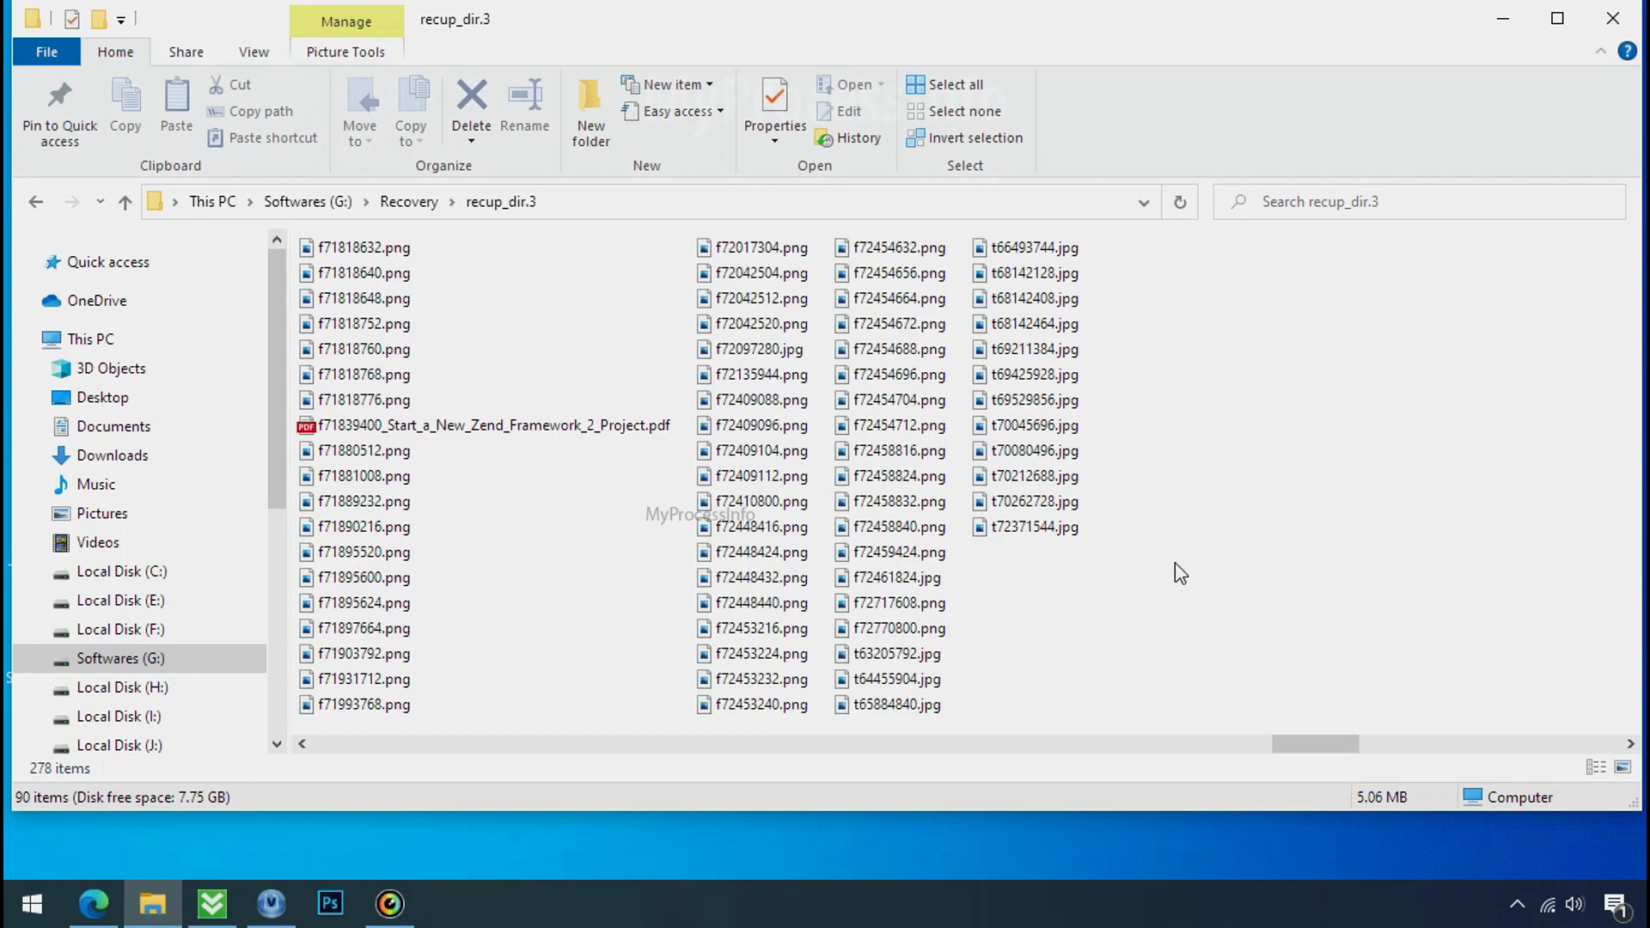